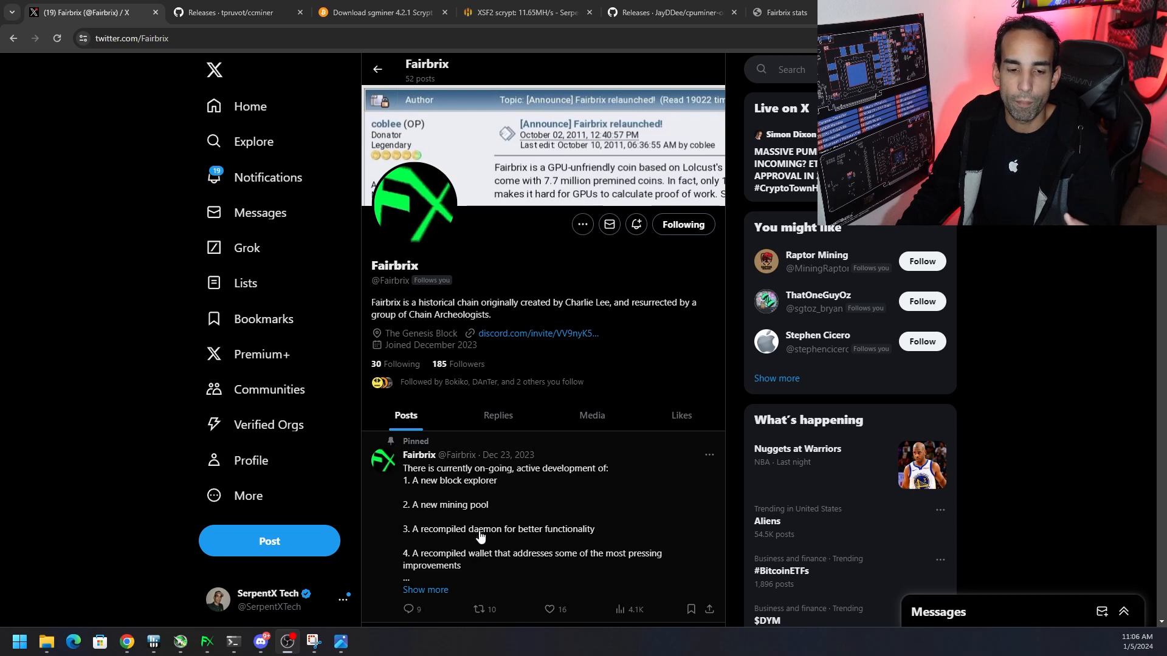
View the Fairbrix wallet download in the Discord links channel, and open the browser's full download history
left_click(257, 645)
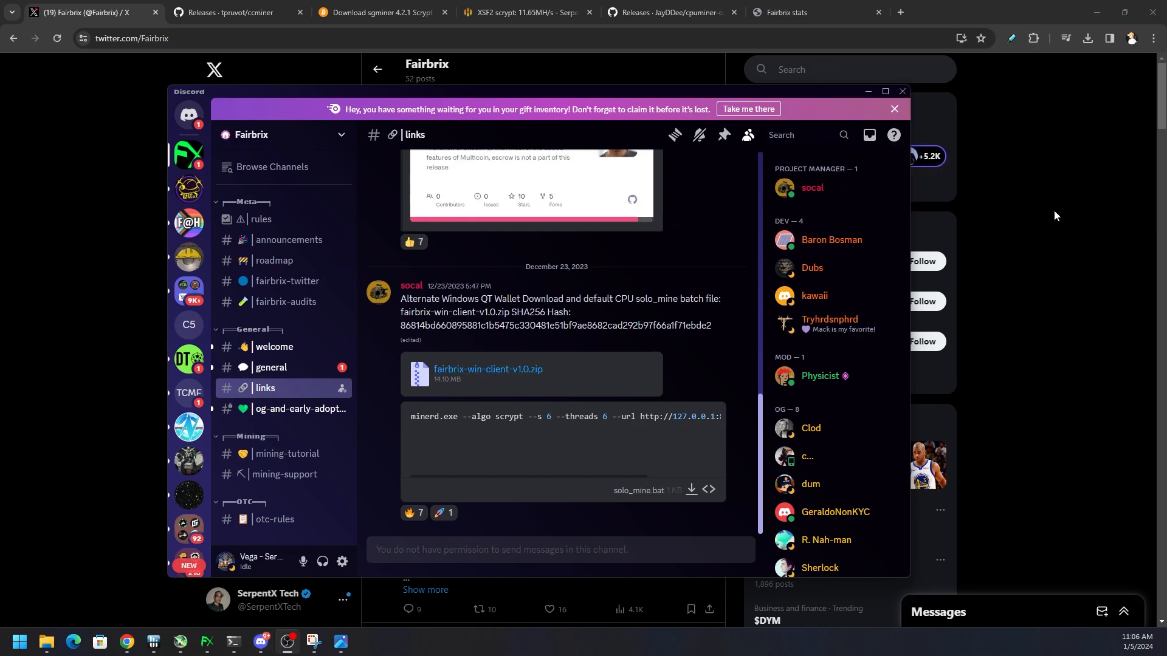
left_click(1093, 35)
left_click(1091, 38)
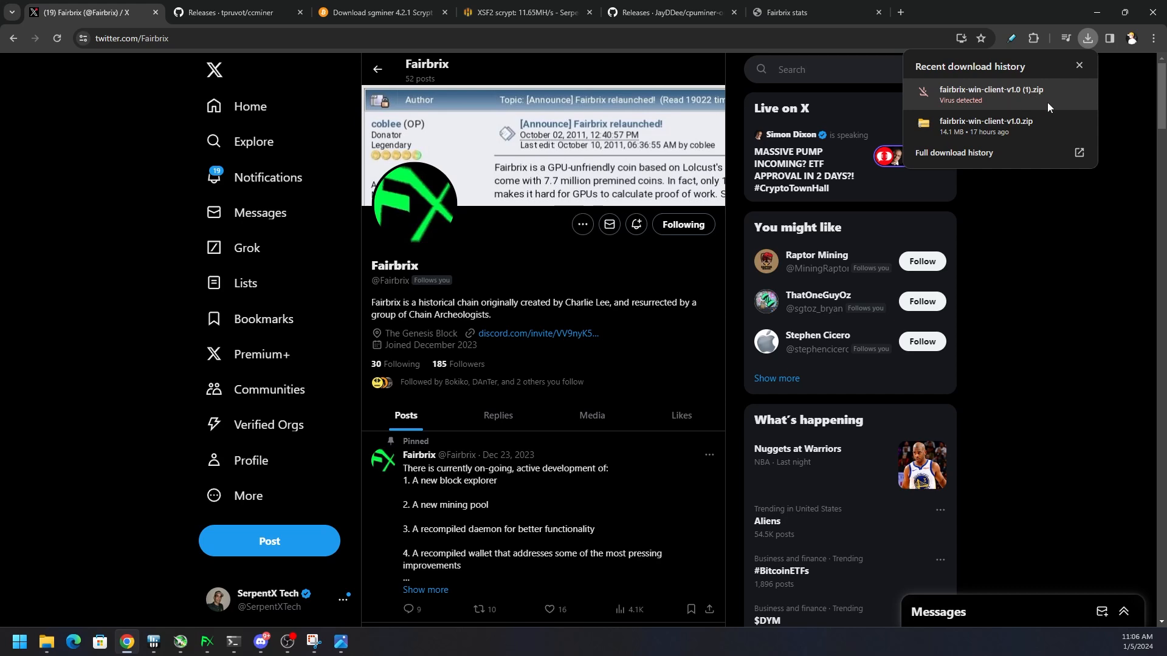
left_click(1153, 37)
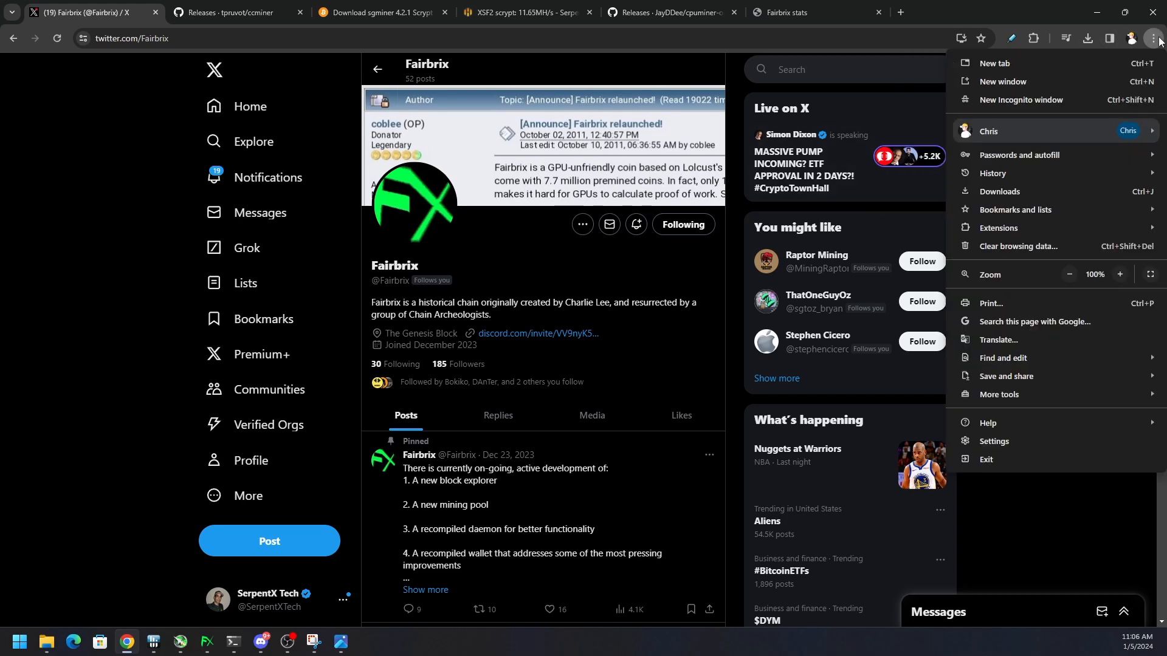
left_click(1081, 188)
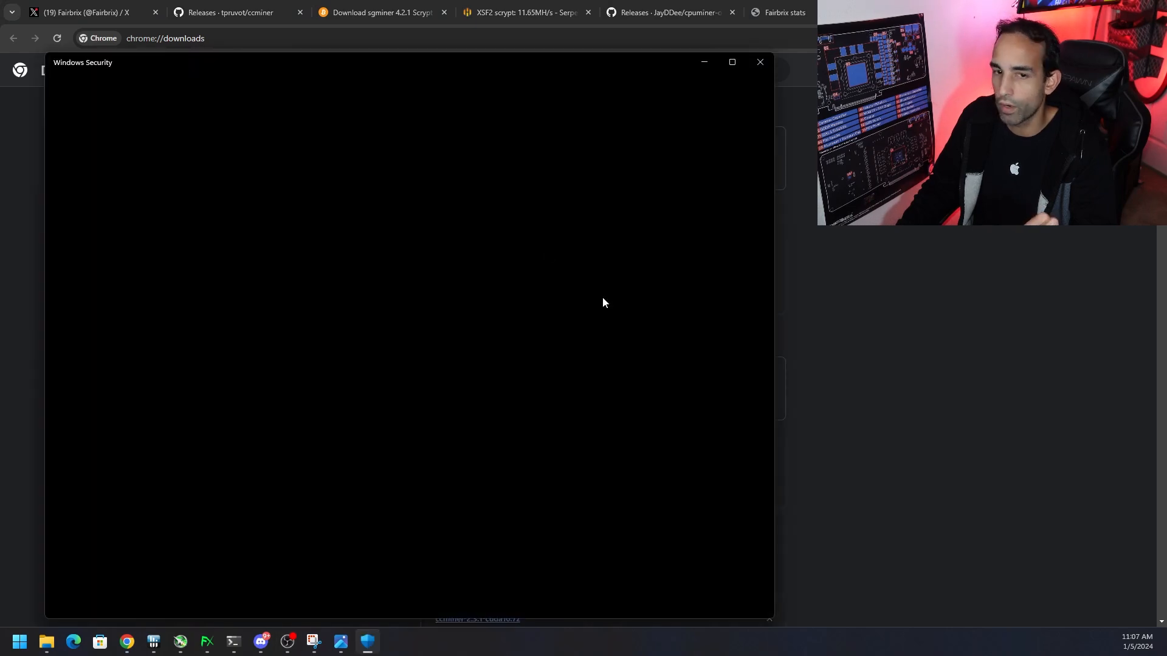
Switch real-time protection off and back on in Windows Security's virus and threat protection settings
left_click(286, 240)
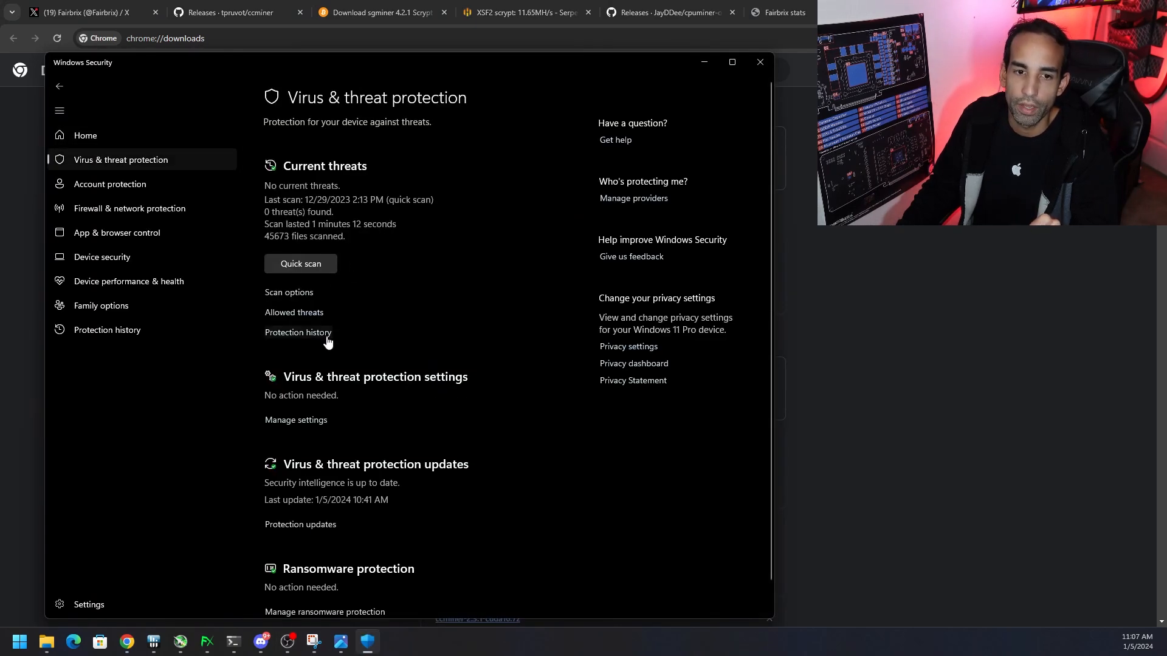
left_click(310, 418)
left_click(275, 244)
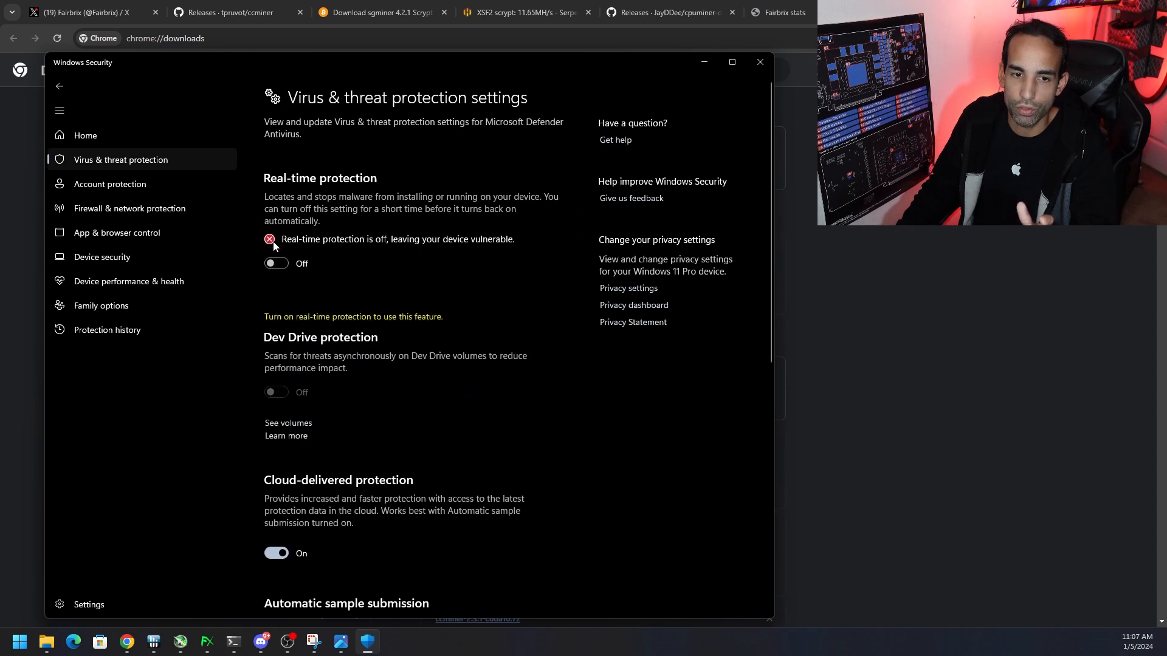
left_click(279, 264)
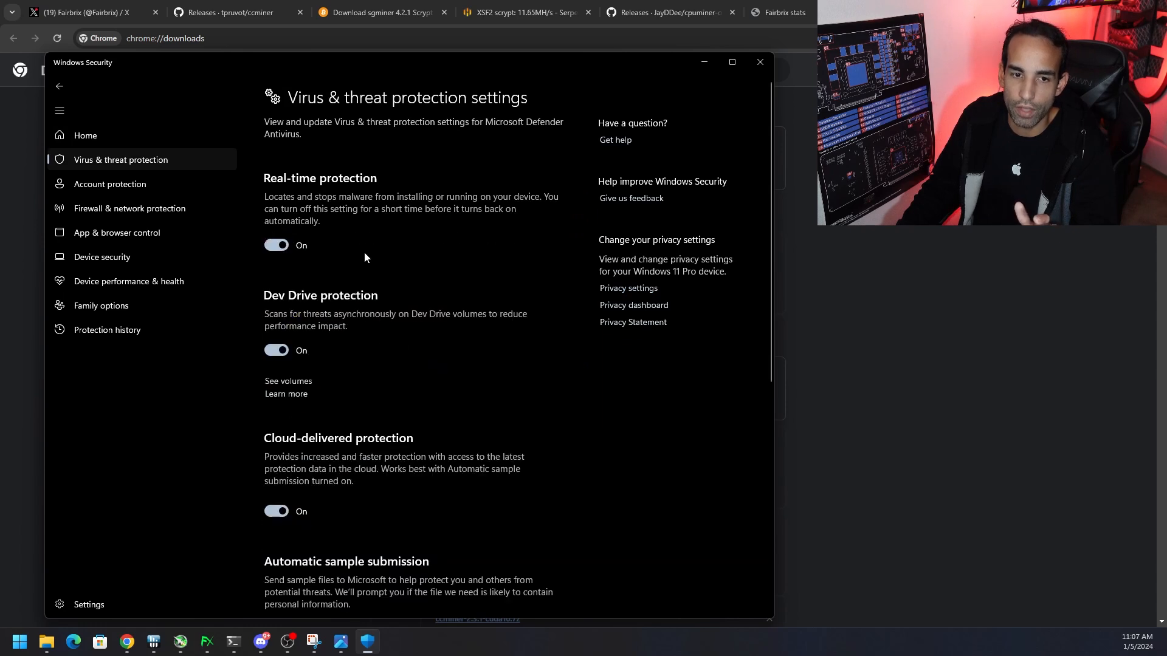
left_click(59, 88)
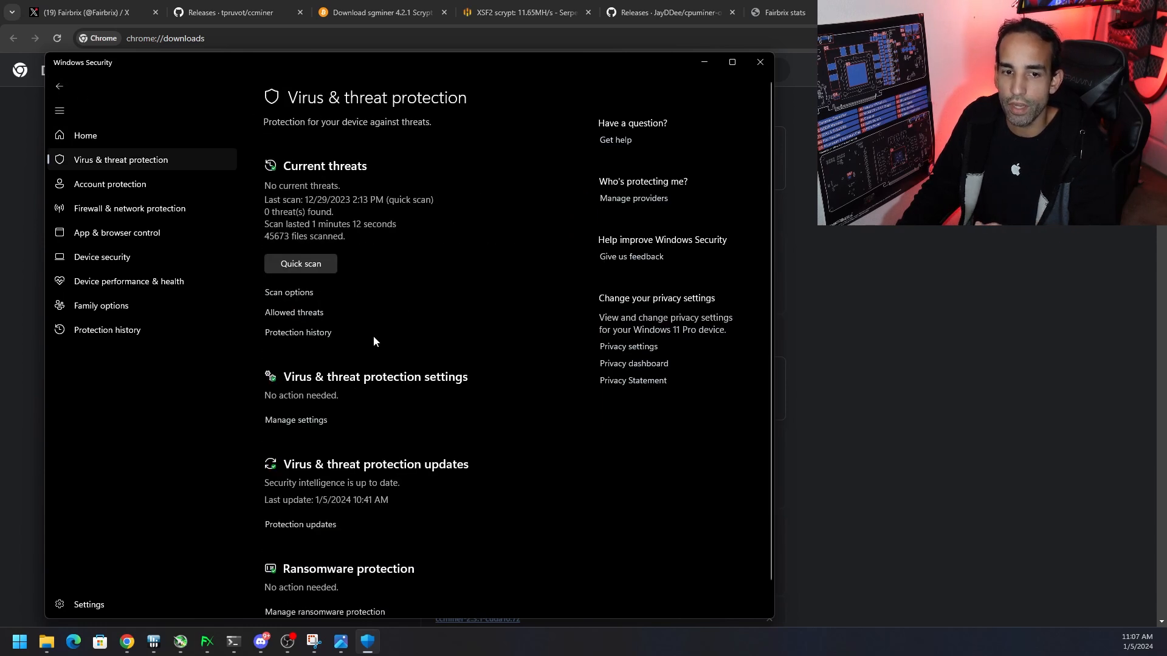
Examine the latest quarantined threat and its available actions in the protection history, and close Windows Security and the downloads page
left_click(309, 333)
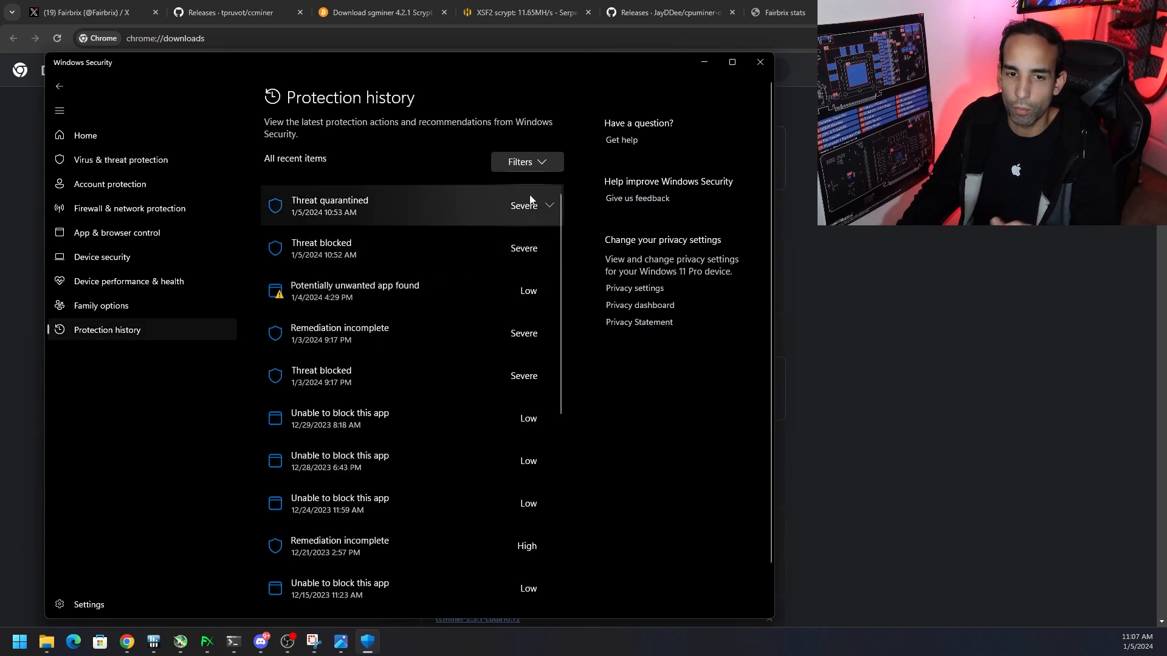
left_click(530, 210)
left_click(530, 397)
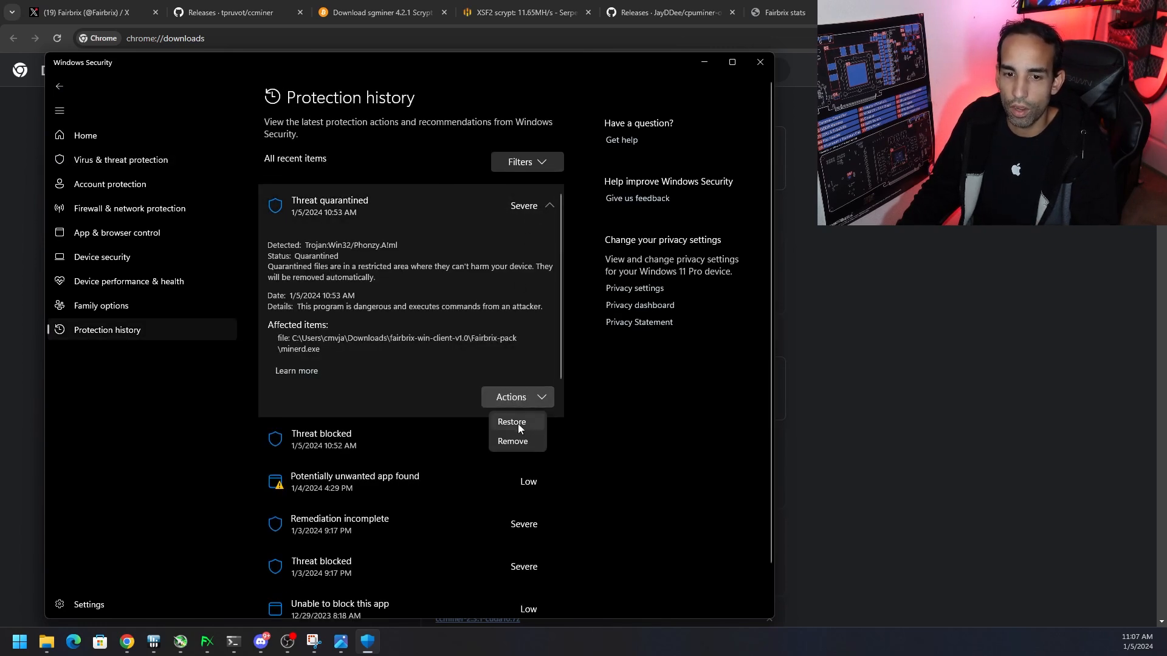
left_click(341, 355)
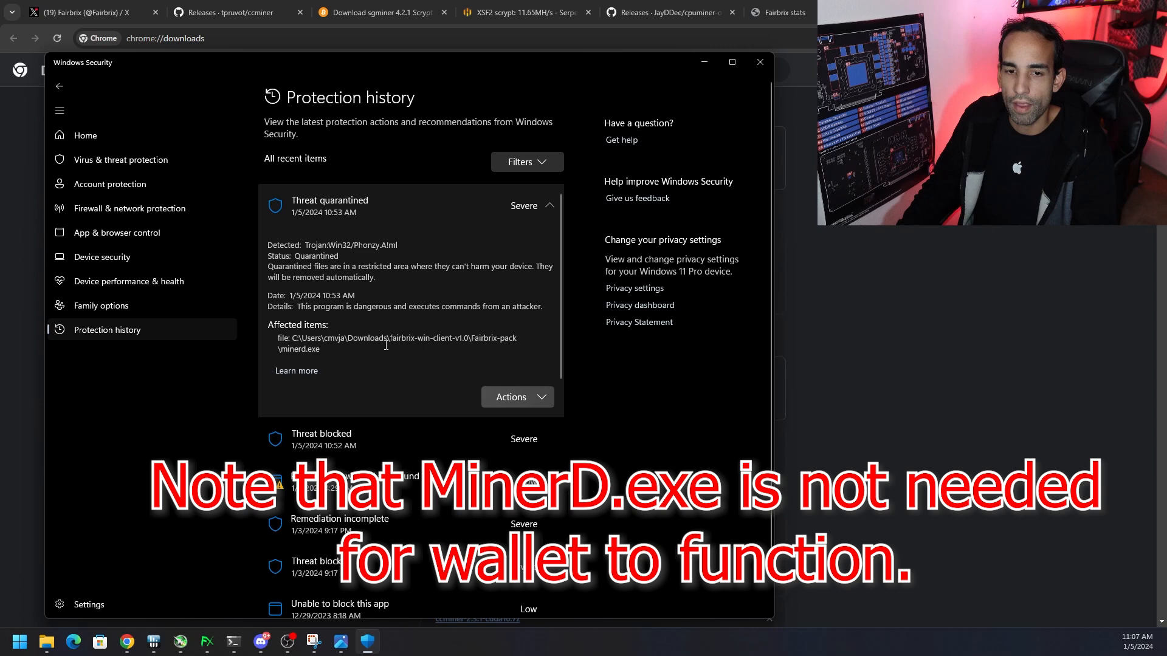
left_click(763, 65)
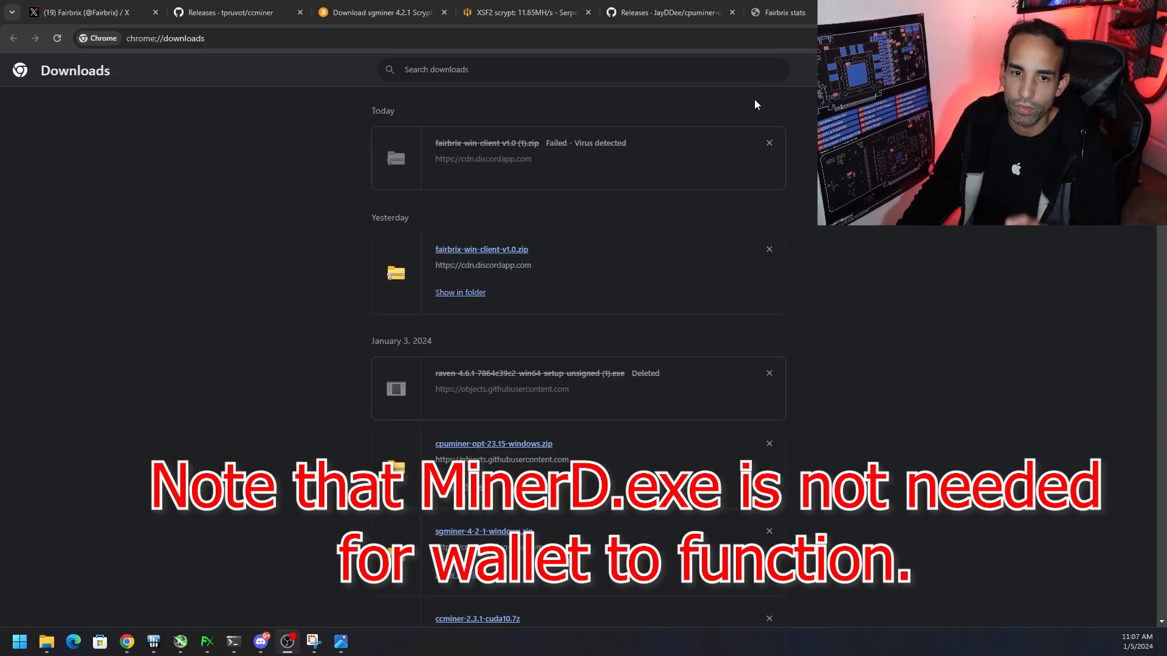
left_click(1020, 12)
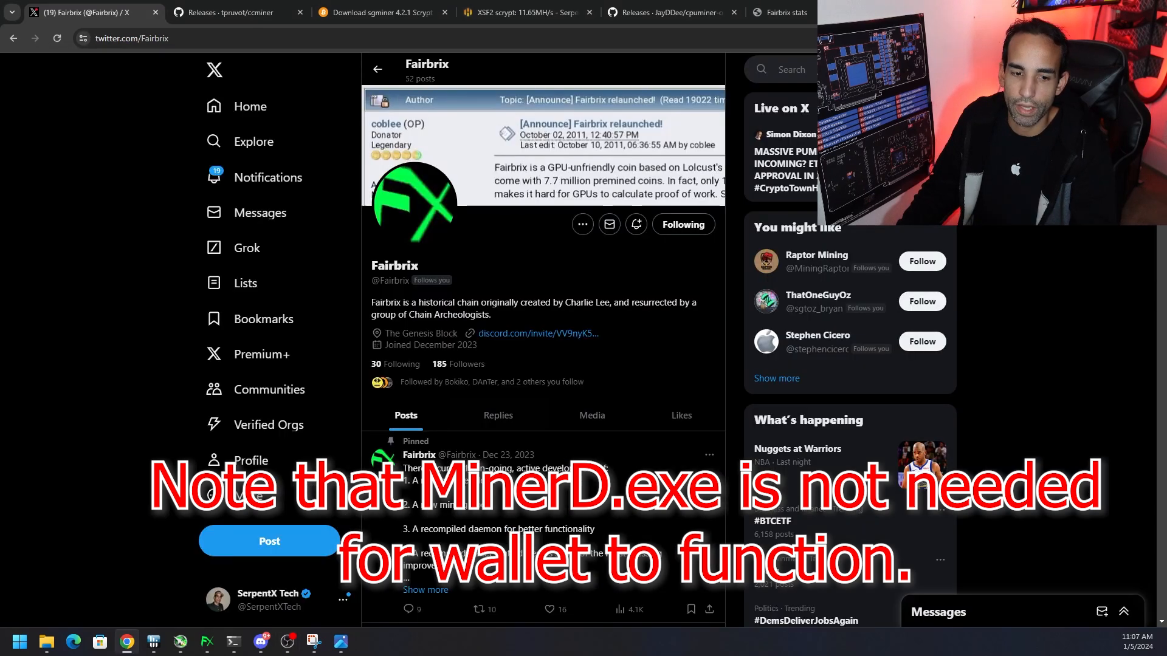
Open the downloaded fairbrix-win-client-v1.0 archive and its extraction dialog, cancel the extraction, and return to Downloads
left_click(53, 644)
double_click(286, 341)
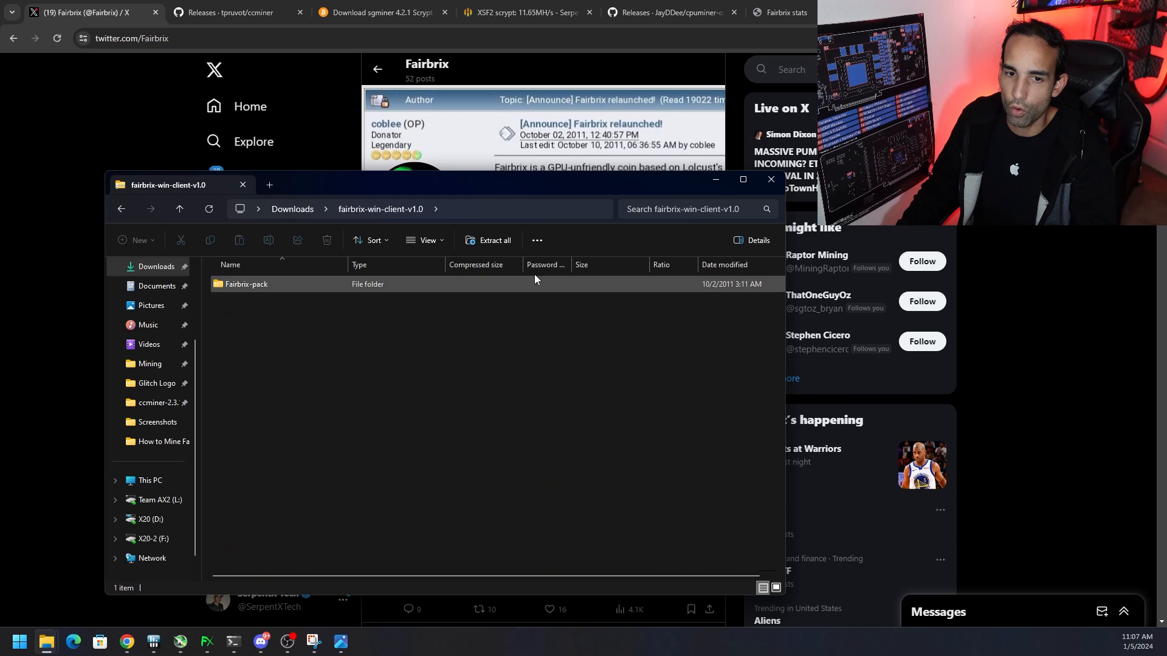
left_click(486, 241)
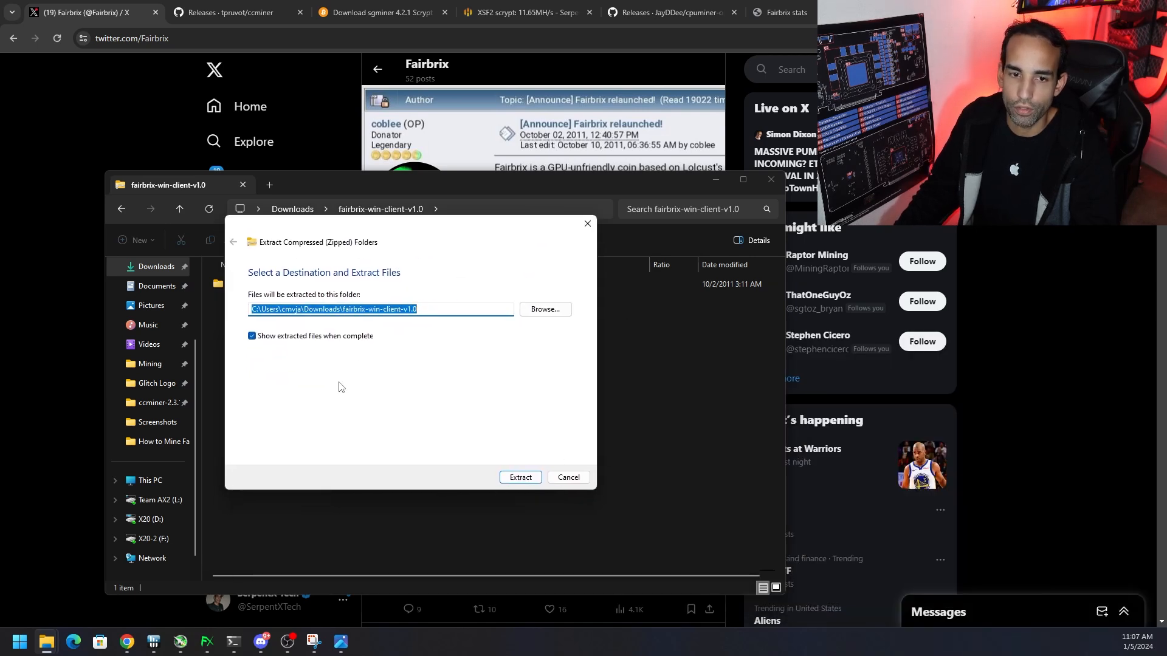
left_click(587, 226)
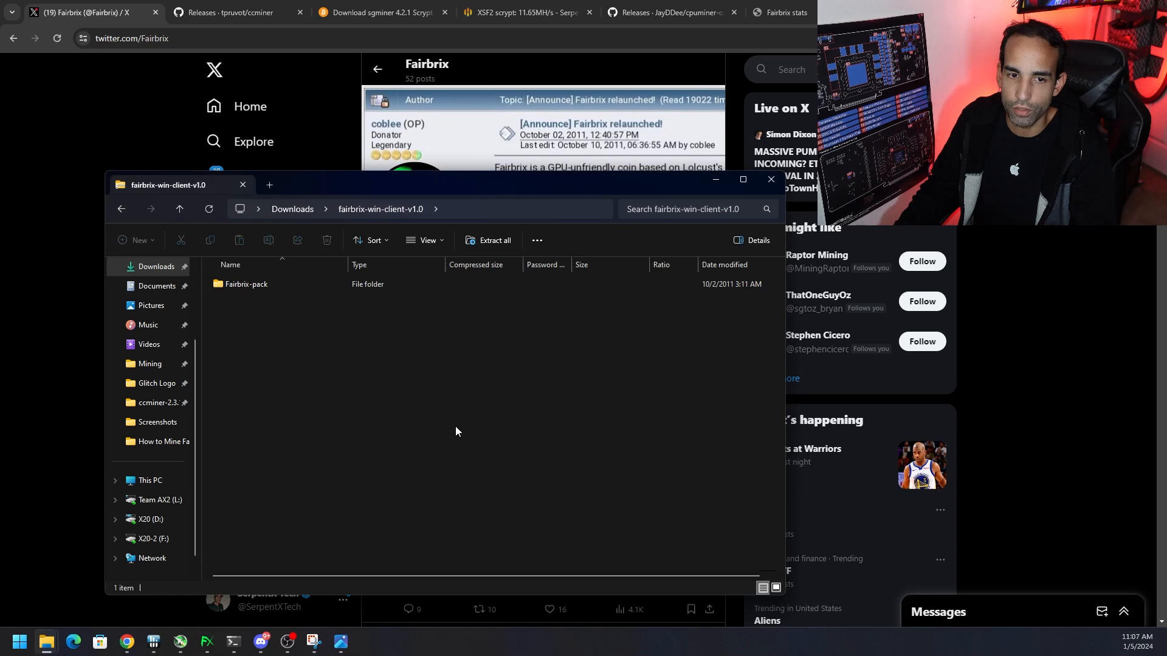
key("alt+Left")
Open the Fairbrix-pack folder inside the extracted fairbrix-win-client-v1.0 folder and look through its files
double_click(312, 307)
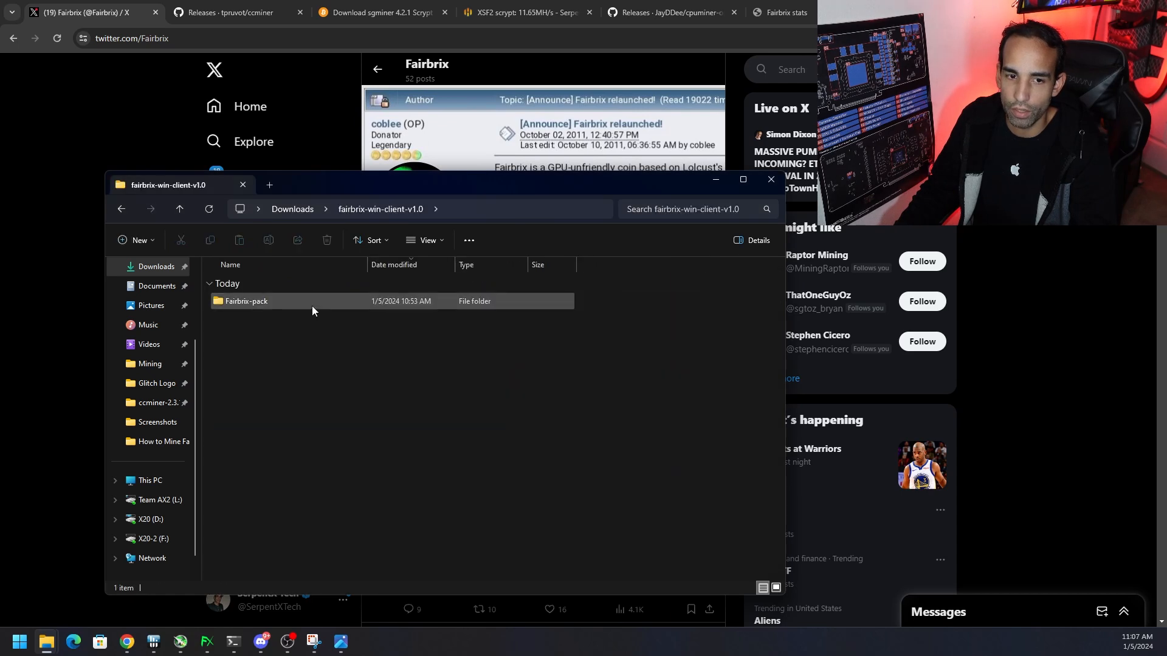
double_click(312, 305)
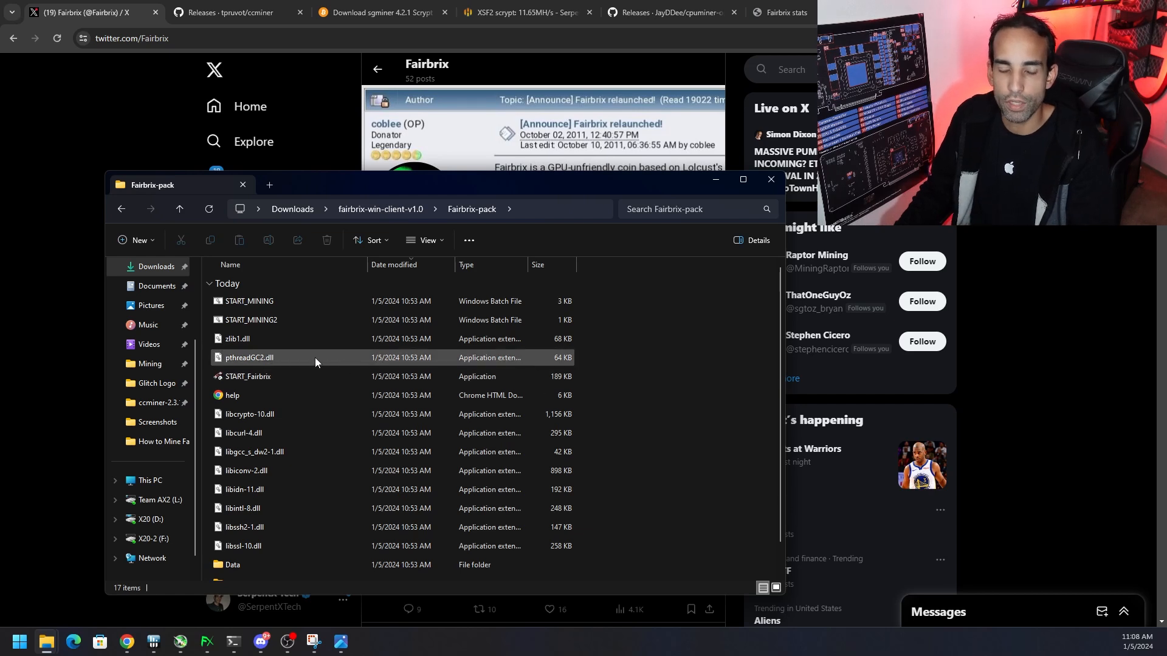
left_click(295, 308)
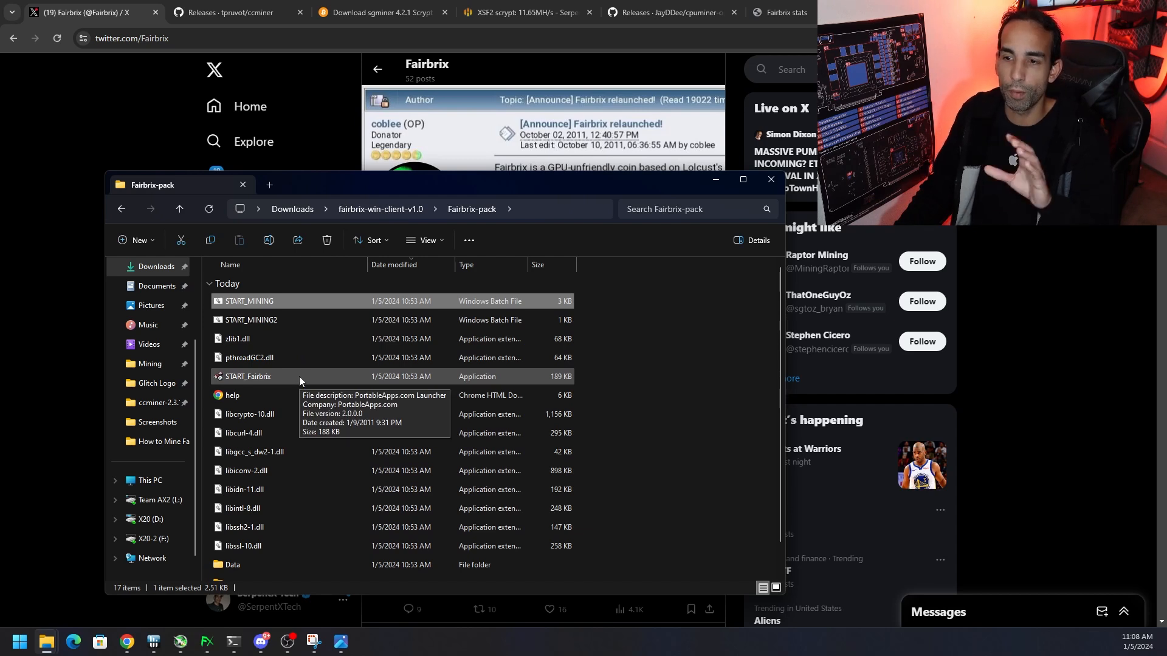
scroll(369, 479, "down", 1)
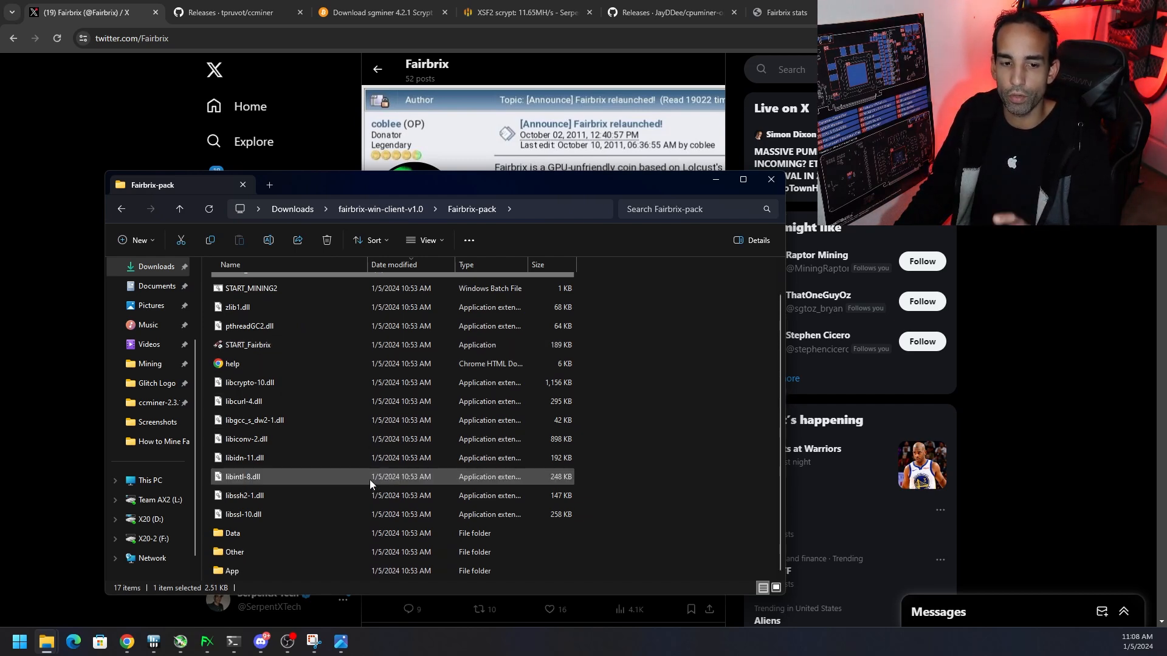
Open the fbx.conf file from the Data\fbrix_files folder for editing in Notepad
right_click(303, 531)
double_click(247, 535)
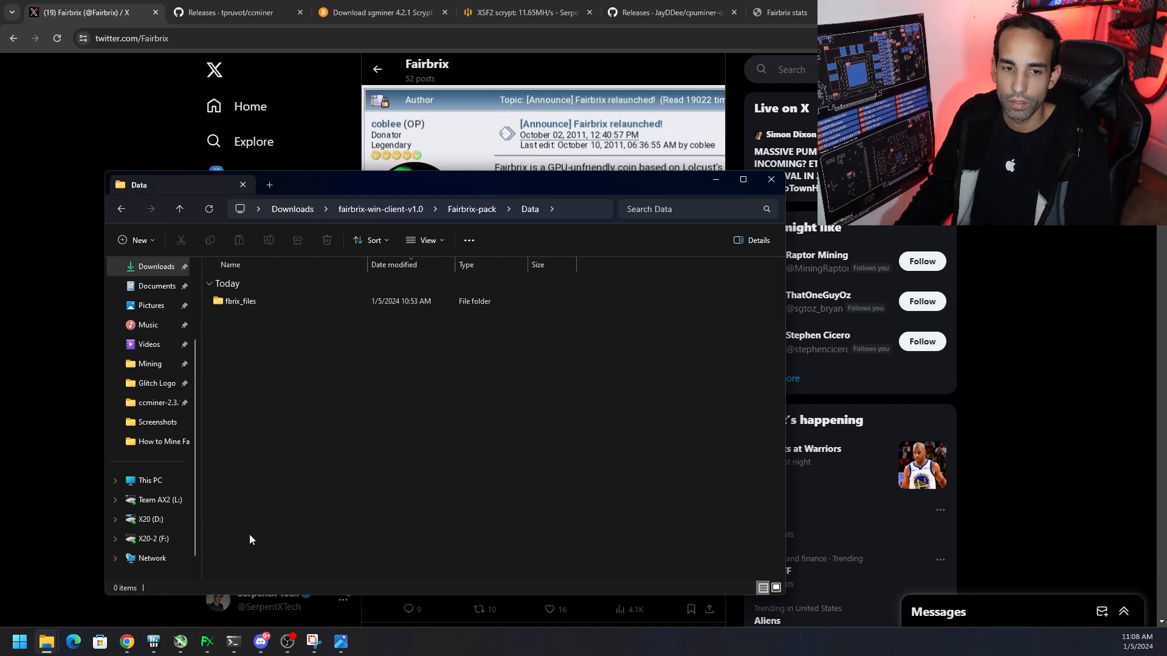
double_click(260, 305)
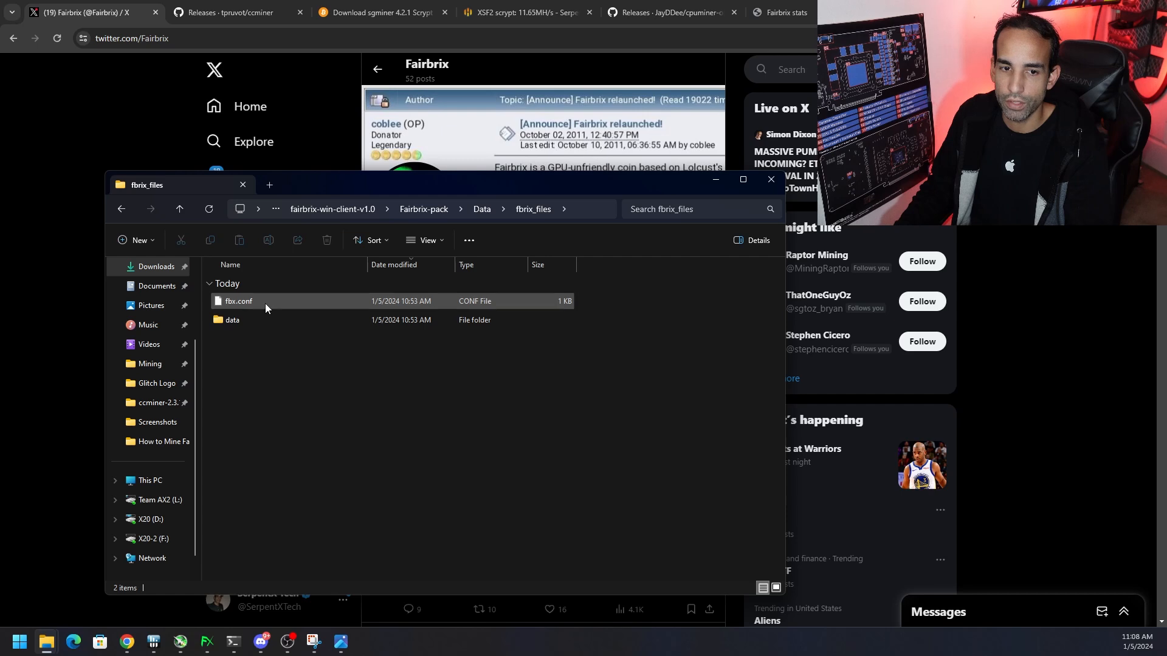
left_click(265, 304)
right_click(265, 304)
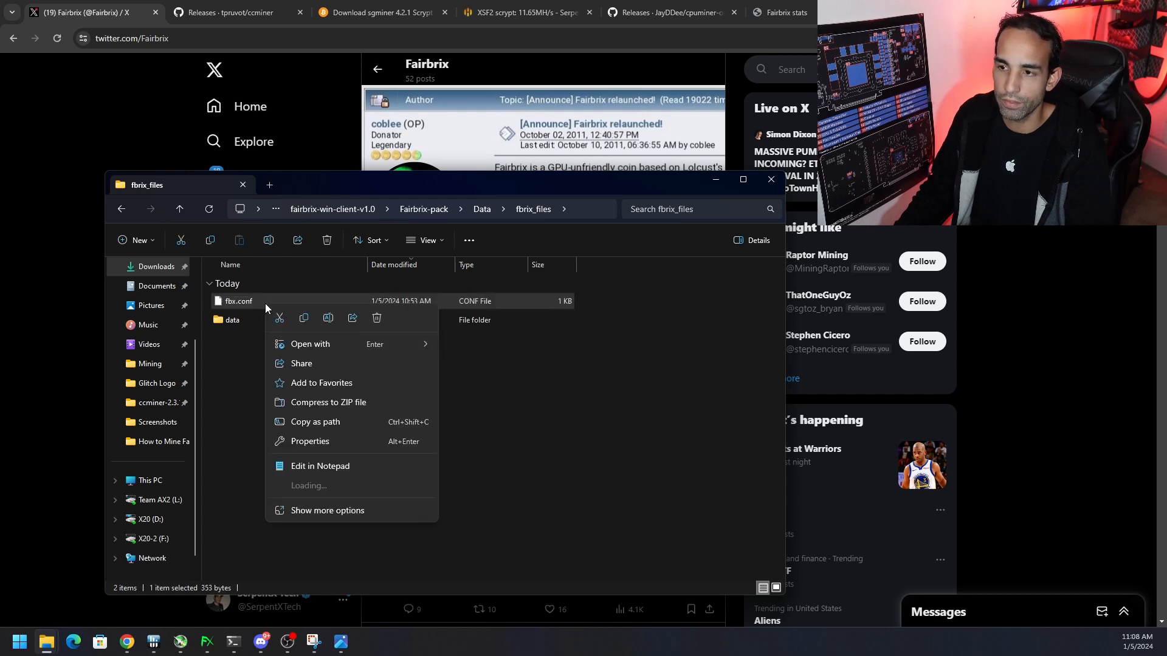
left_click(340, 467)
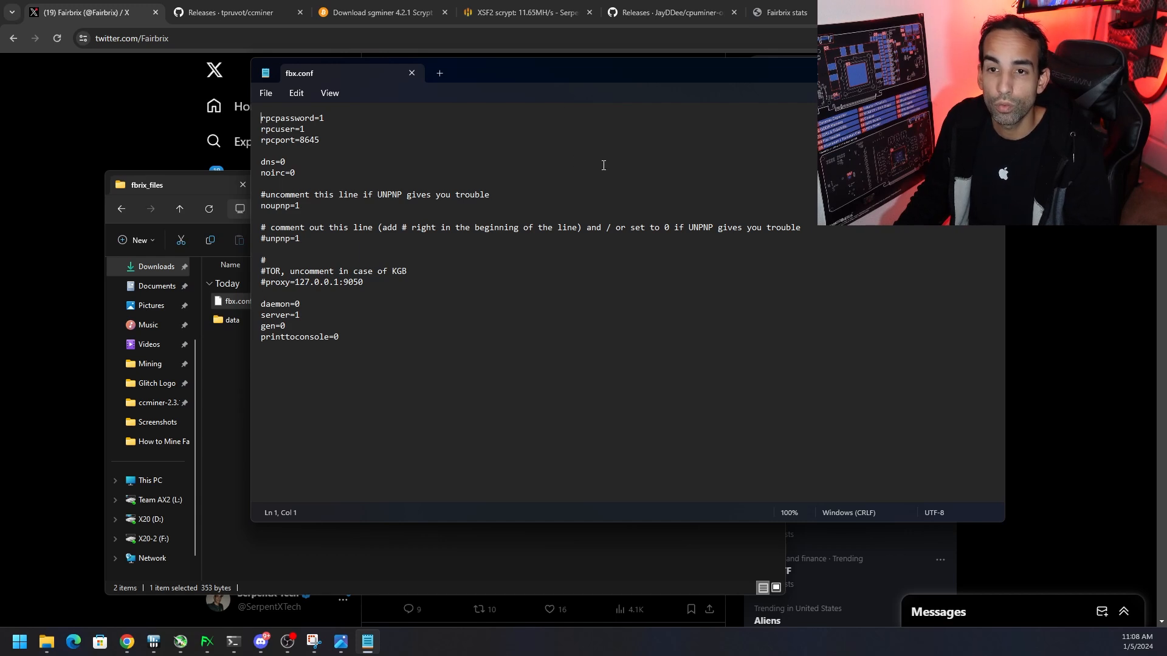
Find the MiningStats link in the Fairbrix Discord server's links channel
mouse_move(254, 650)
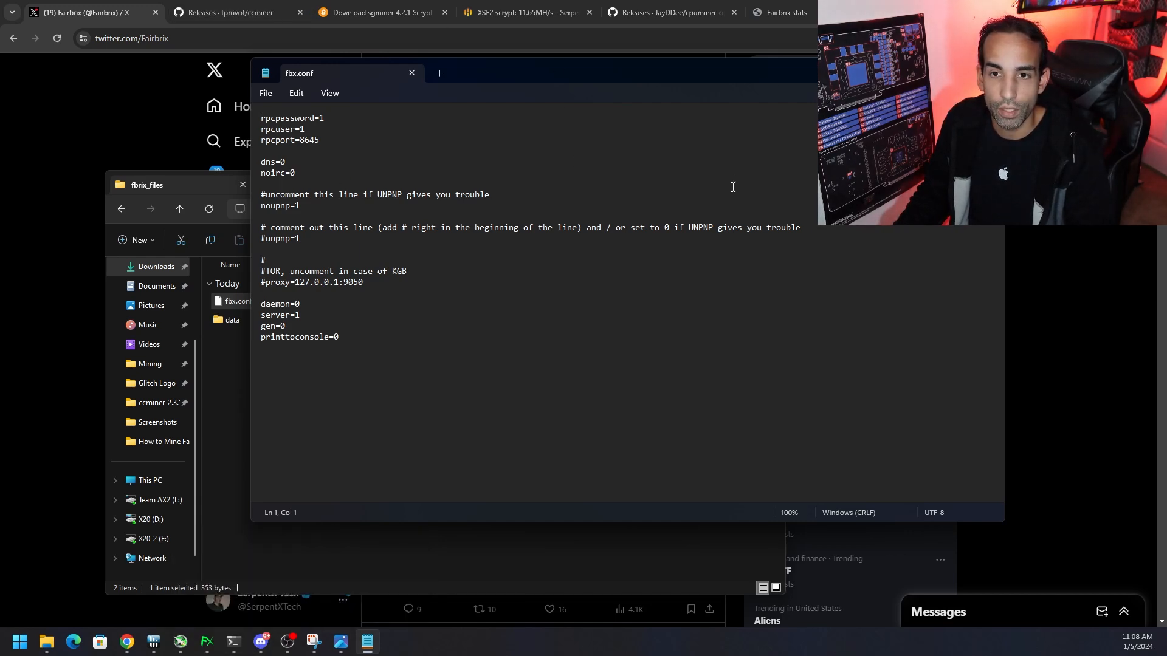
left_click(261, 642)
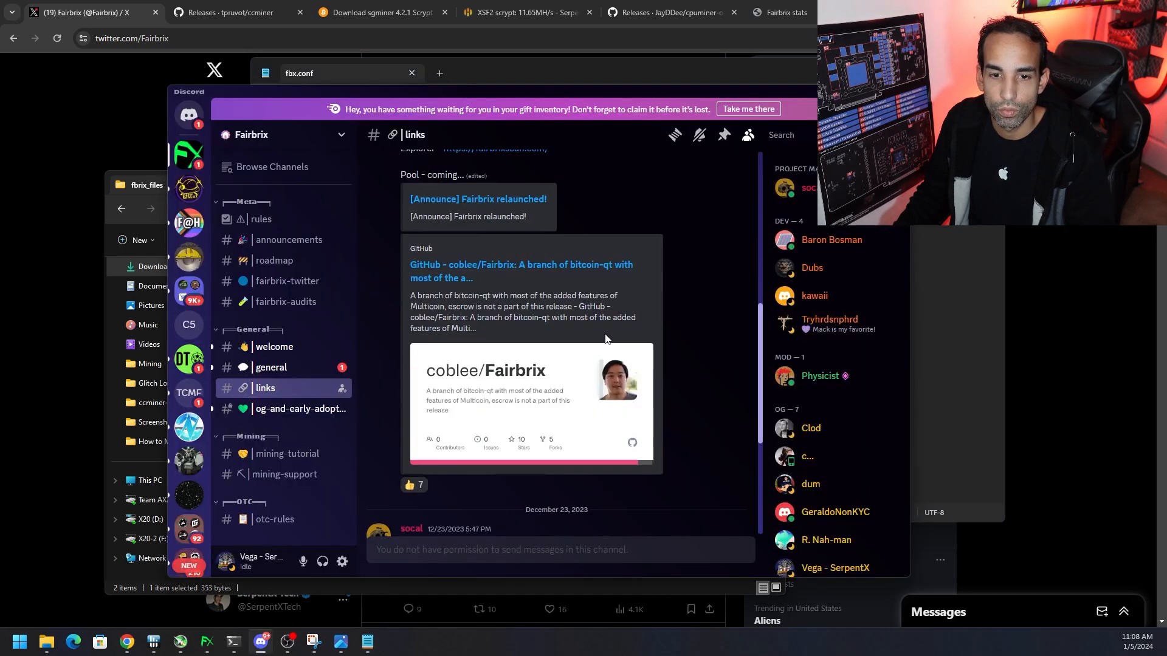
scroll(630, 346, "up", 11)
scroll(630, 349, "down", 4)
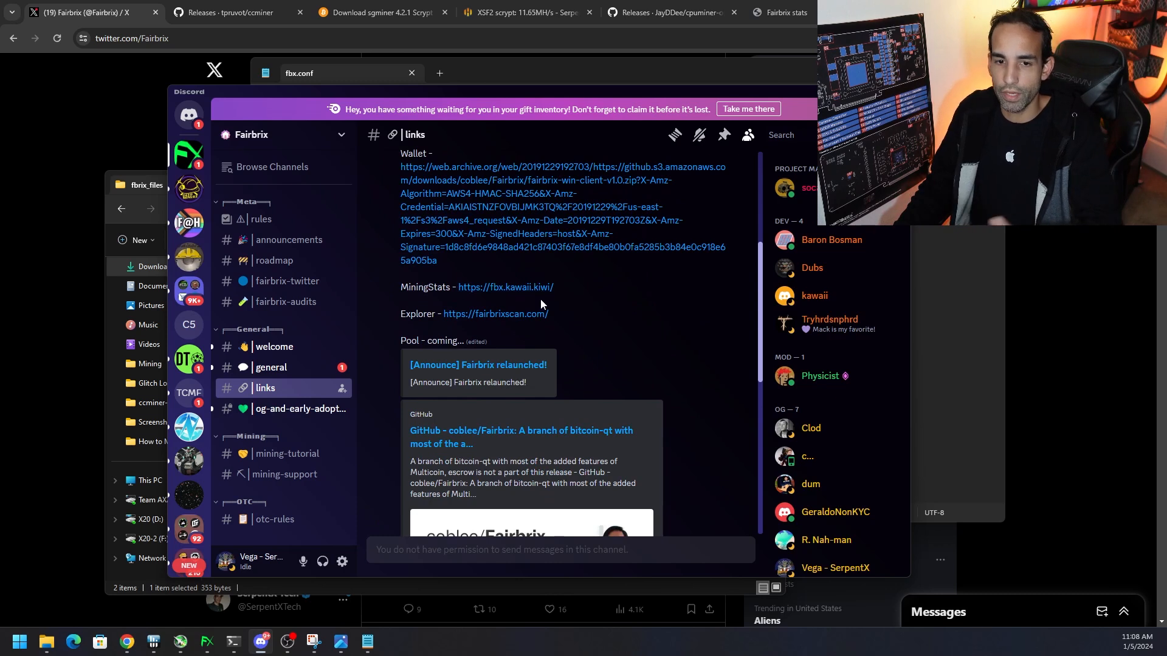
left_click_drag(396, 287, 556, 288)
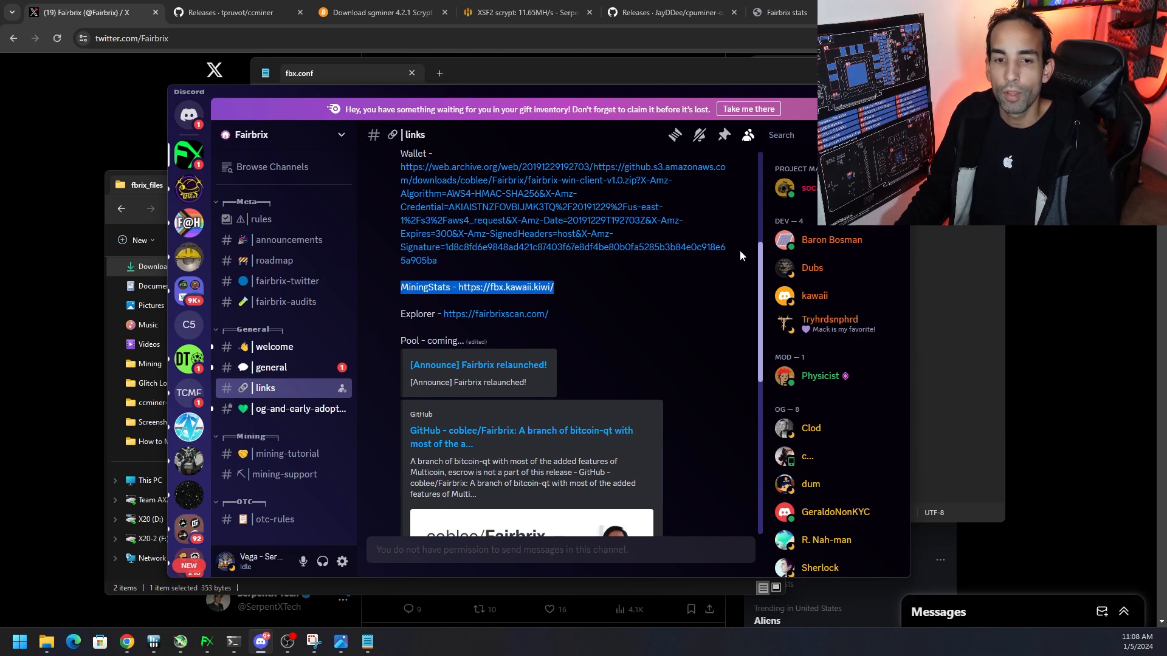
left_click(650, 283)
scroll(663, 298, "down", 5)
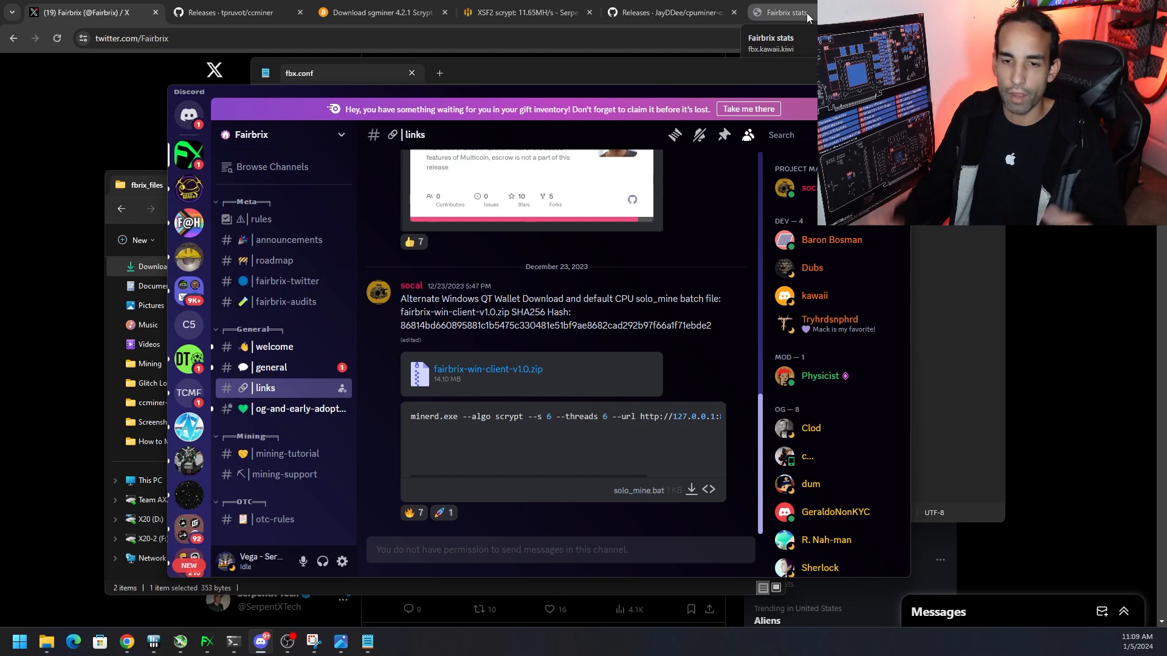
Copy all addnode entries from the Fairbrix stats page and paste them above the rpcpassword line in fbx.conf
left_click(786, 13)
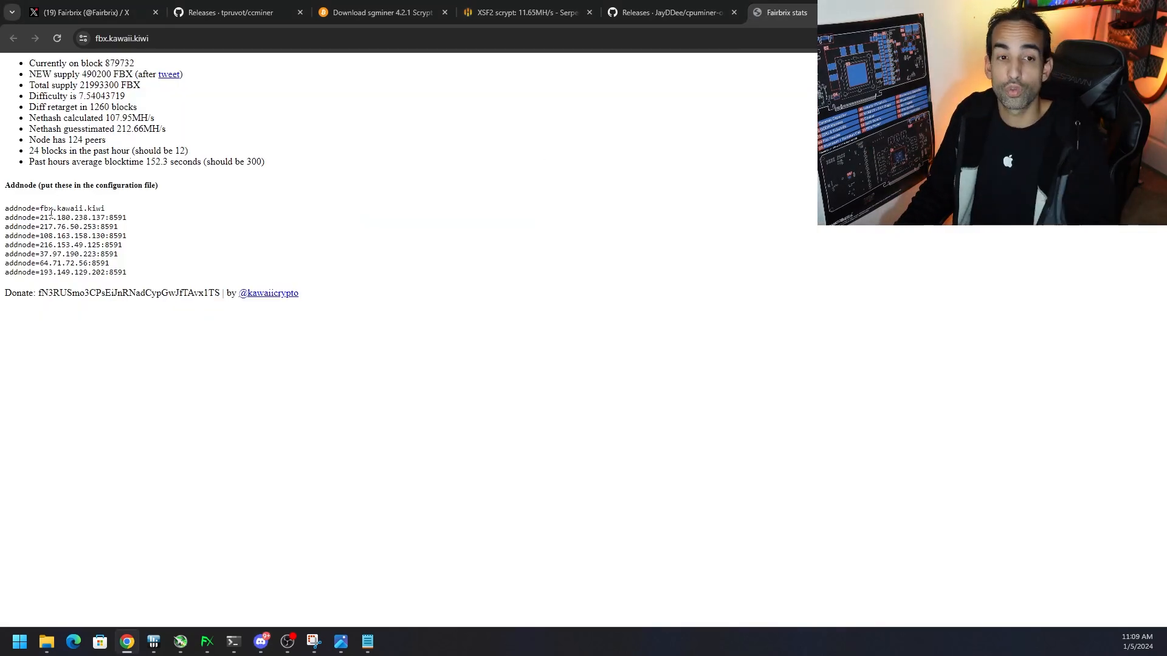
left_click_drag(137, 274, 1, 214)
key("ctrl+c")
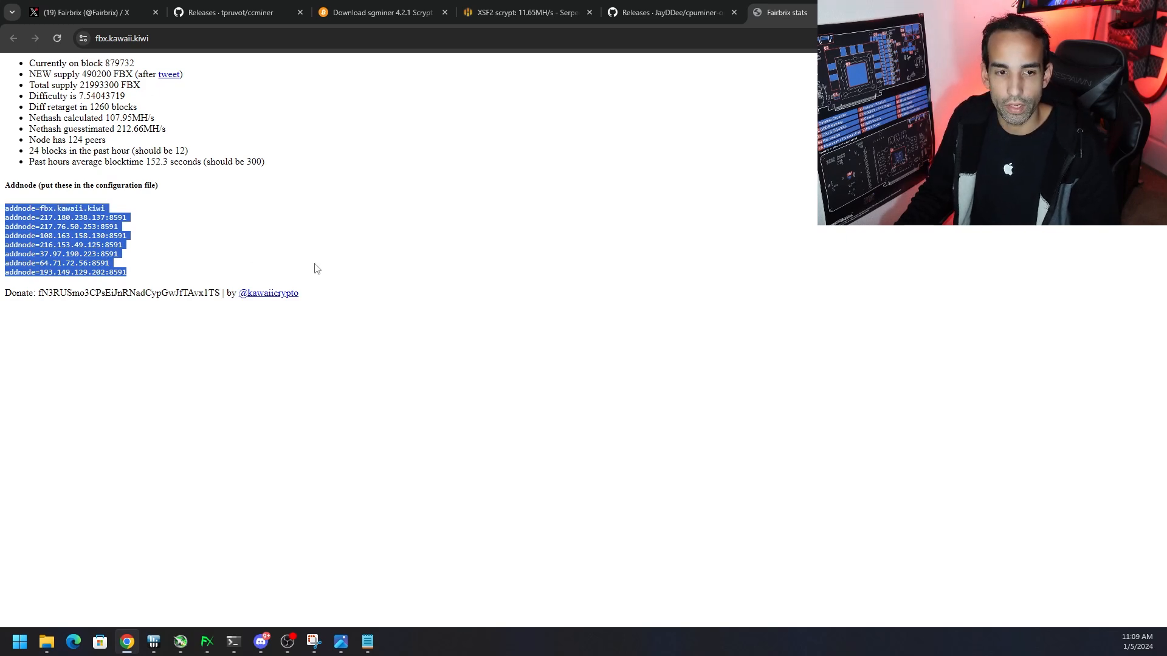
left_click(368, 641)
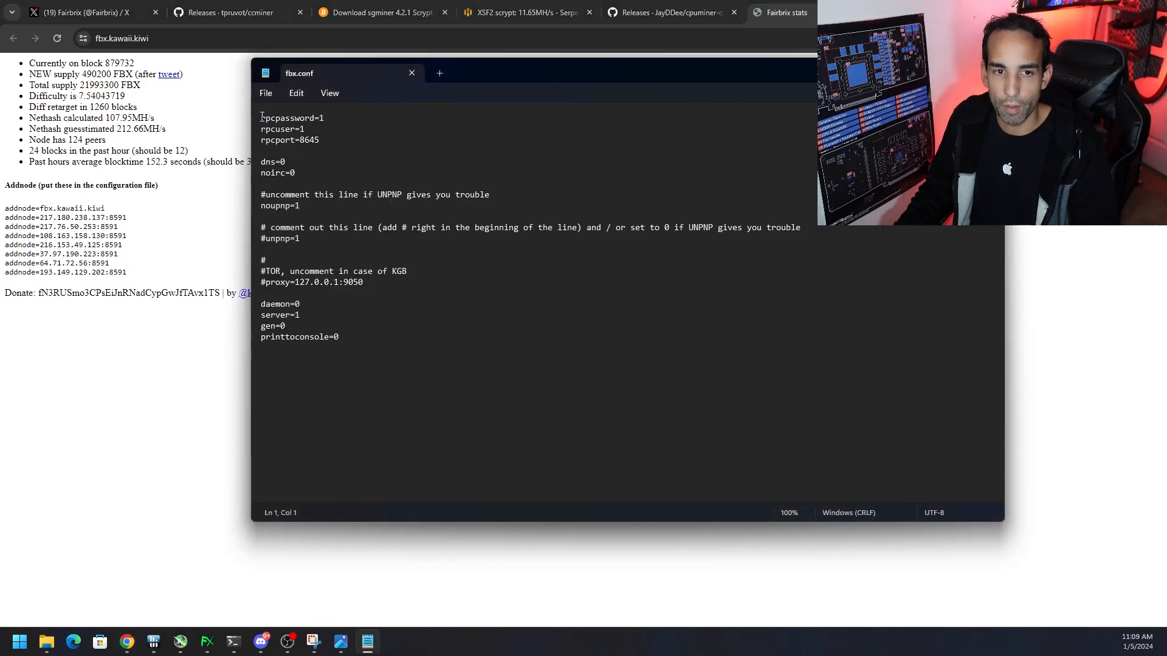
key("Return")
key("Up")
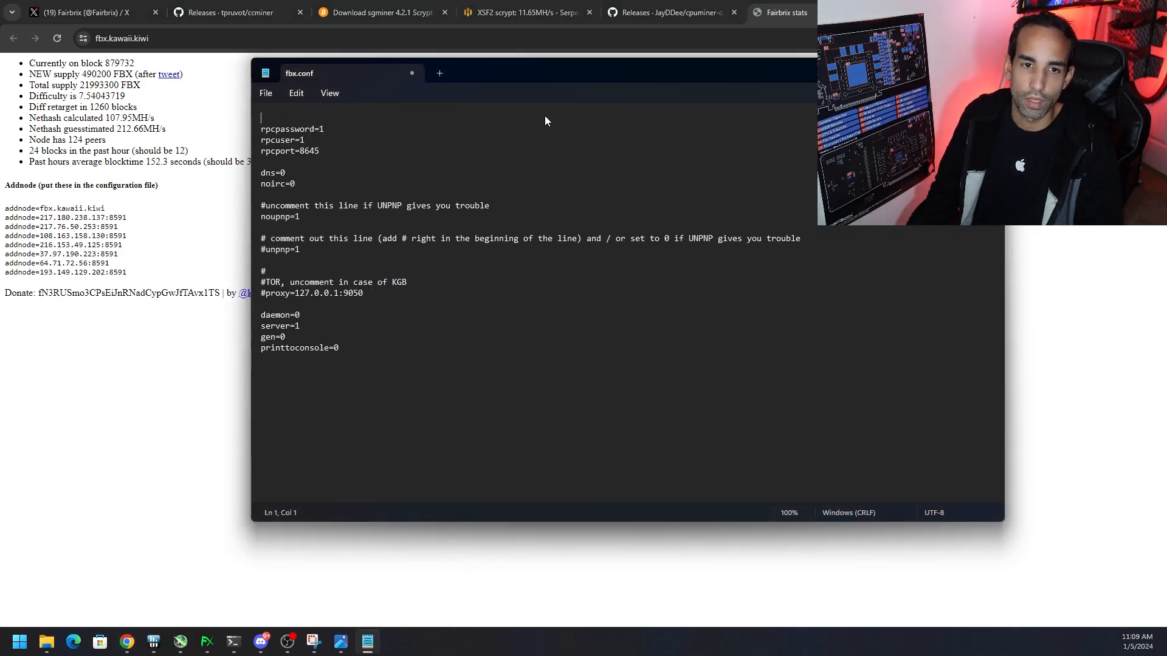
key("ctrl+v")
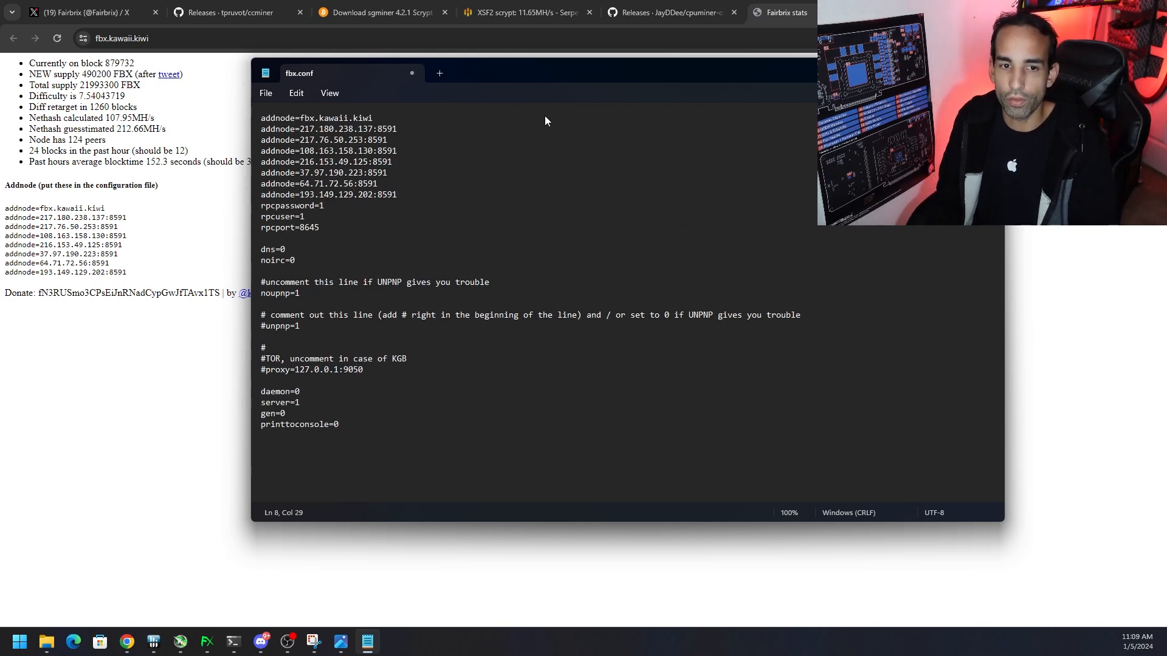
Add the line maxconnections=25 below the last addnode entry in fbx.conf
key("Return")
type("maxconnections")
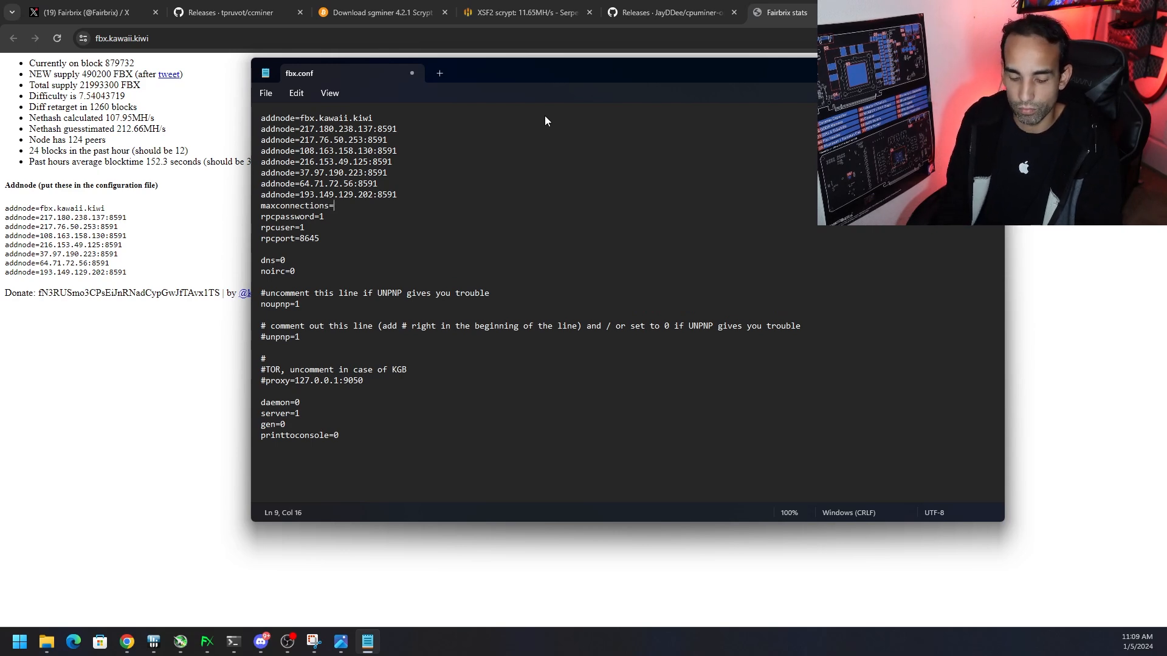
type("=25")
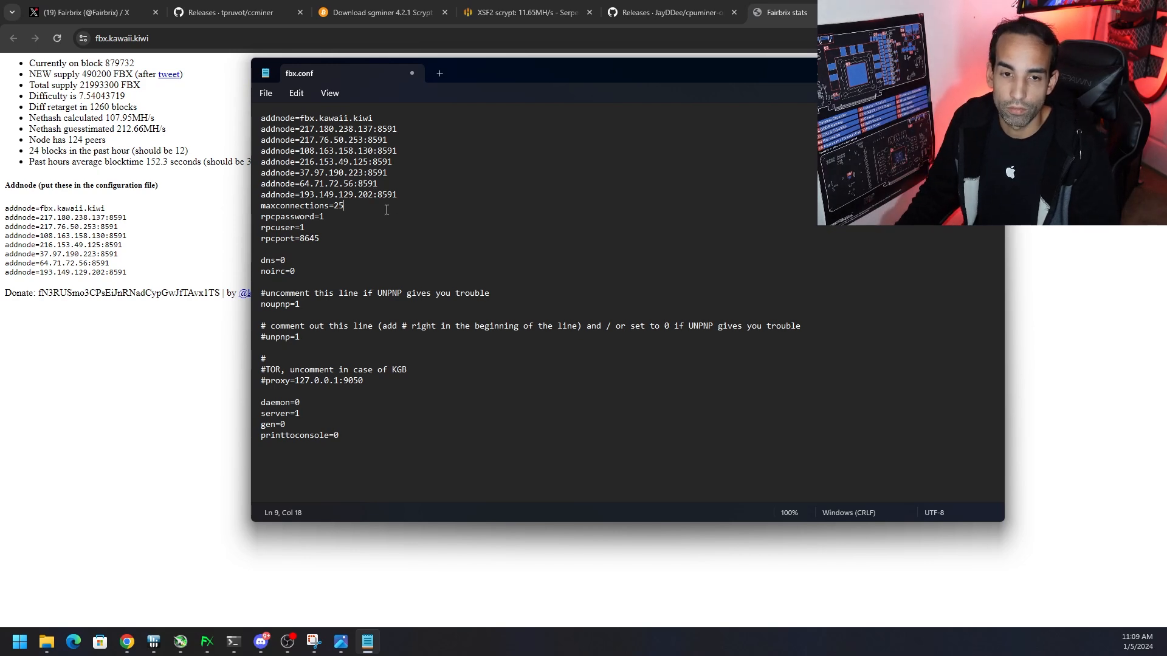
Review the fbx.conf settings, covering the addnode and maxconnections lines, RPC password, user and port, and the UPNP and remaining default lines
double_click(322, 218)
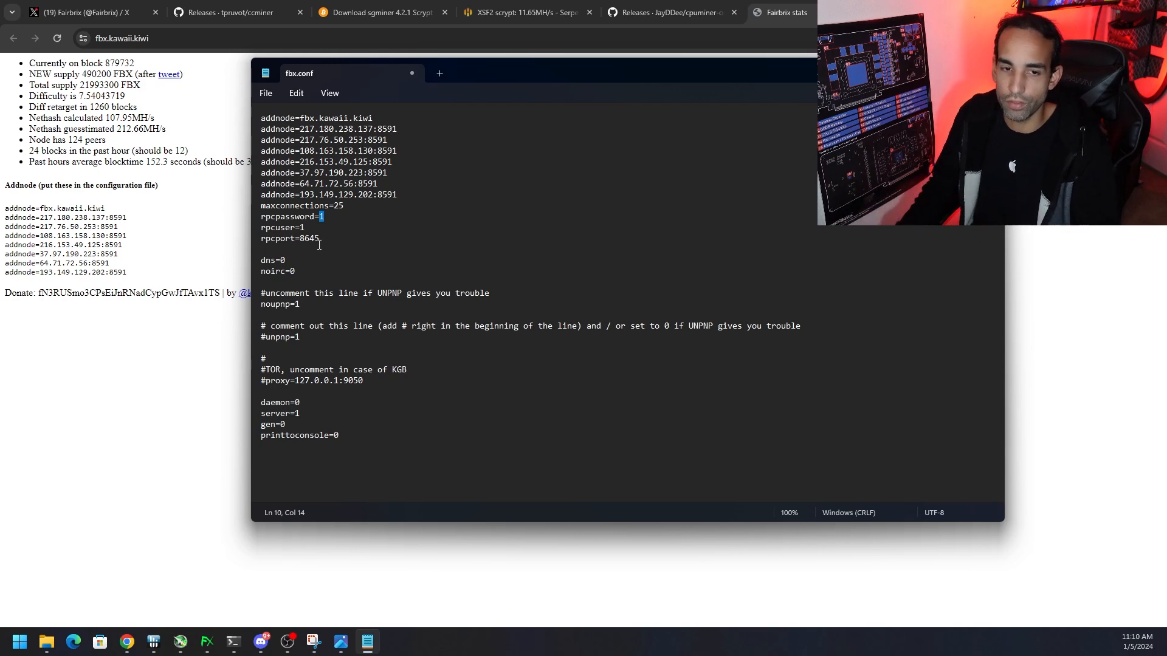
left_click(327, 217)
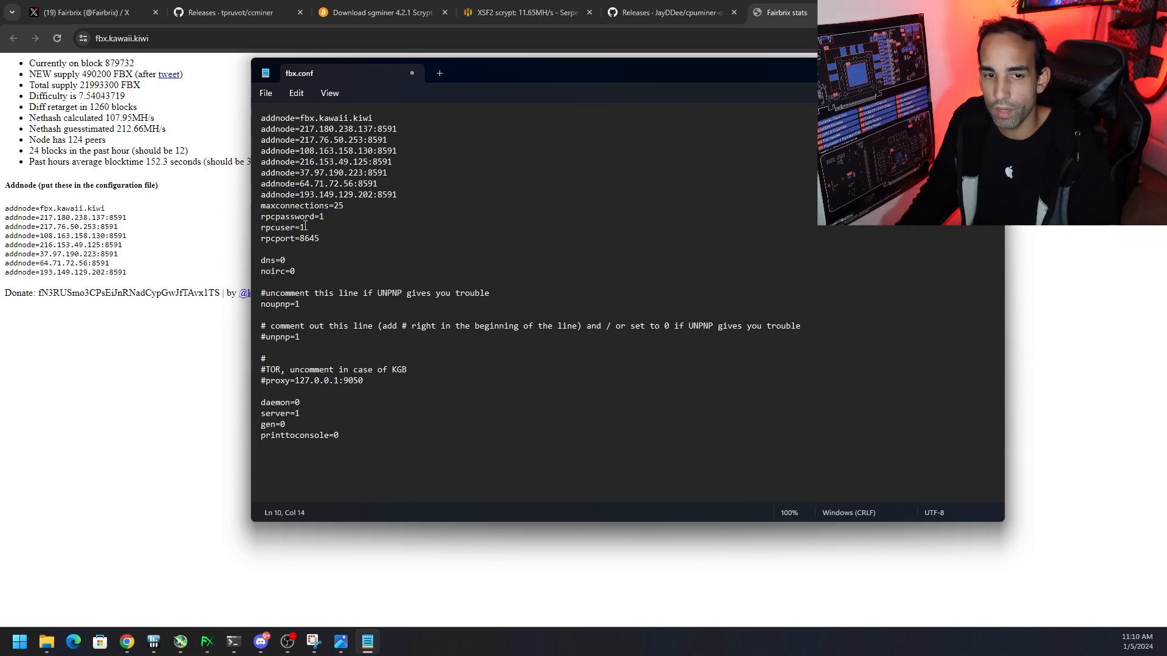
left_click_drag(320, 239, 300, 241)
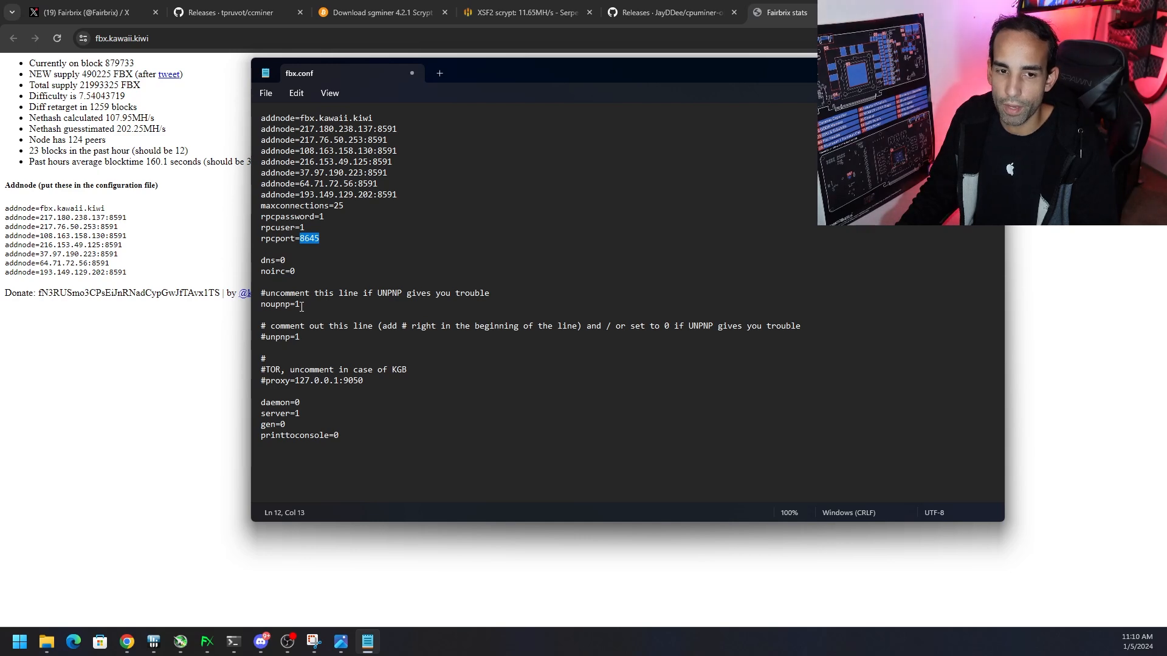
left_click_drag(302, 306, 259, 310)
left_click(327, 299)
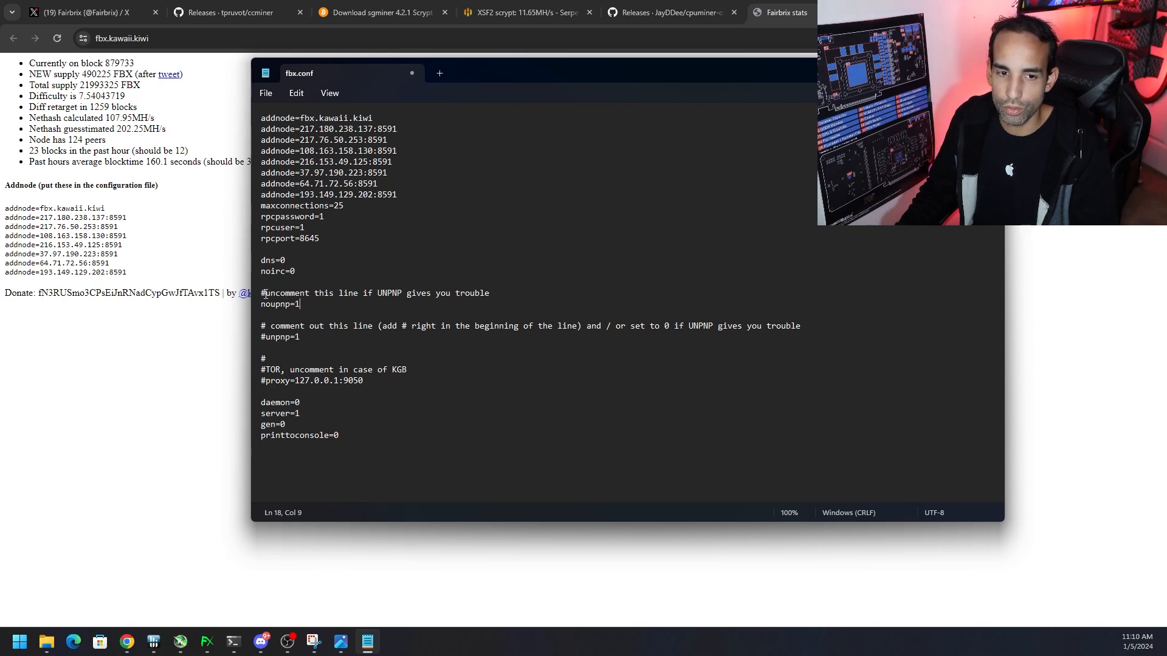
left_click_drag(265, 295, 494, 297)
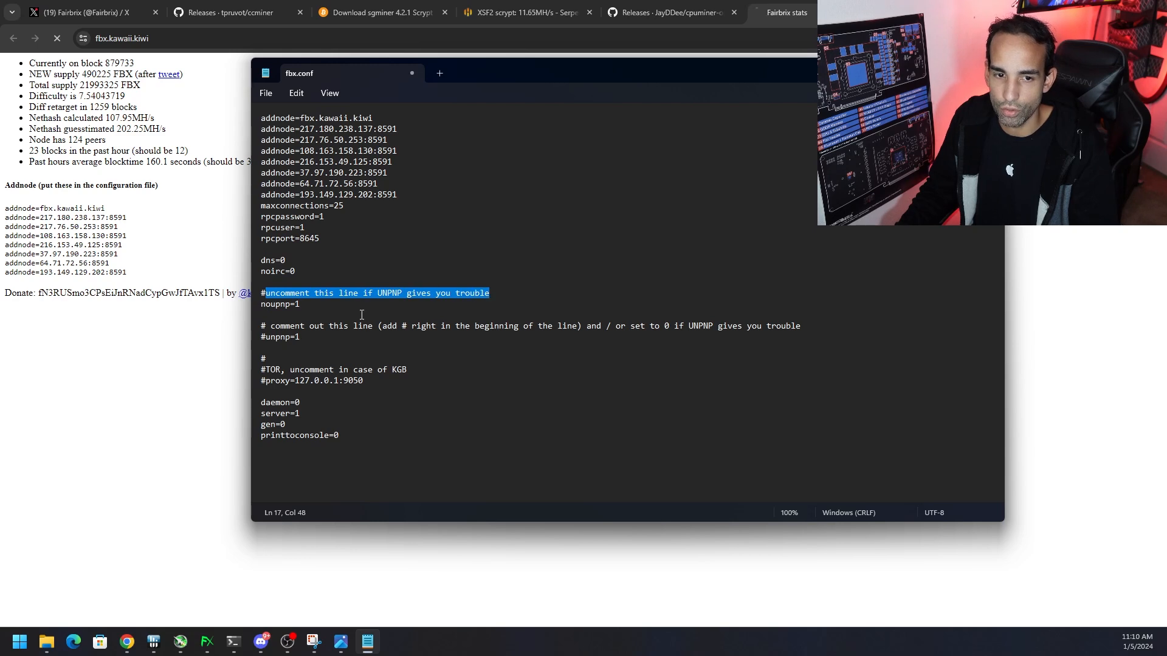
left_click(331, 316)
left_click_drag(355, 439, 249, 286)
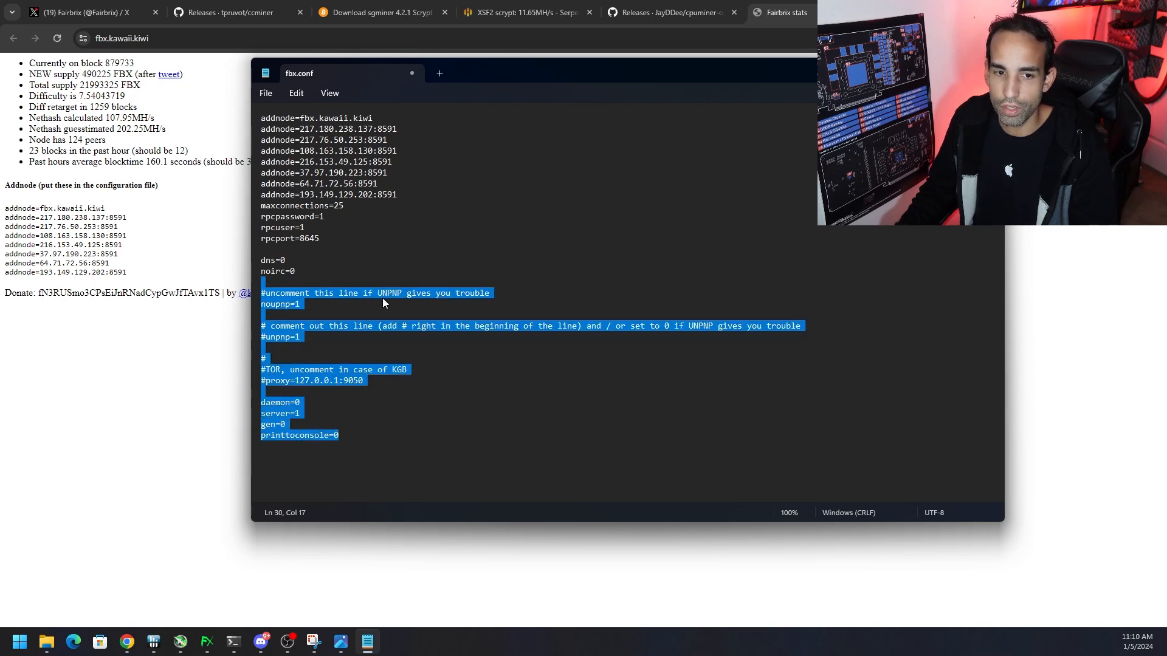
left_click(382, 297)
left_click_drag(408, 200, 238, 119)
left_click_drag(344, 206, 253, 205)
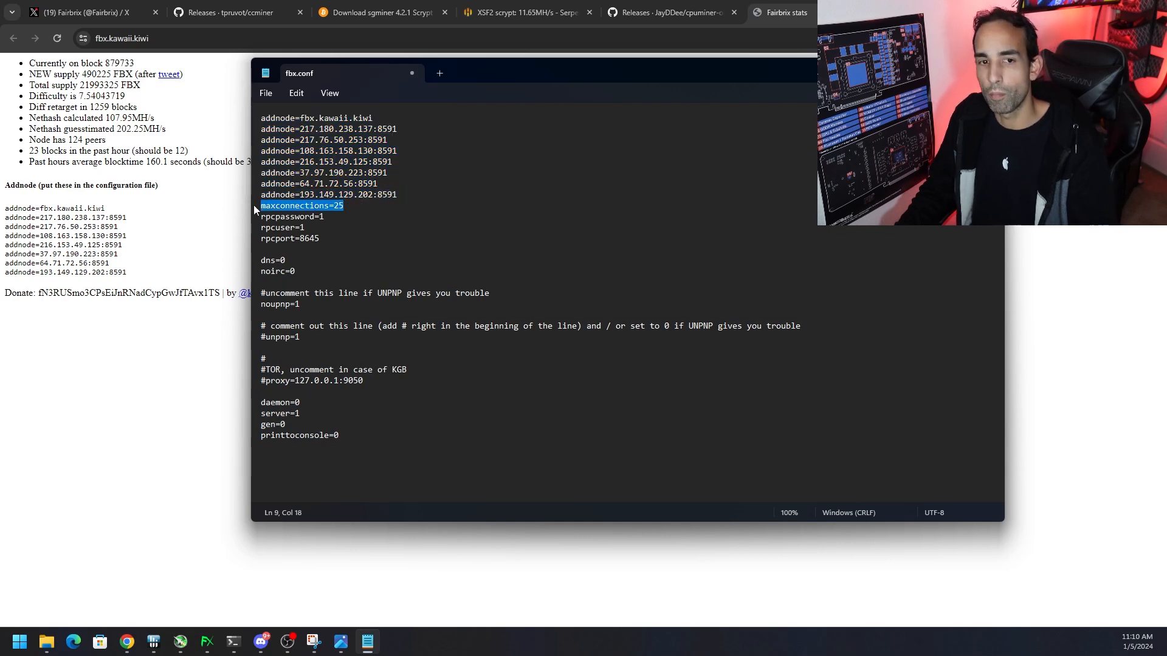
left_click_drag(338, 241, 253, 219)
left_click(326, 215)
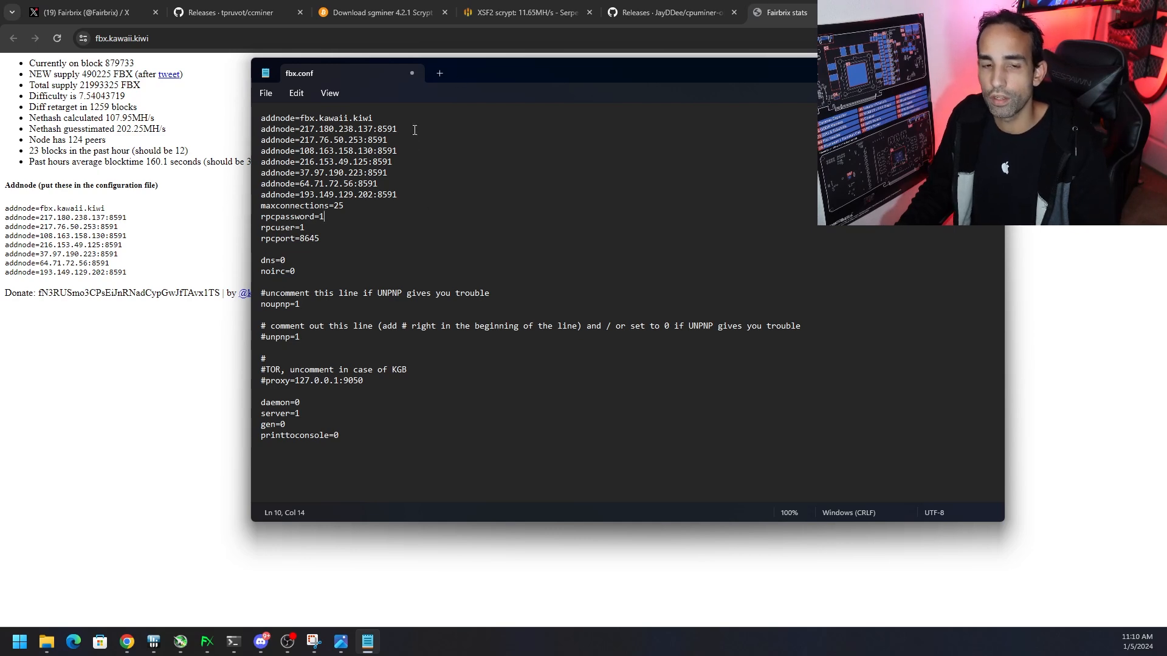
Close the fbx.conf file in Notepad and answer the save prompt
left_click(267, 93)
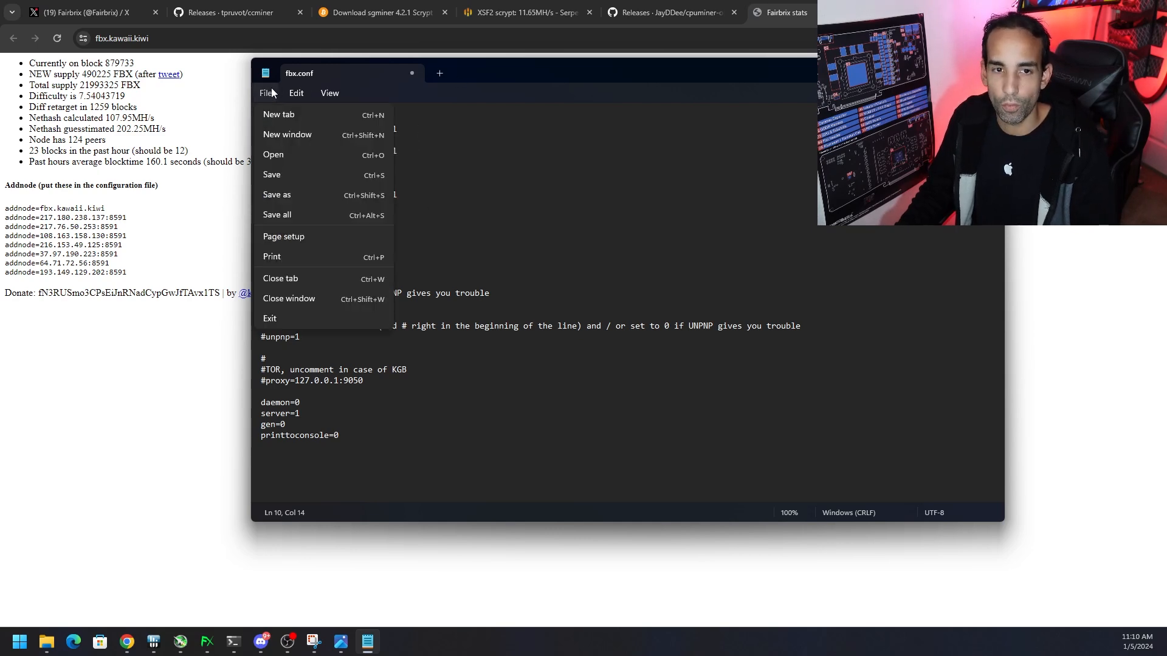
left_click(412, 74)
left_click(634, 333)
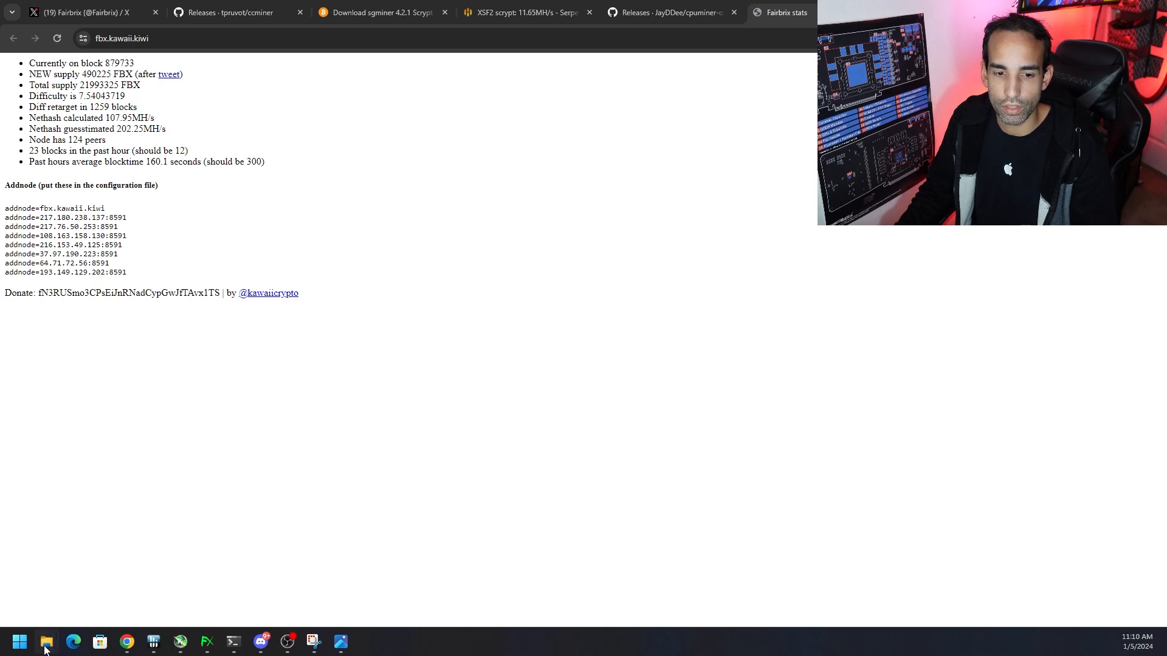
Return to the Fairbrix-pack folder in File Explorer to check its files, and minimize the window
mouse_move(46, 649)
left_click(176, 575)
key("alt+Left")
key("alt+Left")
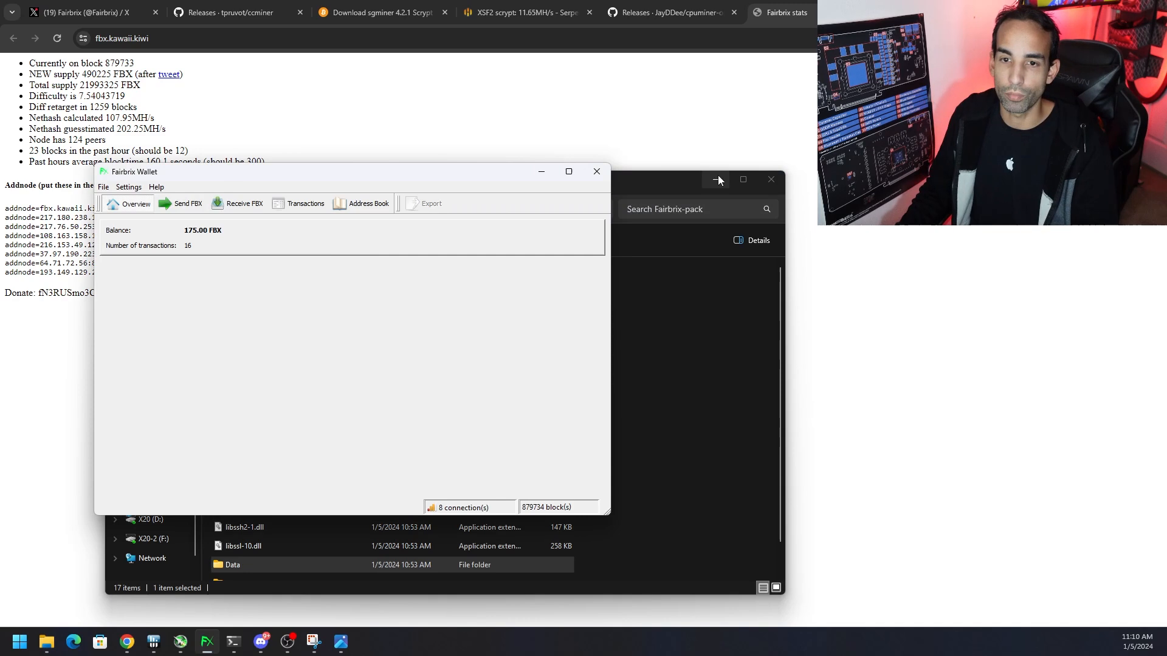
left_click(715, 179)
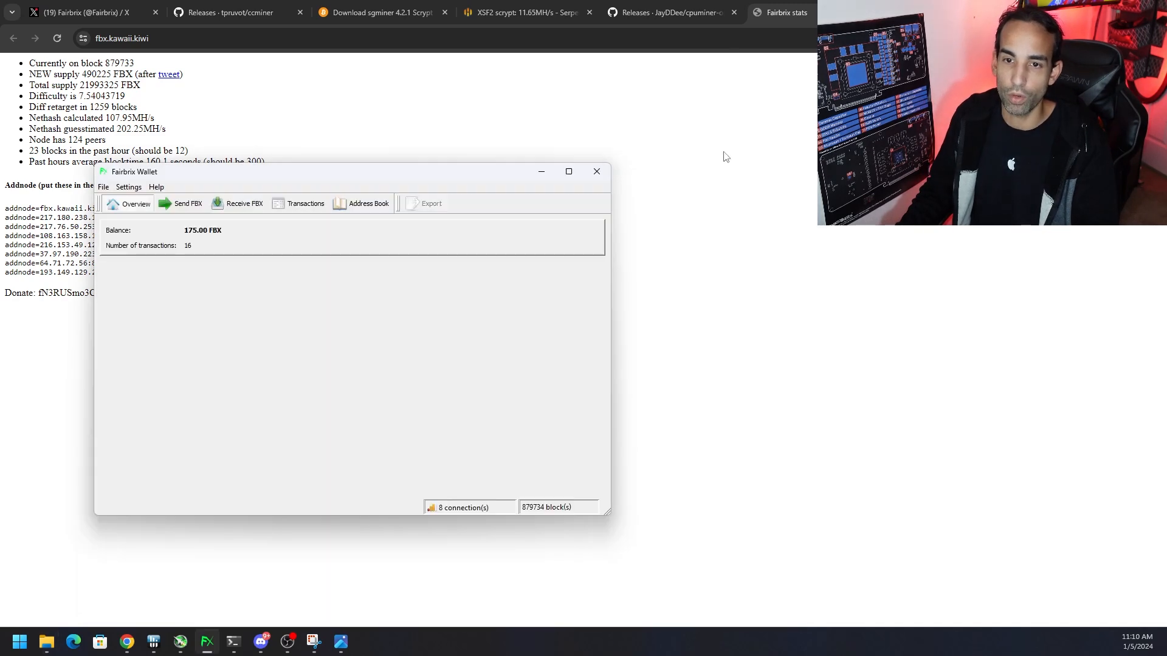
Bring up the Fairbrix Wallet over the Fairbrix X profile and check the running miner's GPU hashrate output in its console
left_click(91, 12)
mouse_move(206, 649)
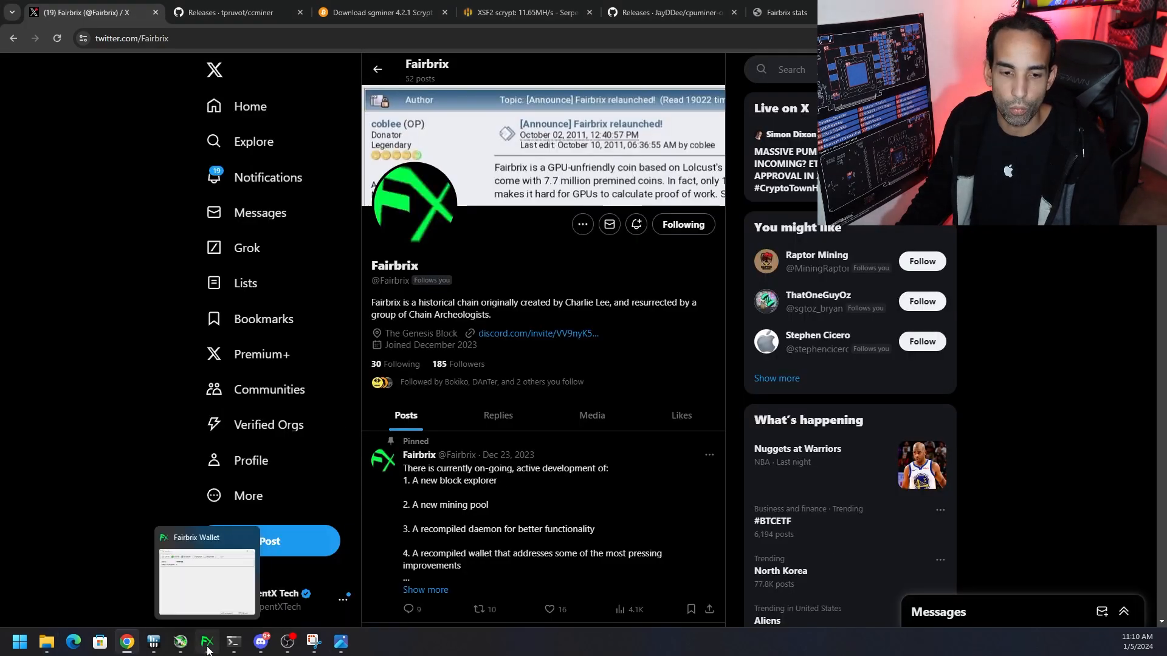
left_click_drag(206, 649, 339, 648)
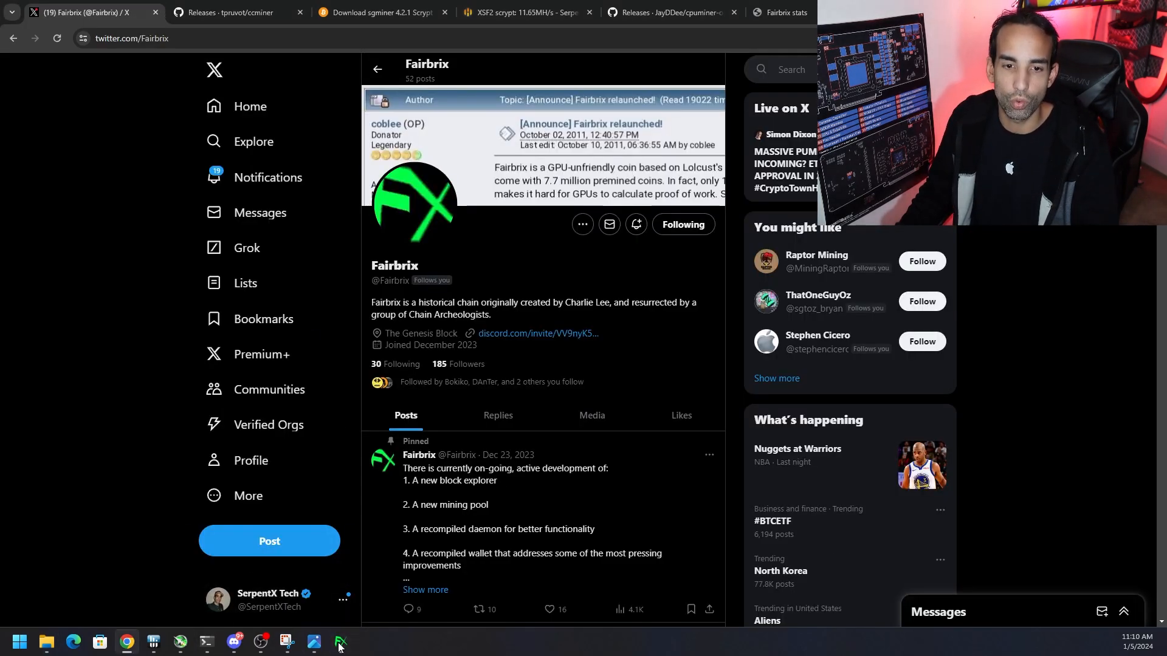
left_click(339, 646)
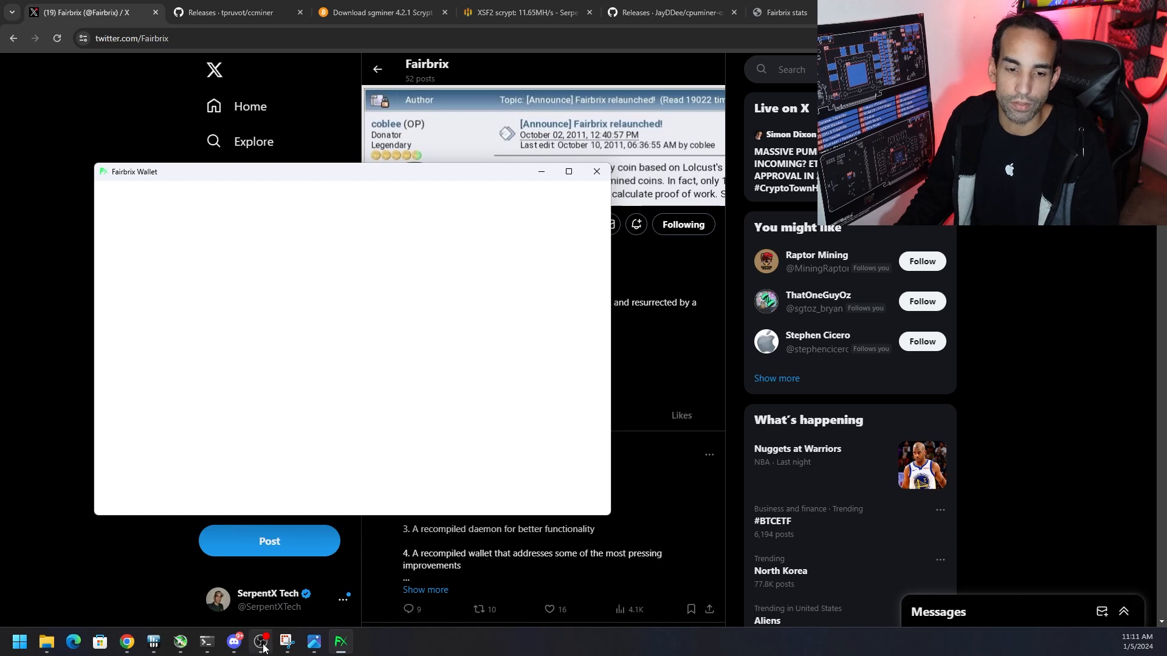
right_click(542, 176)
left_click(480, 181)
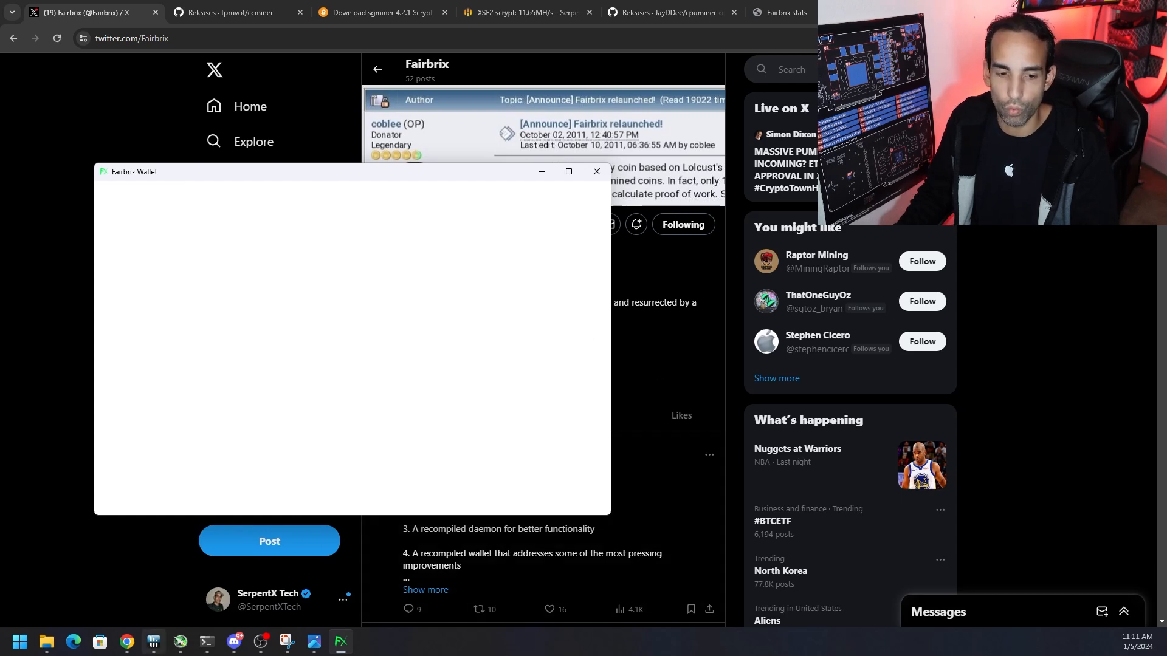
left_click(207, 653)
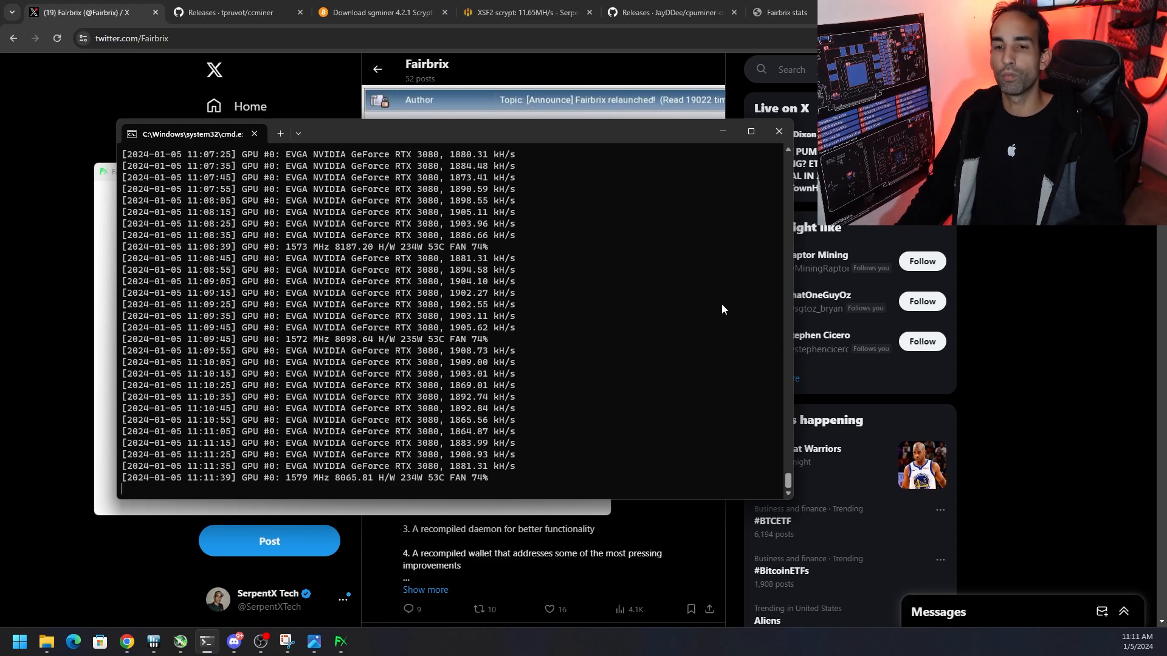
left_click(723, 132)
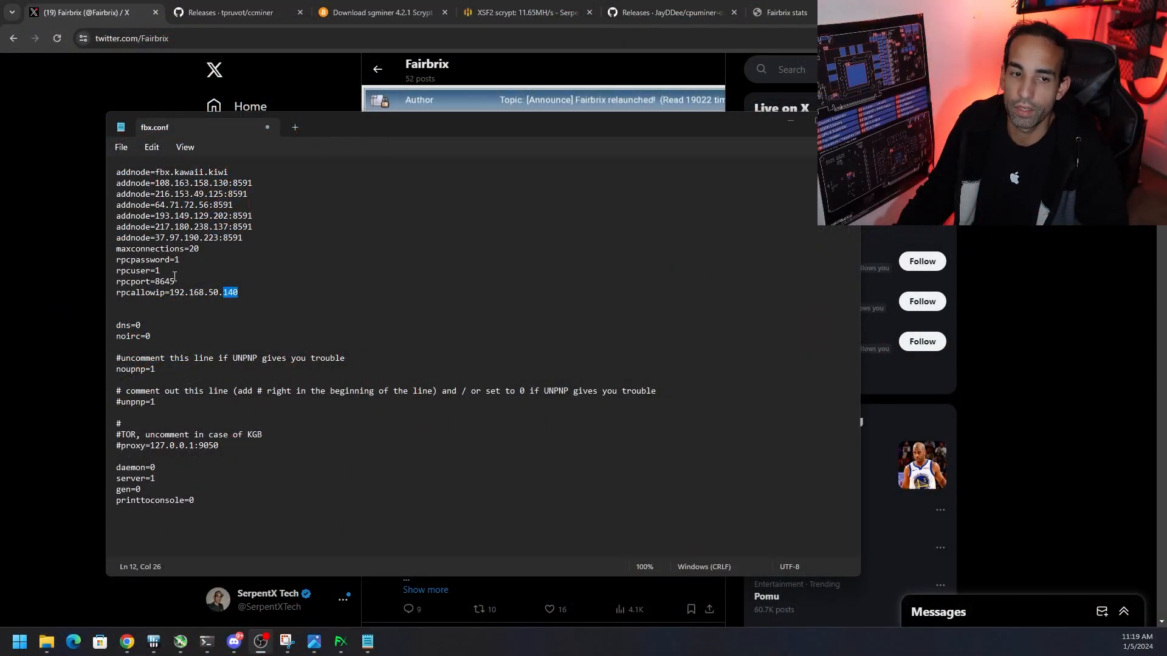
Highlight the rpcallowip line in fbx.conf and locate the XSF2 rig's matching IP address in Hive OS
triple_click(238, 293)
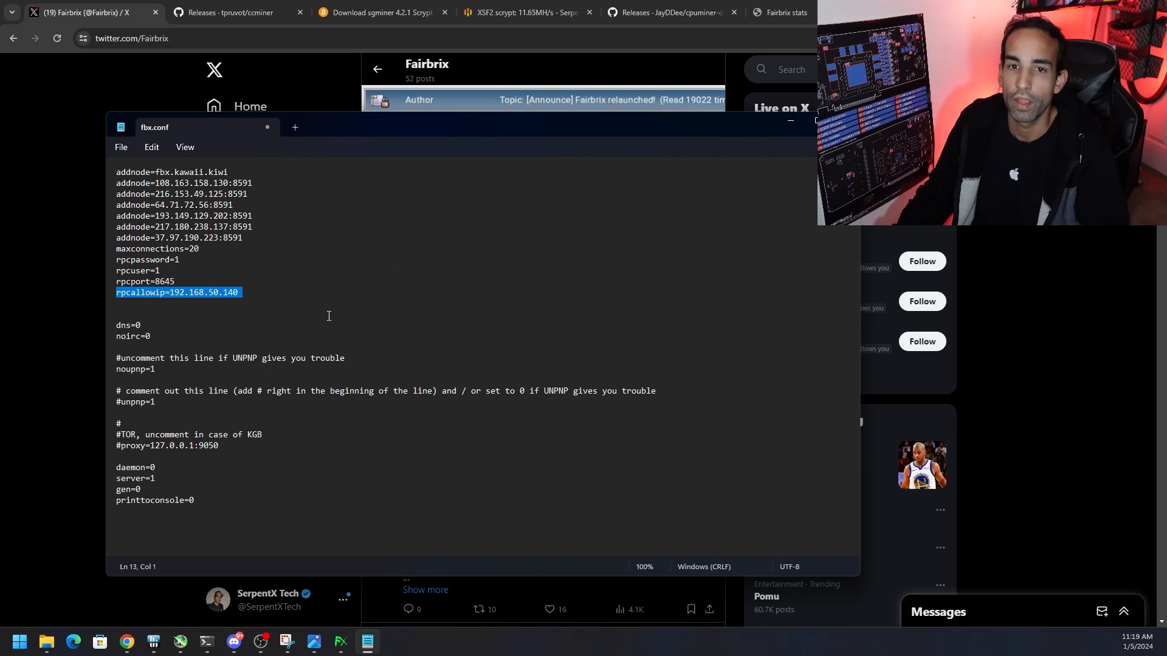
left_click(499, 12)
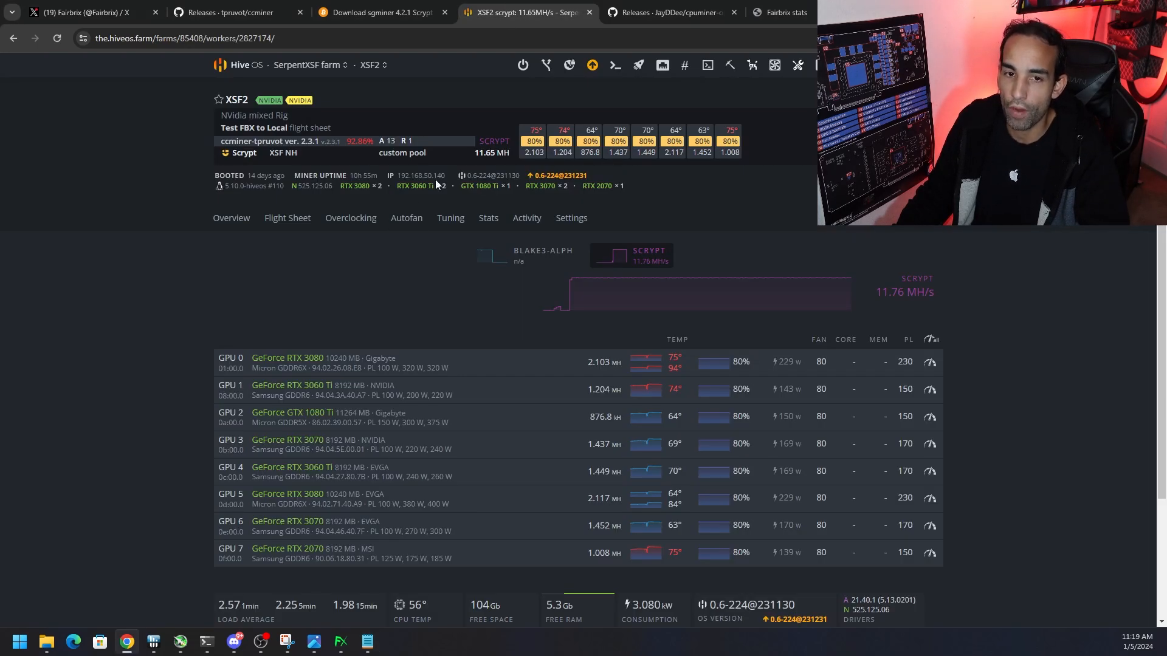
left_click_drag(445, 175, 397, 176)
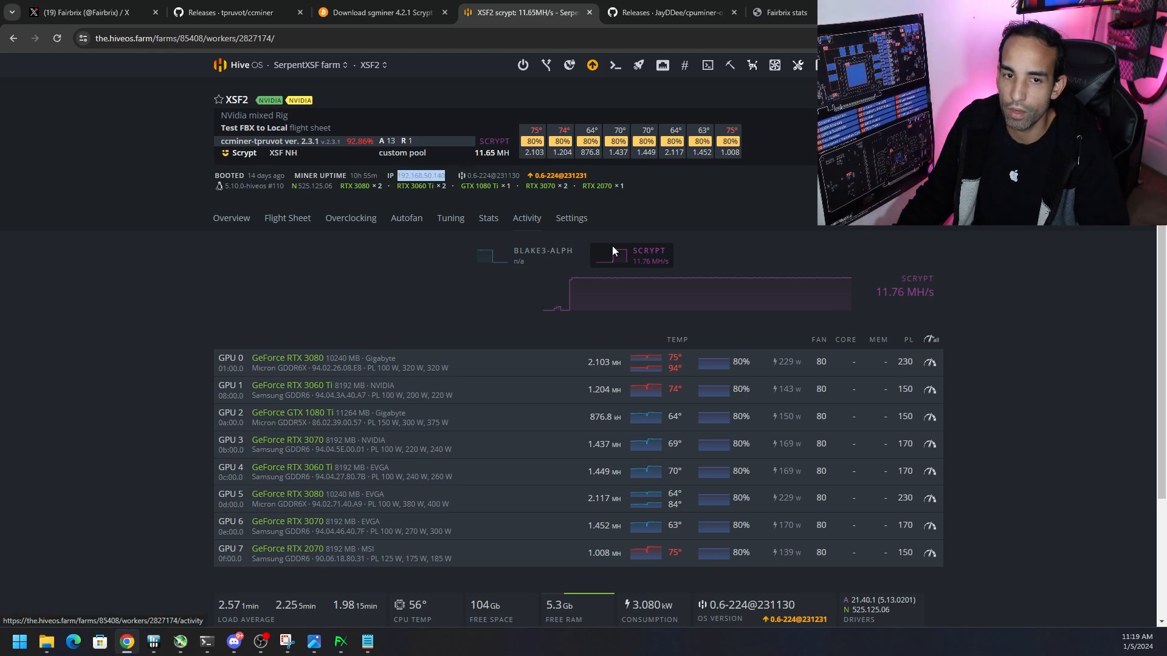
left_click(1055, 328)
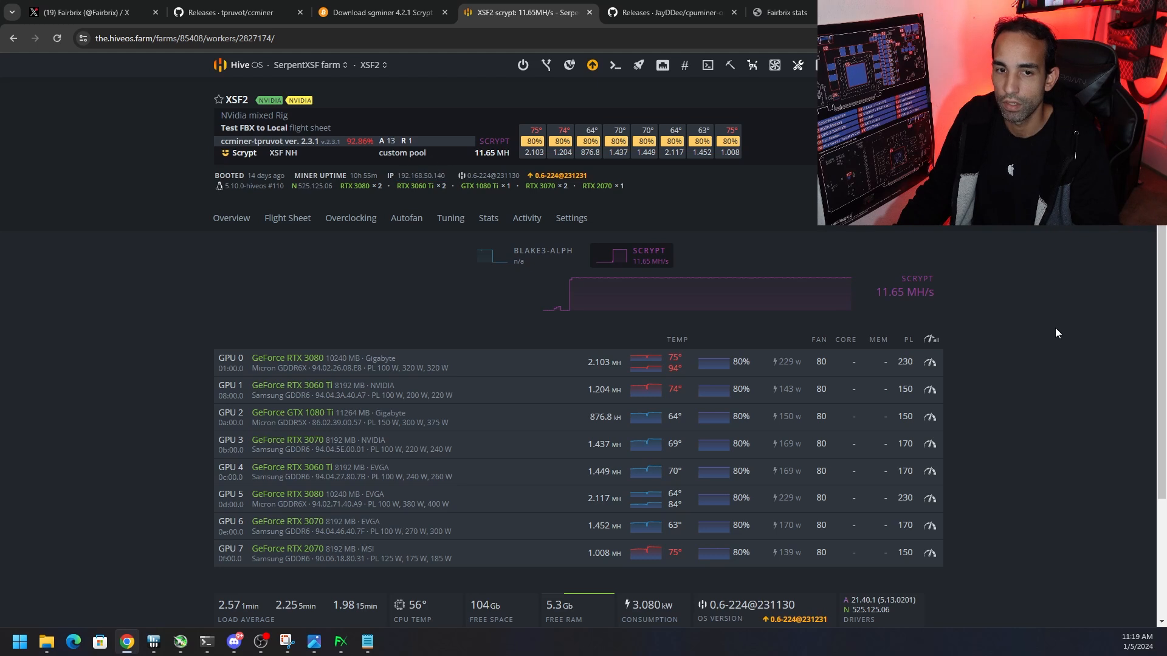
Open a Command Prompt to look up the local computer's IP address, and close it
left_click(3, 649)
type("cmd")
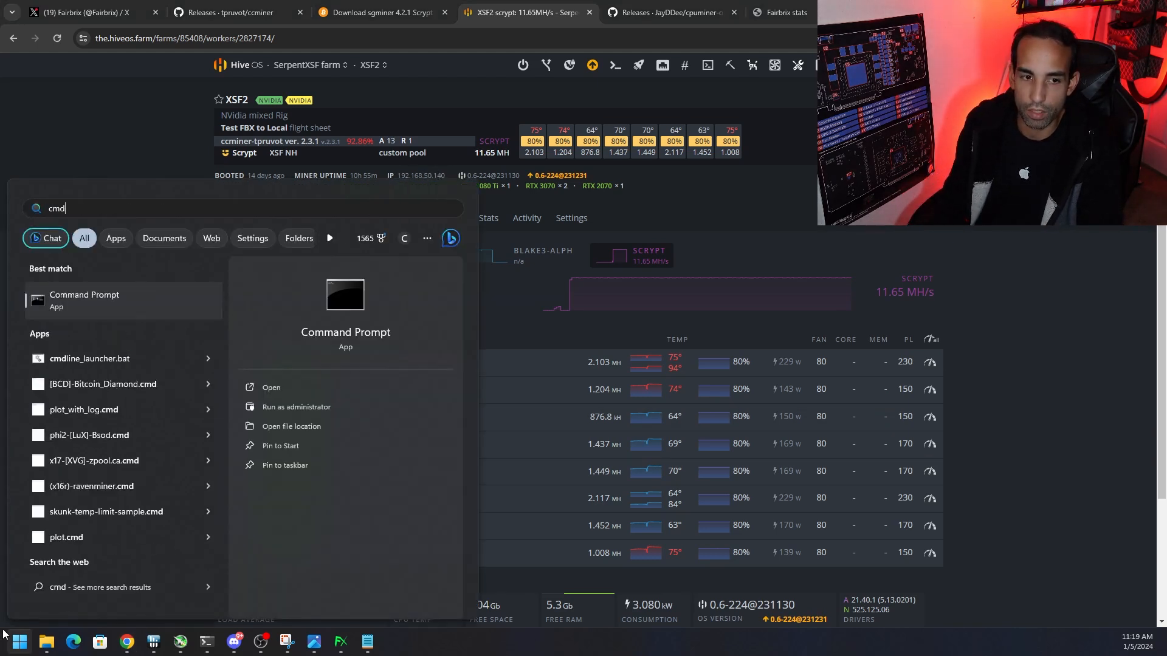
key("Return")
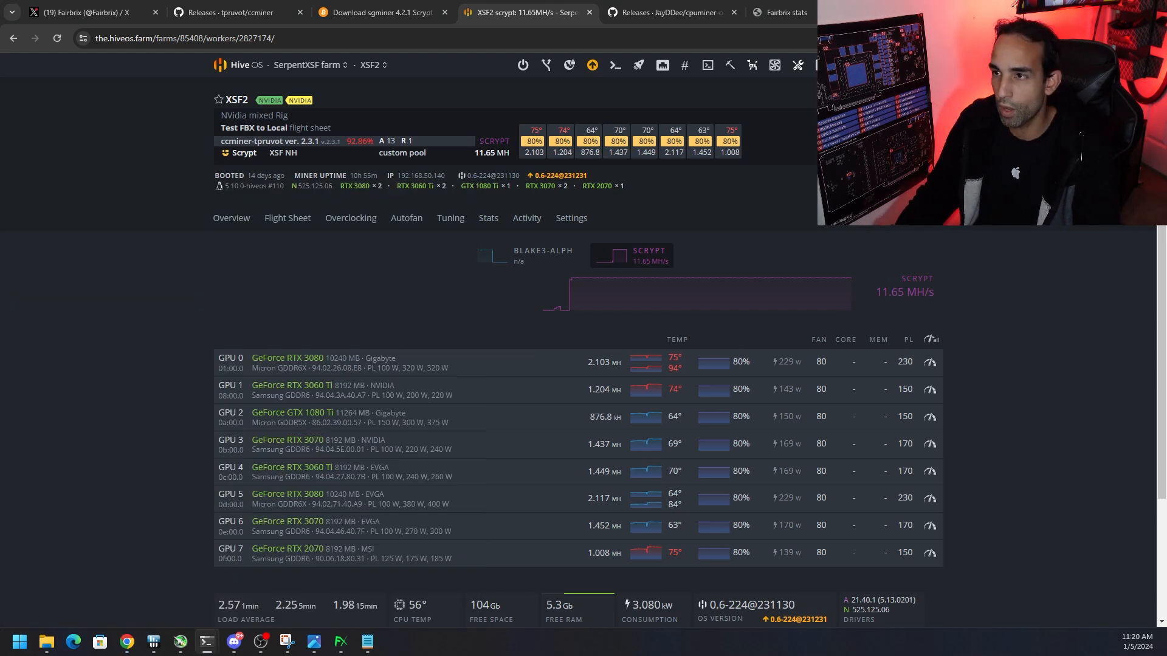
type("ip")
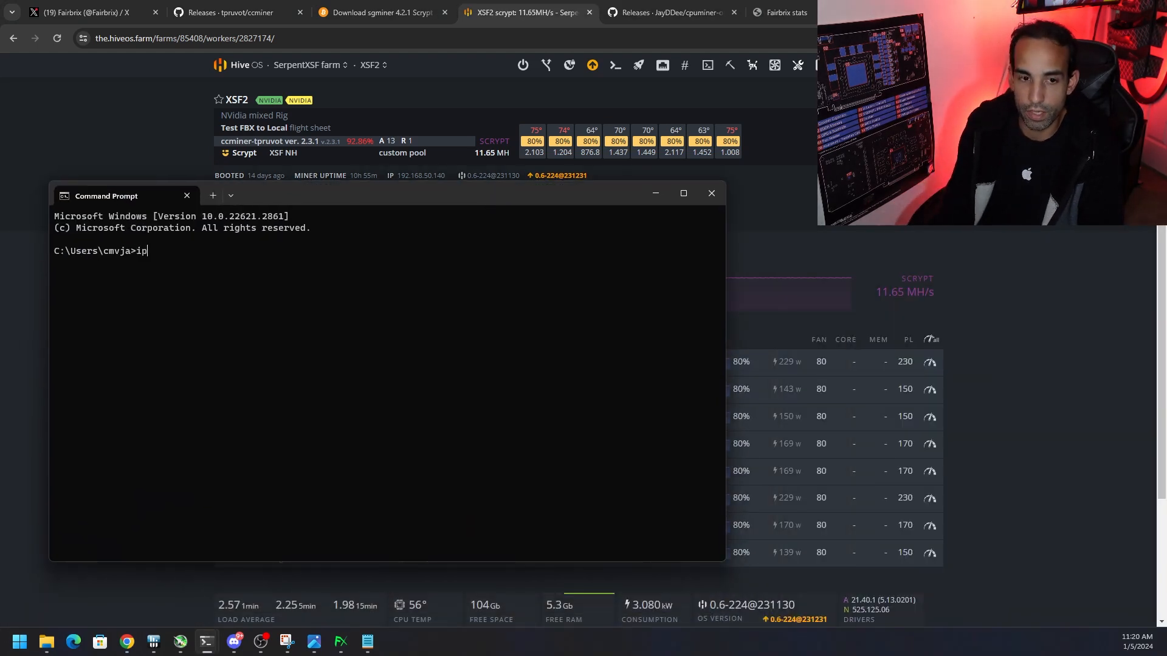
left_click(710, 193)
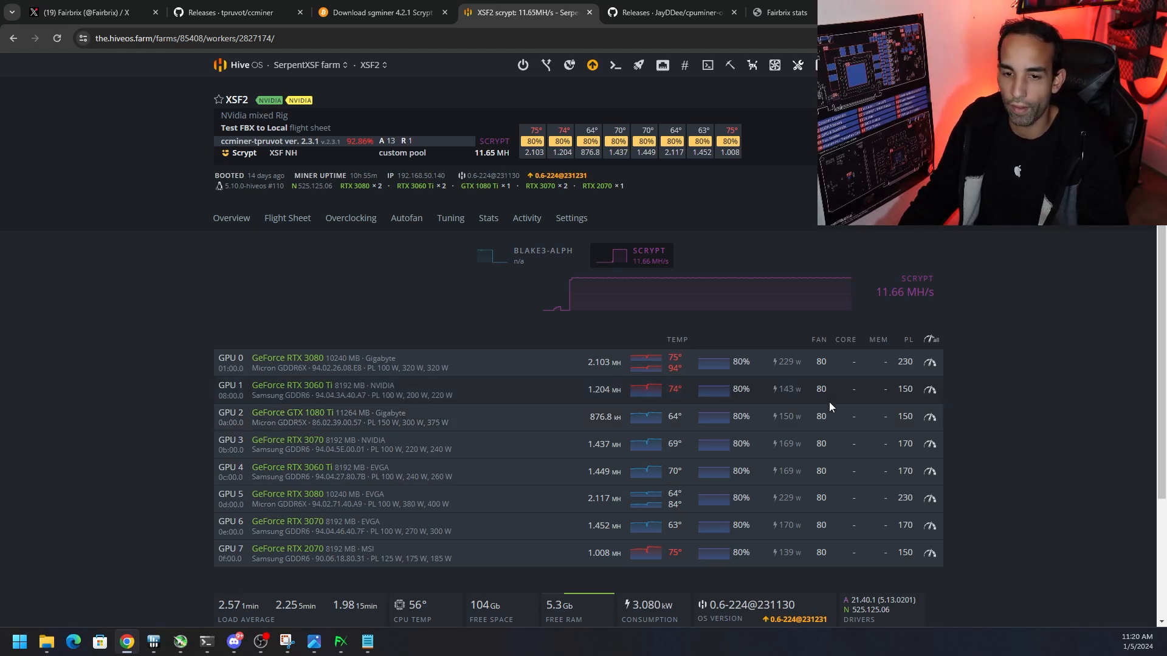
Switch back to fbx.conf in Notepad, highlight the rpcallowip IP address, and bring up the Fairbrix Wallet window
left_click(369, 650)
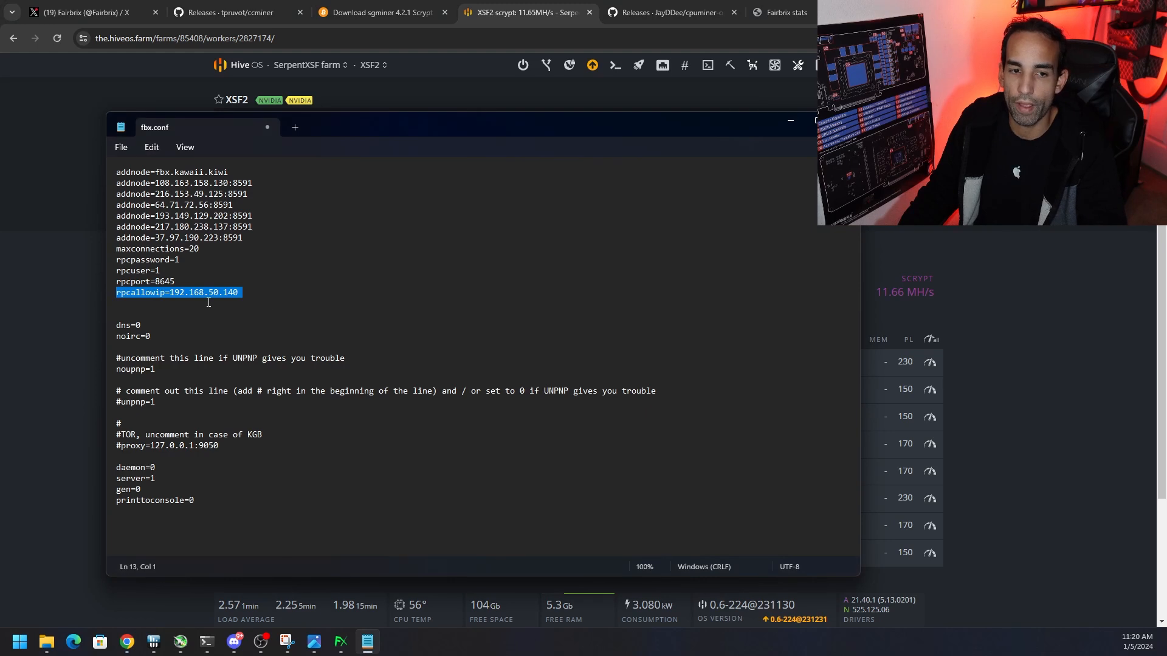
left_click_drag(242, 293, 169, 294)
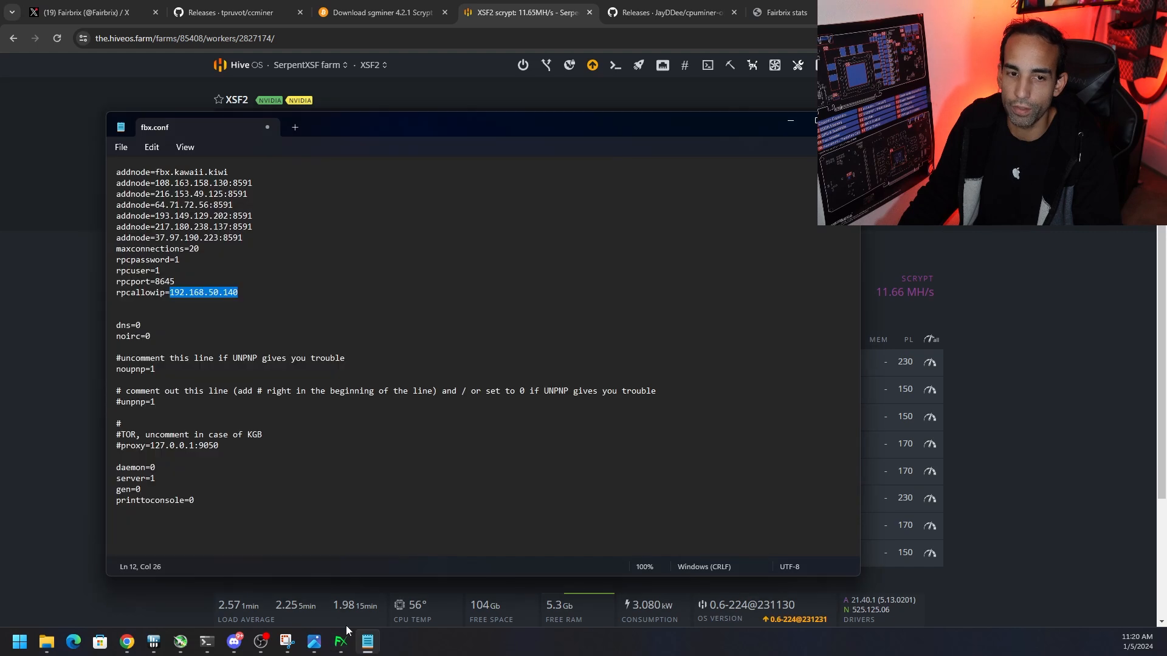
left_click(336, 653)
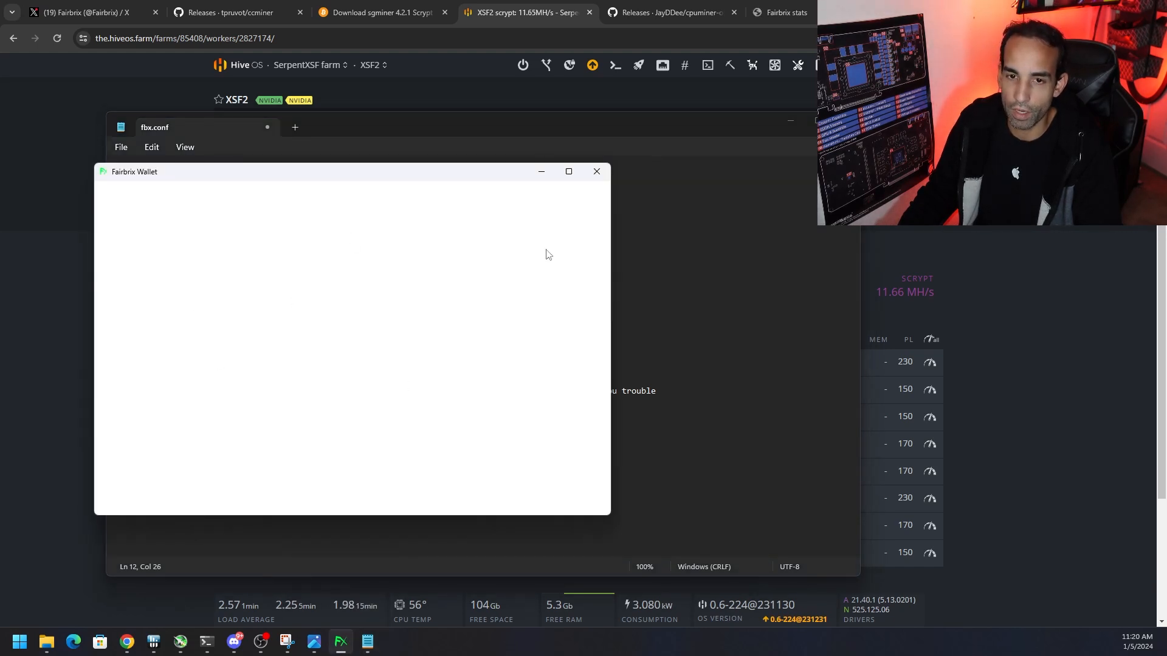
Open the Hit a Block.png screenshot and examine the accepted share line and the wallet's balance and transaction count
left_click(320, 645)
scroll(570, 437, "up", 5)
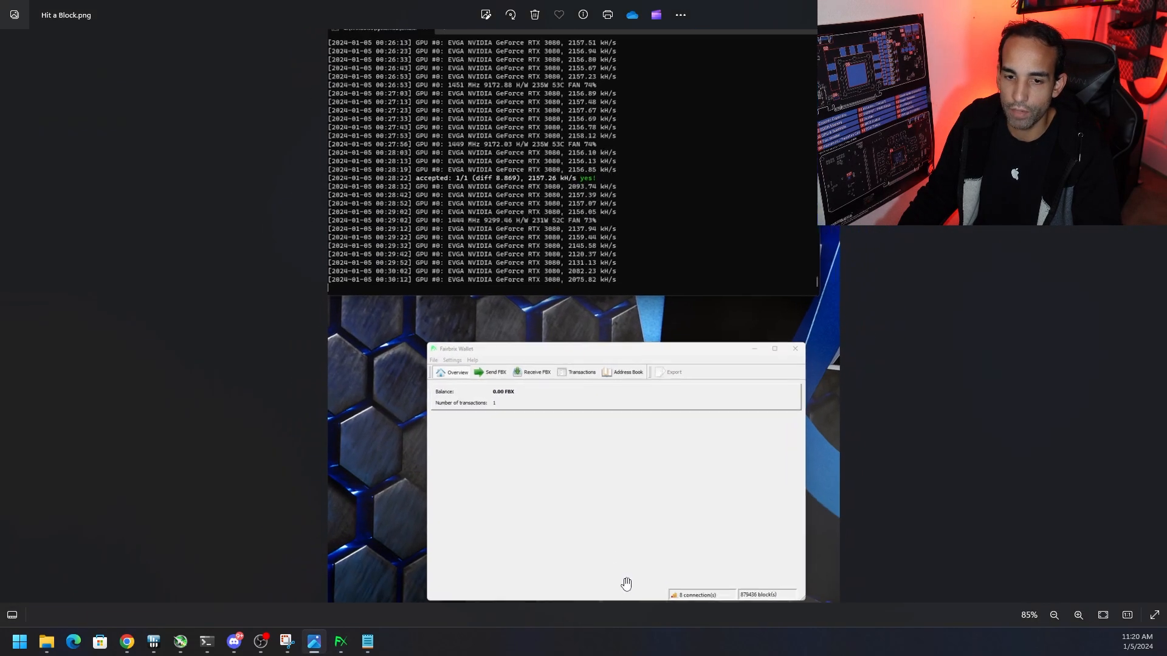
scroll(587, 521, "down", 4)
scroll(300, 214, "up", 4)
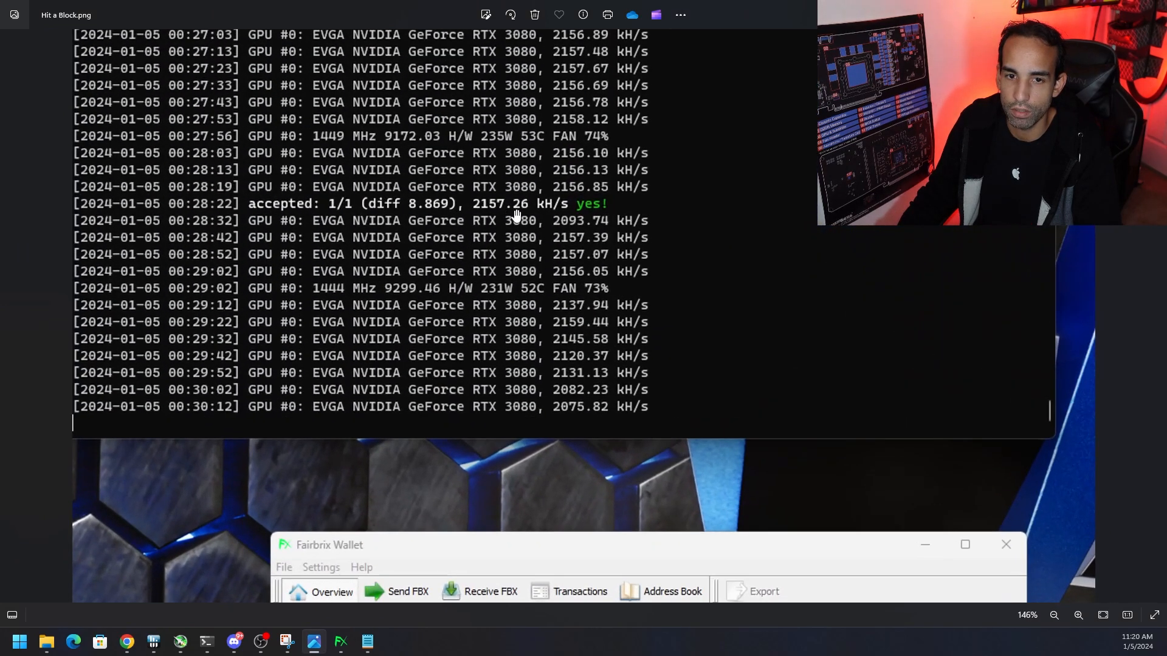
scroll(661, 457, "down", 4)
scroll(604, 555, "up", 4)
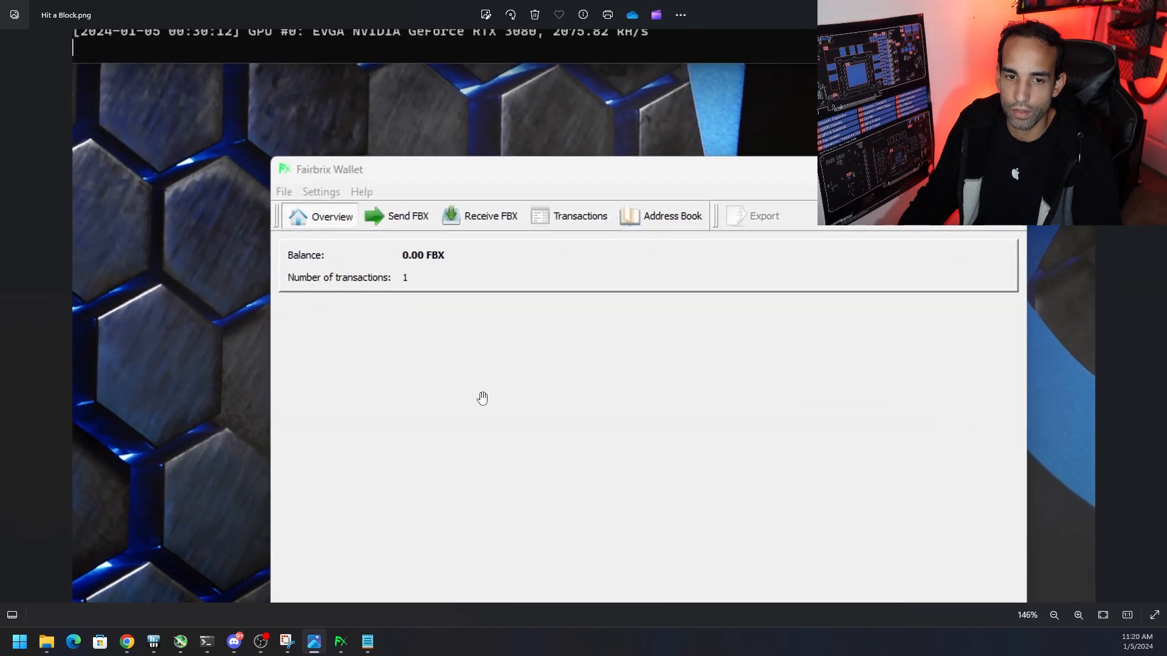
left_click_drag(482, 397, 453, 261)
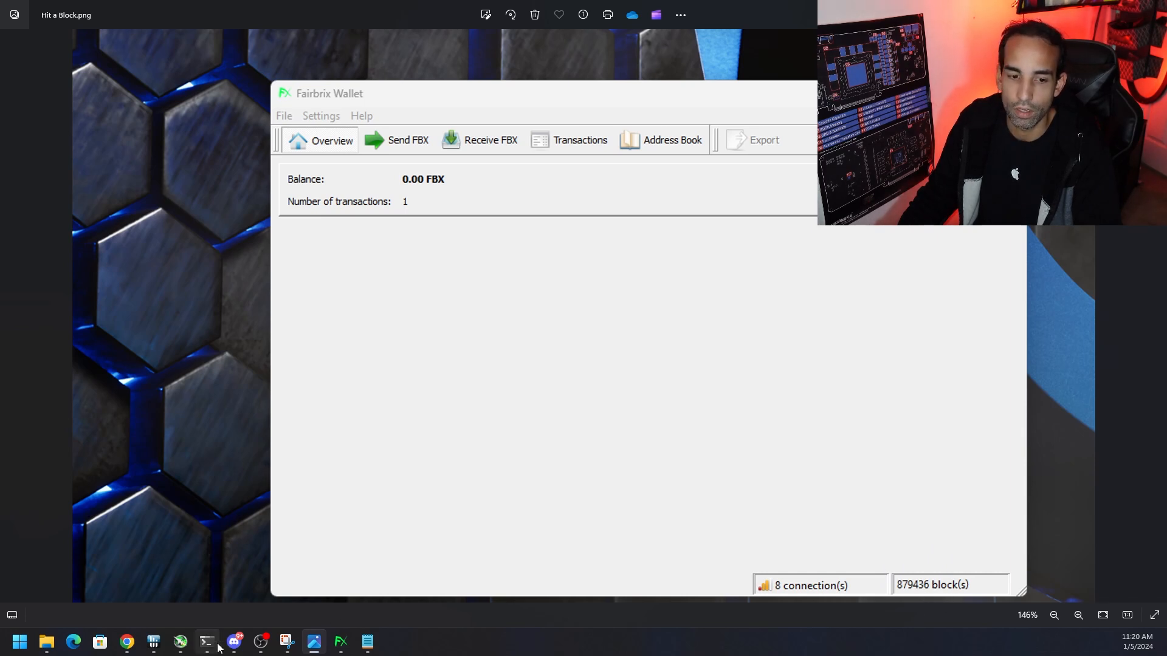
Open the Fairbrix stats page in Chrome and highlight the current block and calculated nethash lines
mouse_move(131, 649)
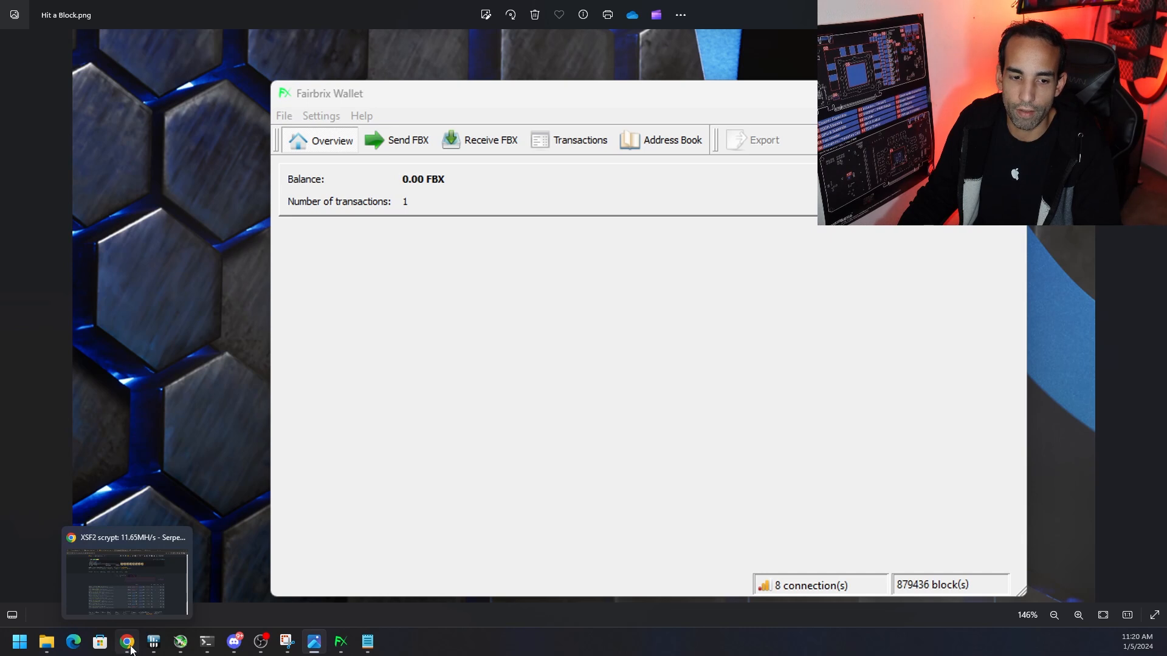
left_click(132, 576)
left_click(791, 4)
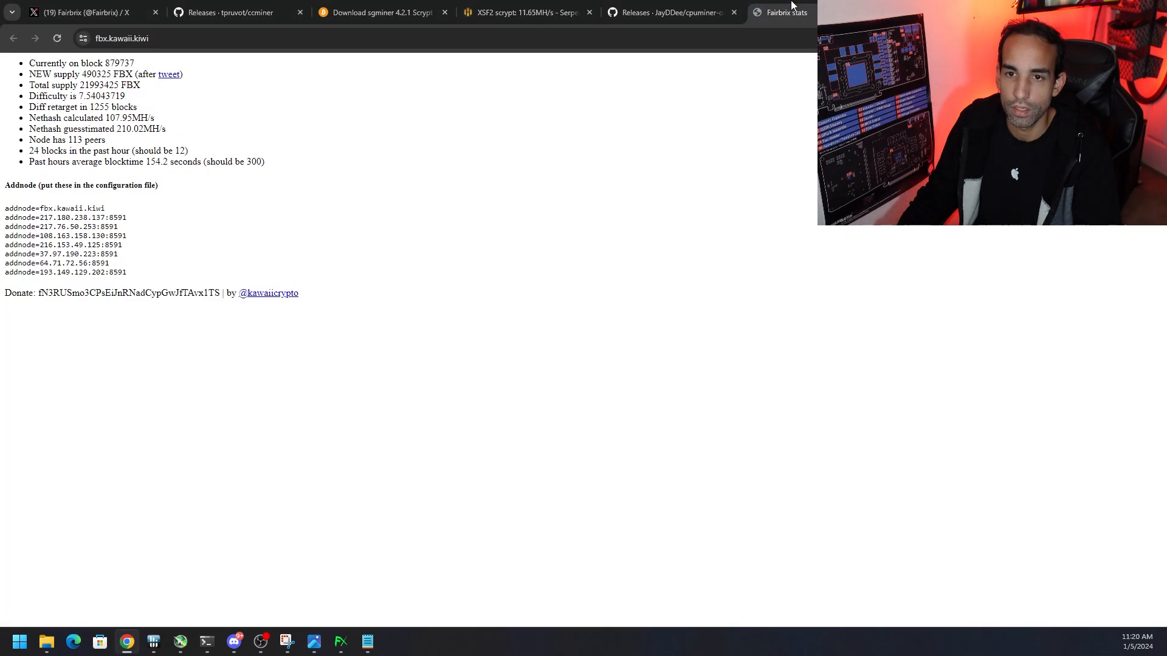
left_click_drag(144, 64, 36, 63)
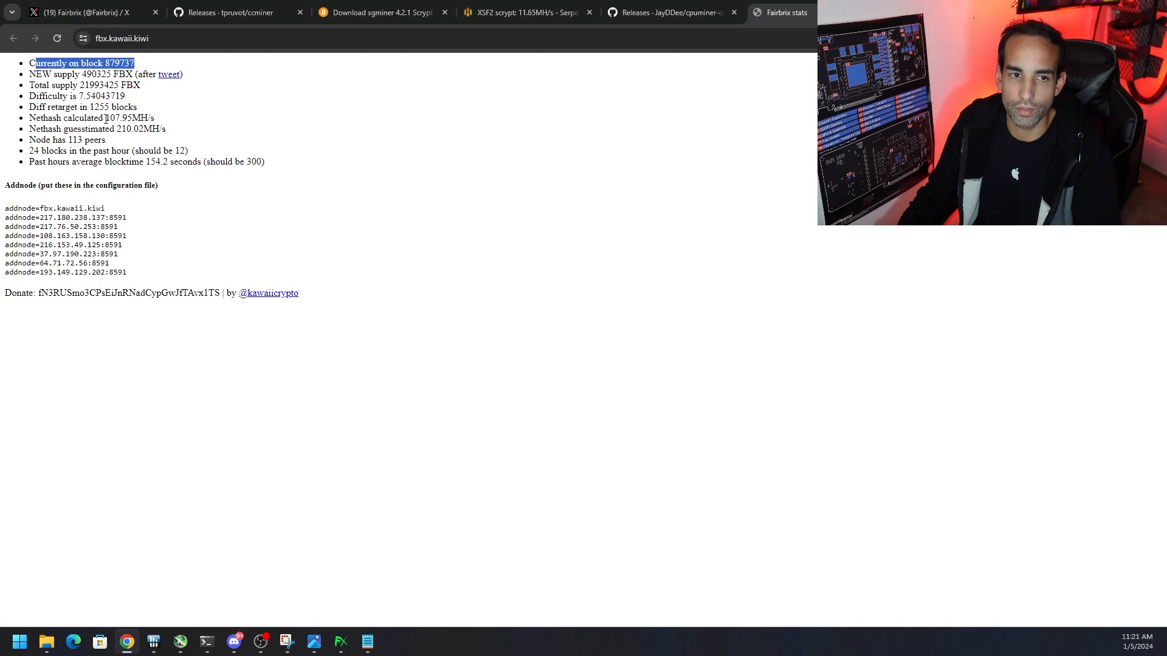
left_click_drag(155, 119, 87, 119)
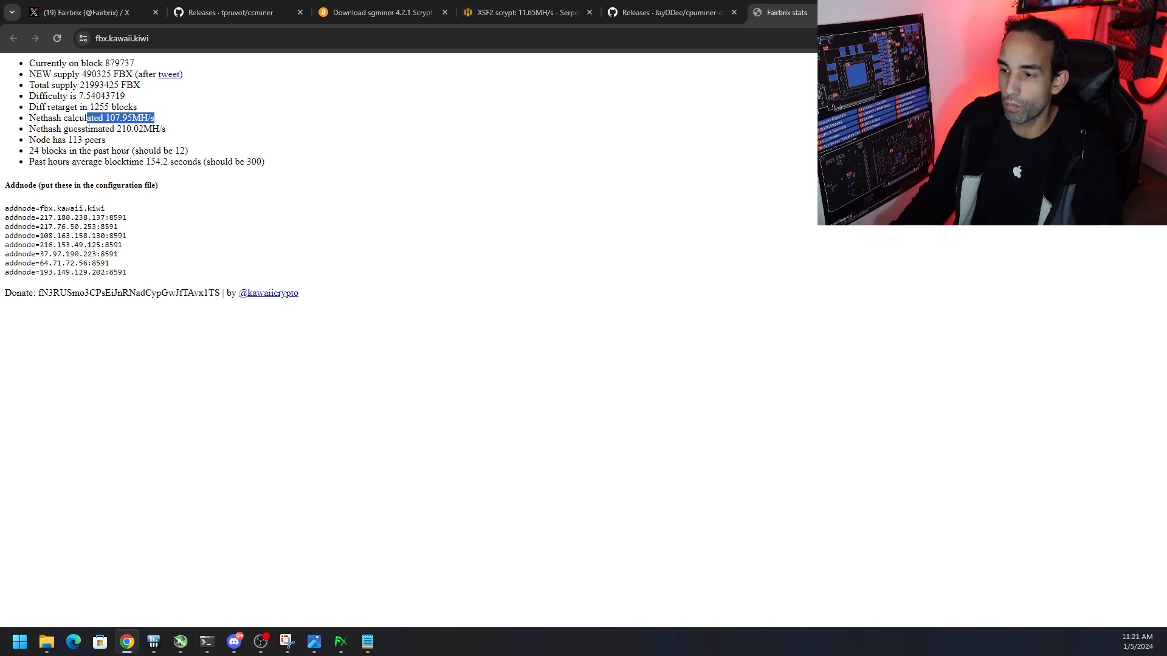
Check the GPU hashrate in the miner terminal, review the Hit a Block.png screenshot in full again, and close it
left_click(207, 641)
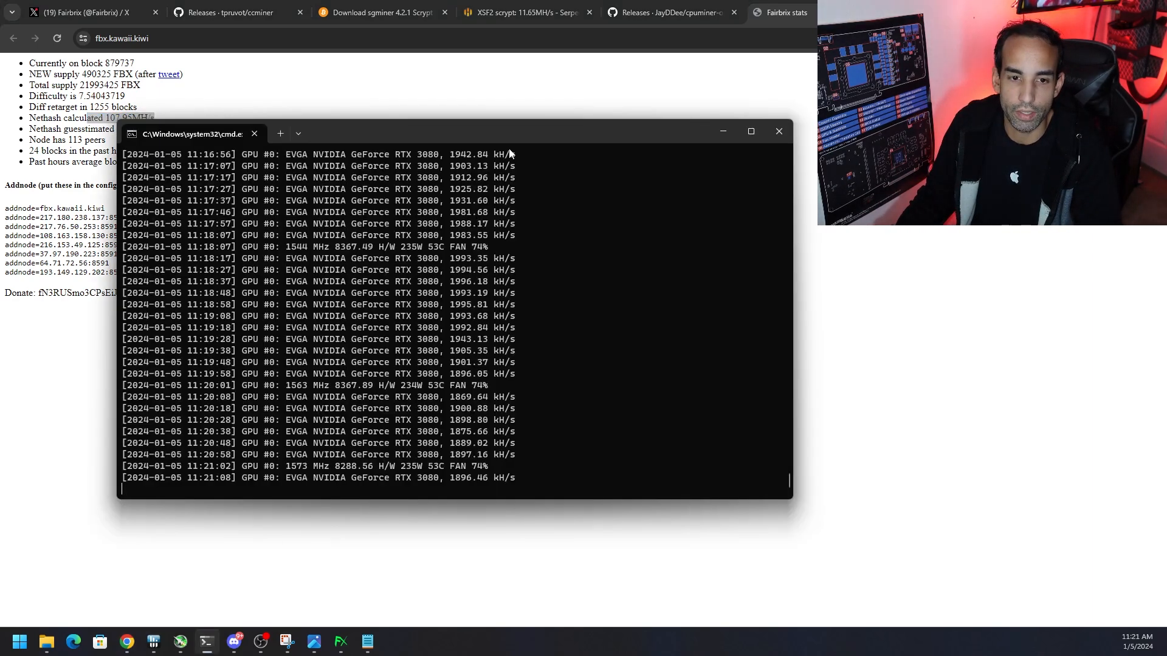
left_click(314, 642)
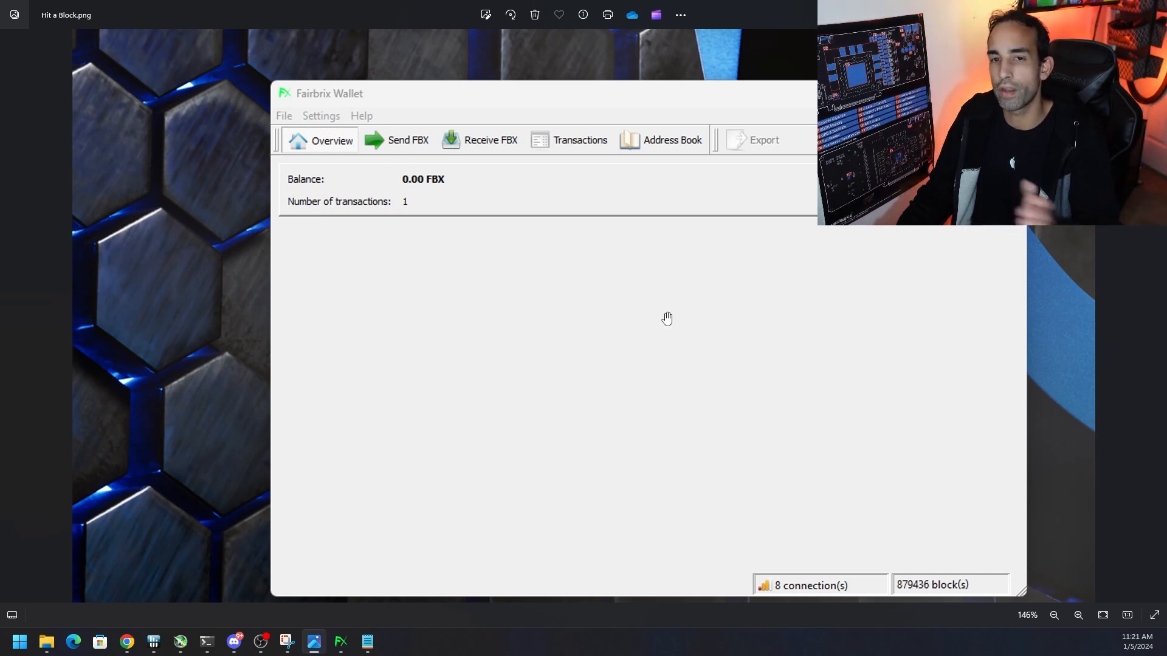
scroll(667, 322, "down", 5)
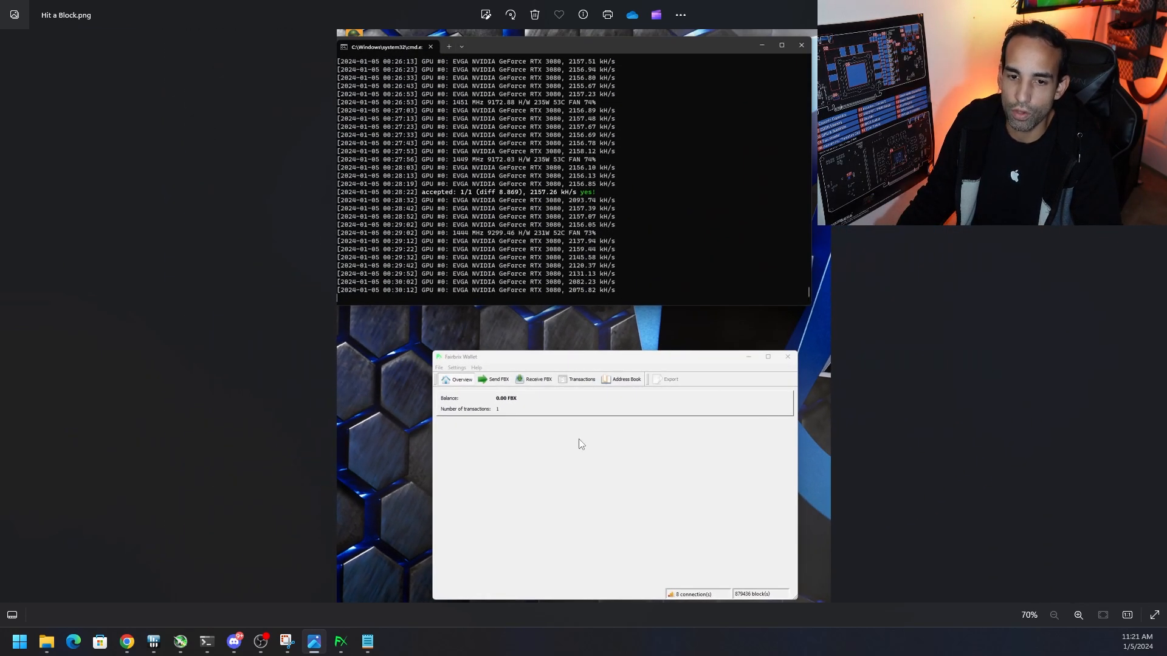
left_click(1097, 9)
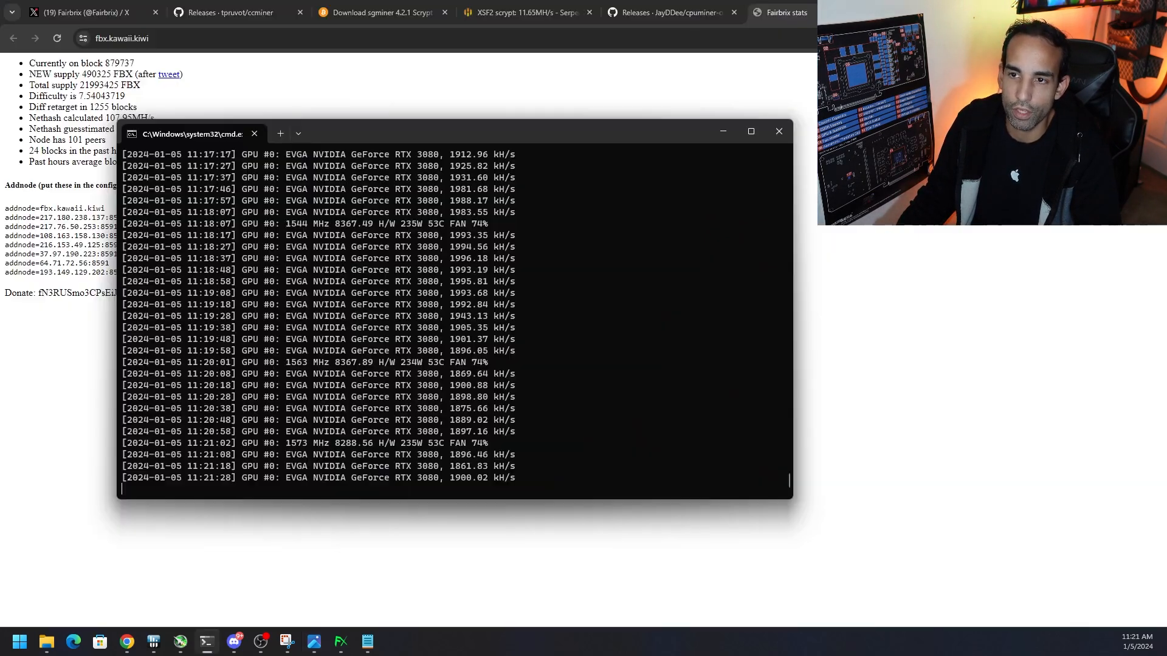
Return to fbx.conf in Notepad and highlight the whole rpcallowip line
left_click(367, 641)
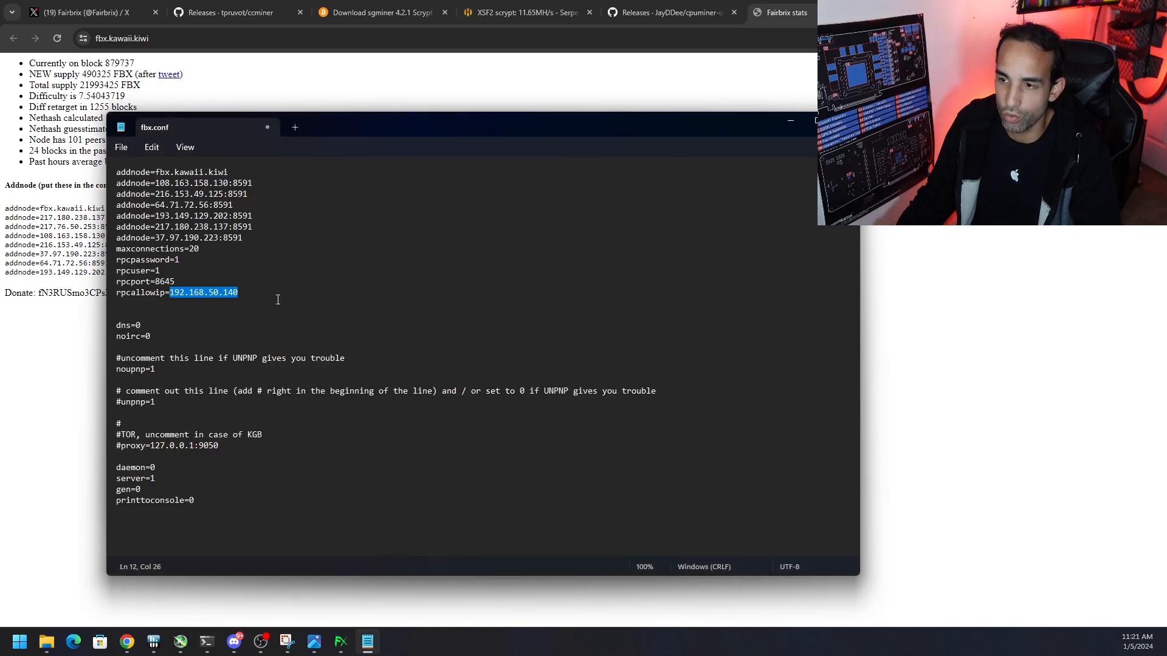
left_click(255, 293)
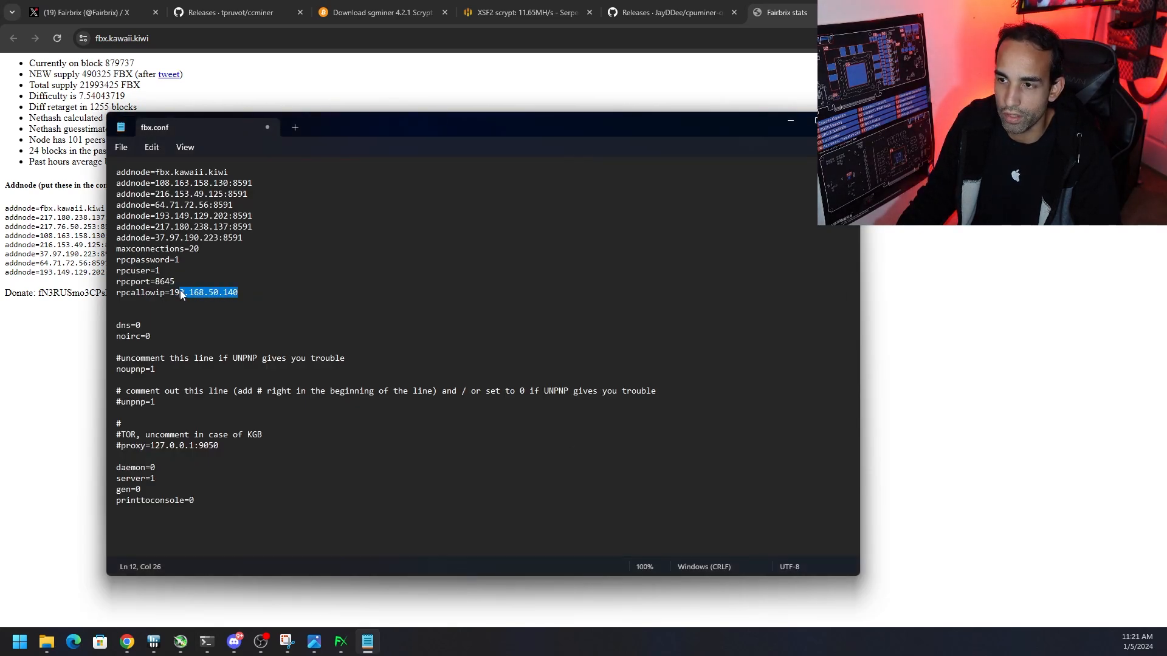
left_click(254, 293)
left_click_drag(254, 292, 118, 298)
key("ctrl+c")
left_click(265, 294)
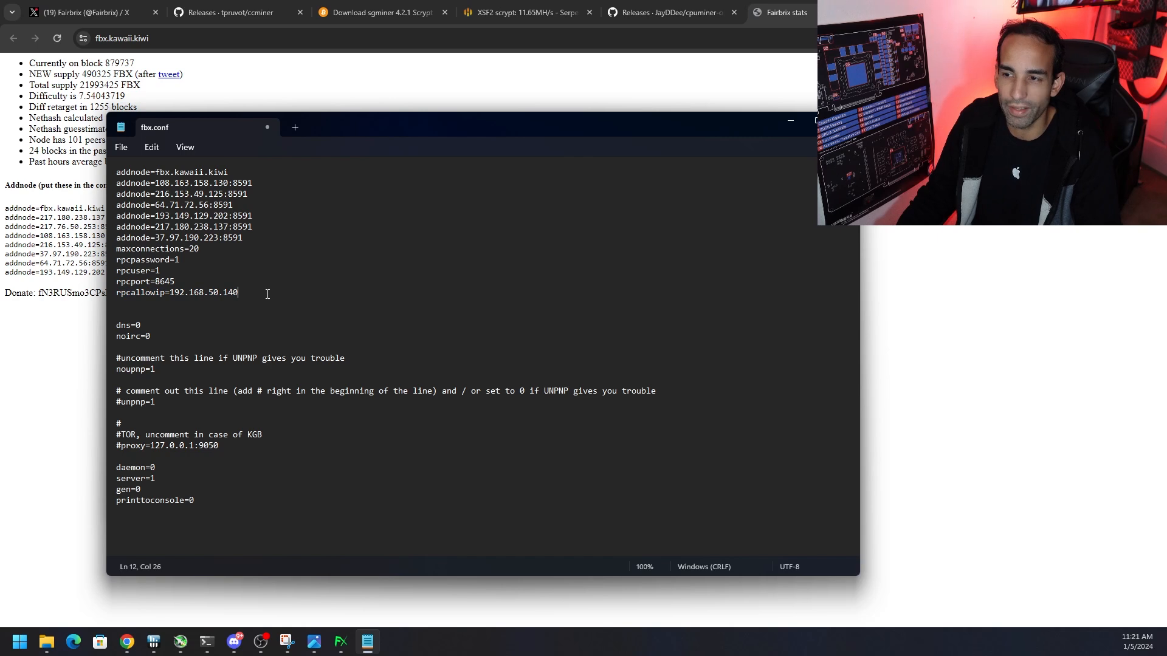
Try adding a comma and two duplicate rpcallowip=192.168.50.140 lines in fbx.conf, and remove the additions
type(",")
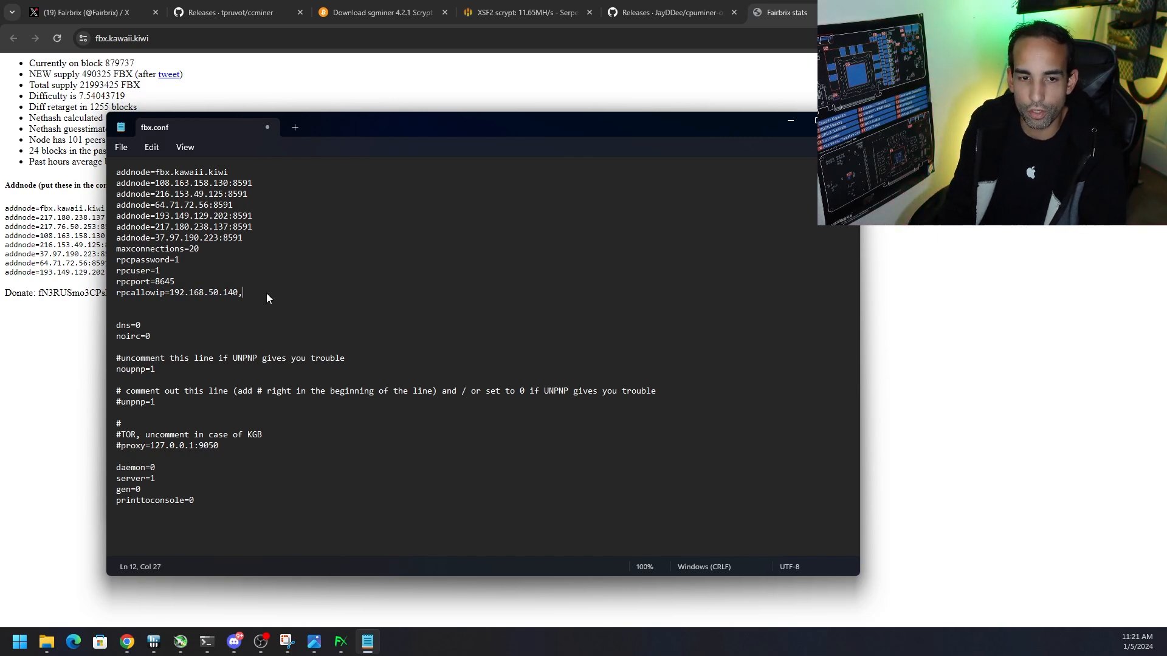
key("BackSpace")
key("Return")
left_click(267, 293)
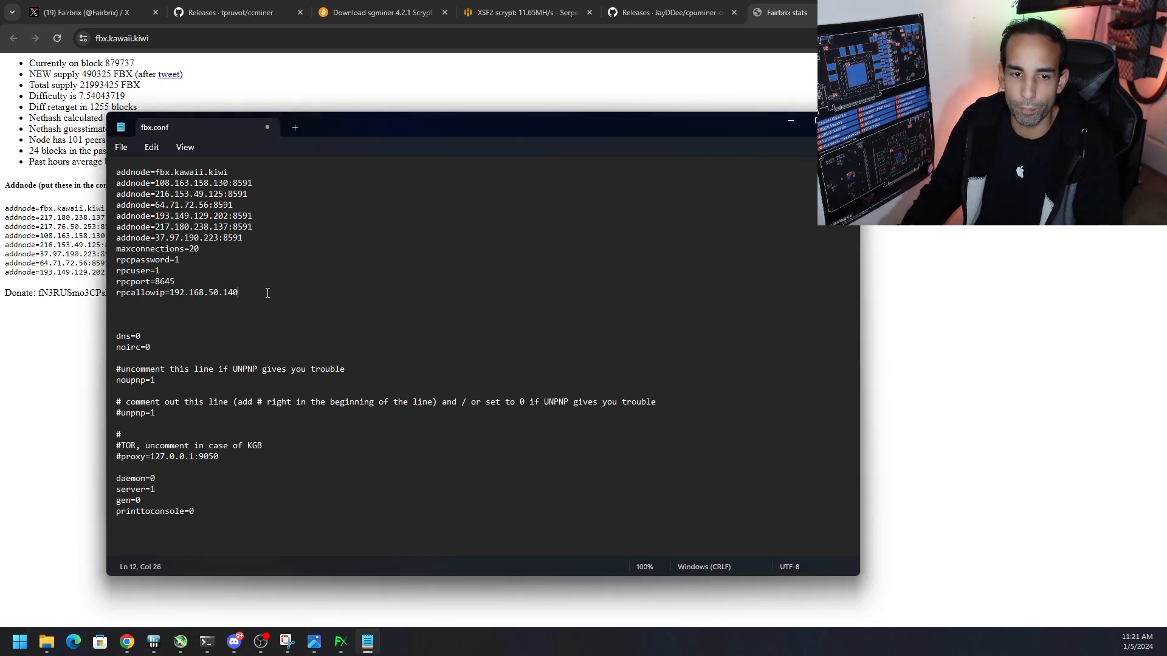
double_click(212, 294)
left_click(197, 304)
key("ctrl+v")
key("ctrl+v")
left_click_drag(242, 314, 117, 304)
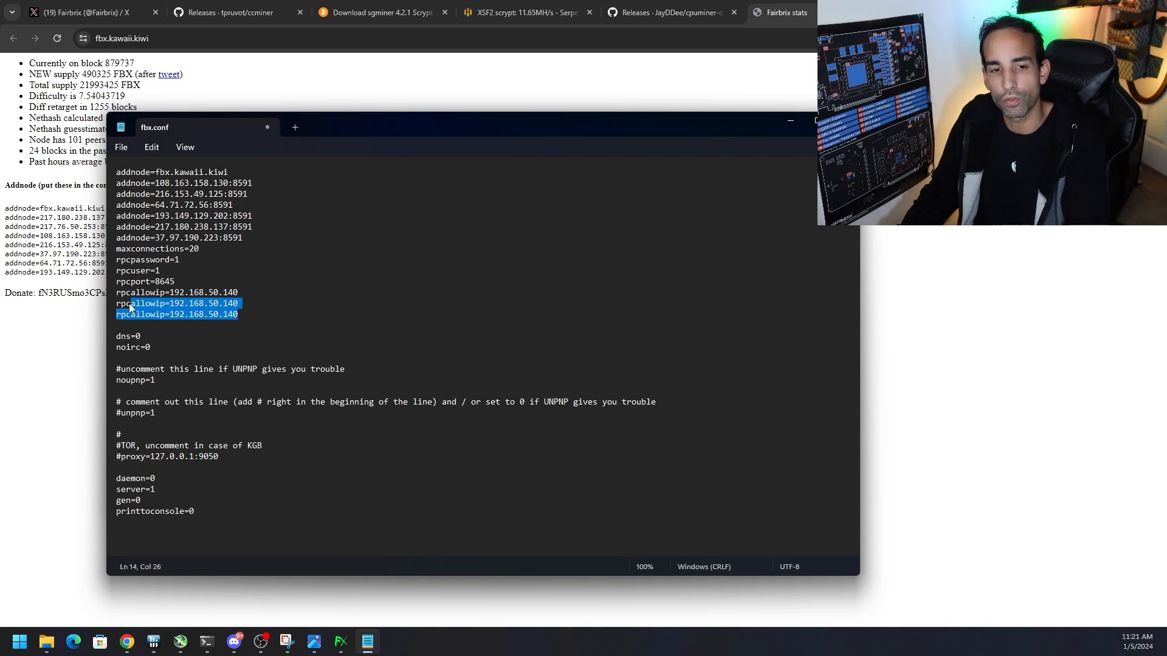
key("BackSpace")
key("BackSpace")
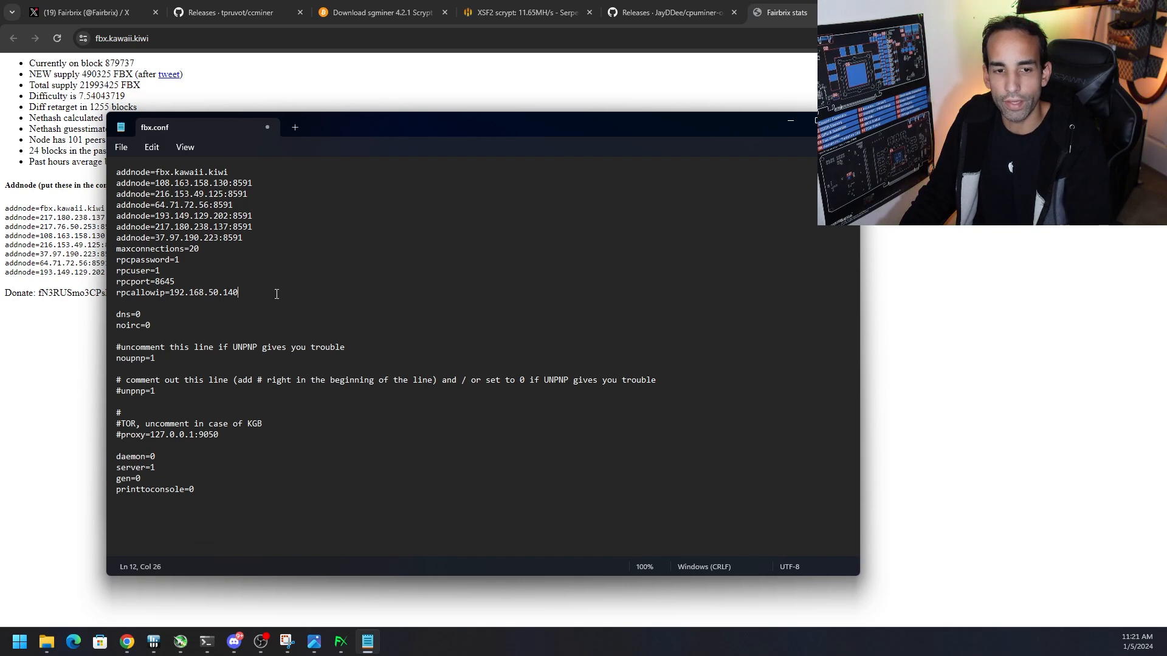
Look up the file commands for fbx.conf, and locate the Exit command in the Fairbrix Wallet without running it
left_click(121, 147)
left_click(121, 149)
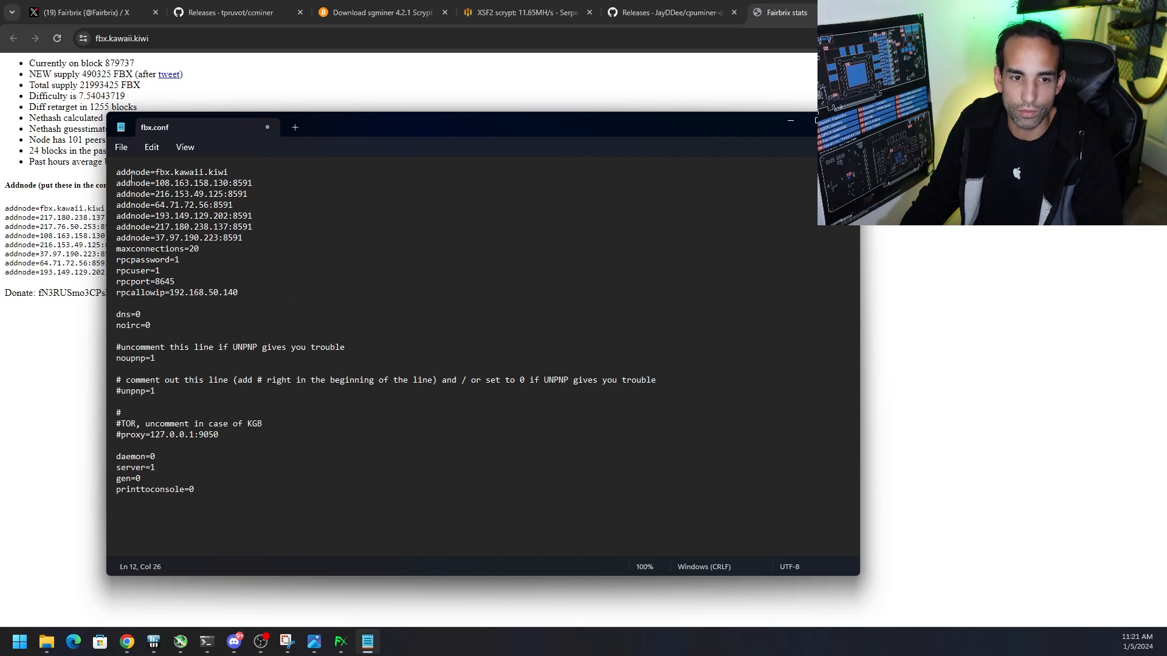
left_click(120, 152)
left_click(368, 641)
left_click(340, 643)
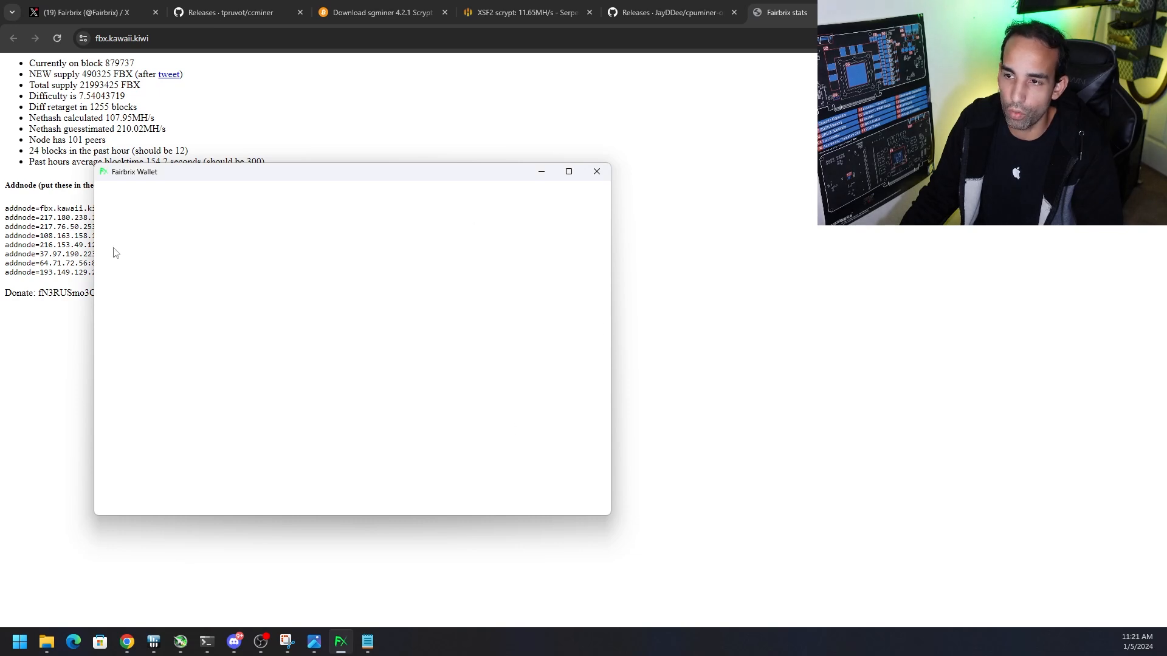
left_click(107, 190)
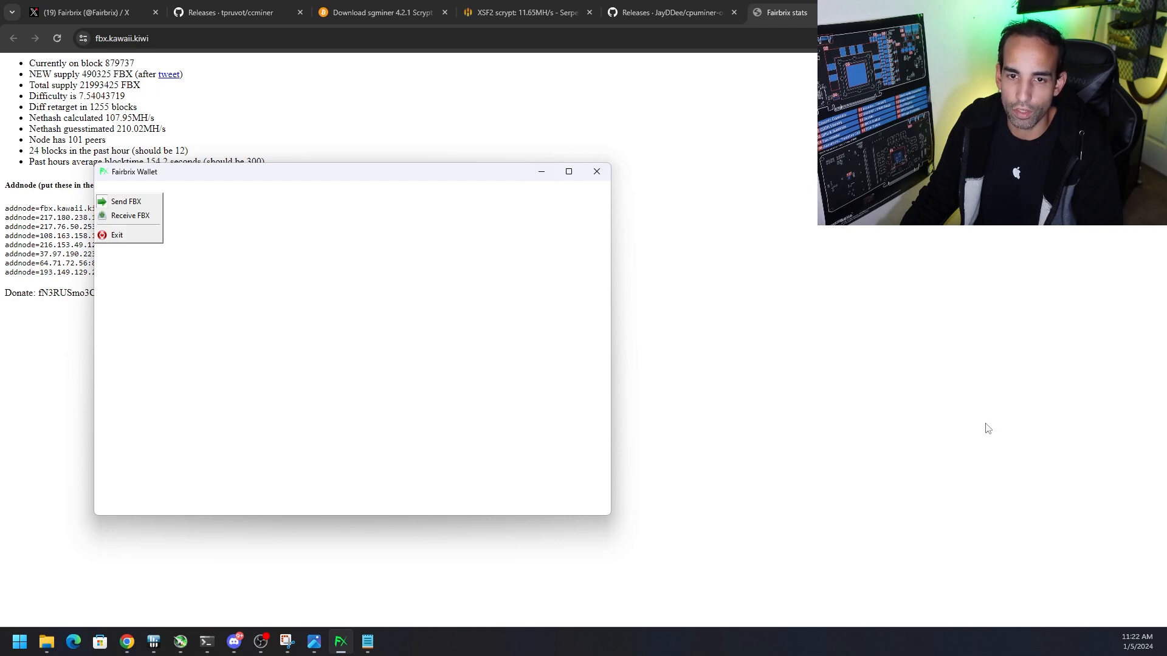
left_click(769, 406)
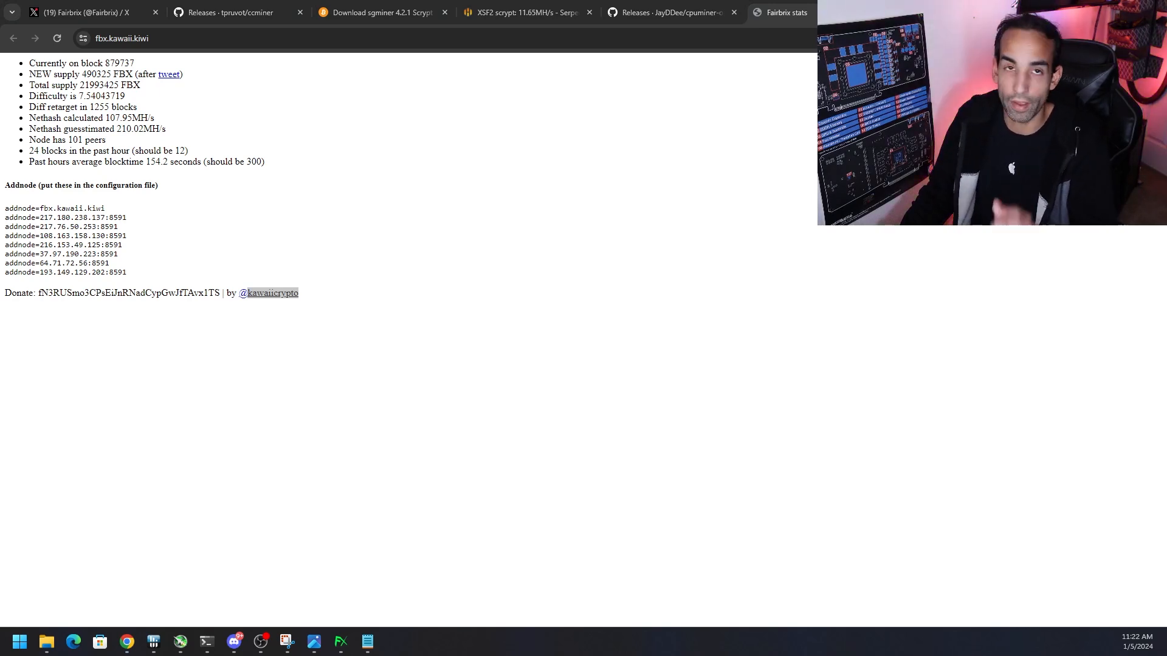
left_click(743, 415)
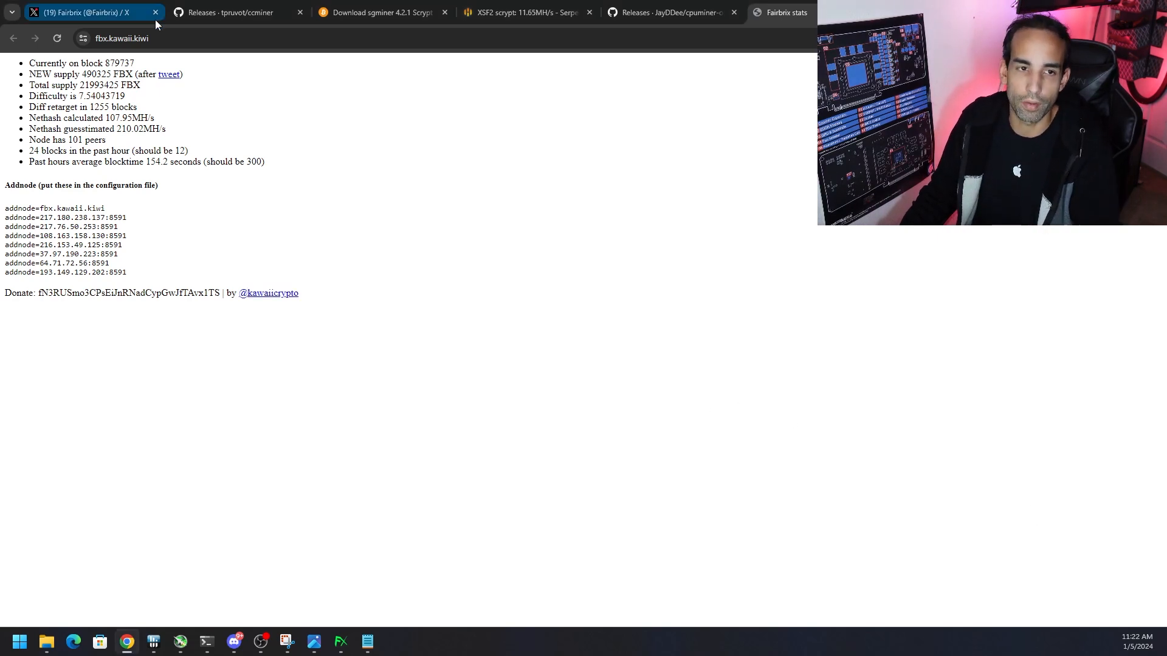
Review the mining tutorial in Discord and the ccminer, sgminer 4.2.1 and cpuminer-opt download pages in Chrome
left_click(234, 642)
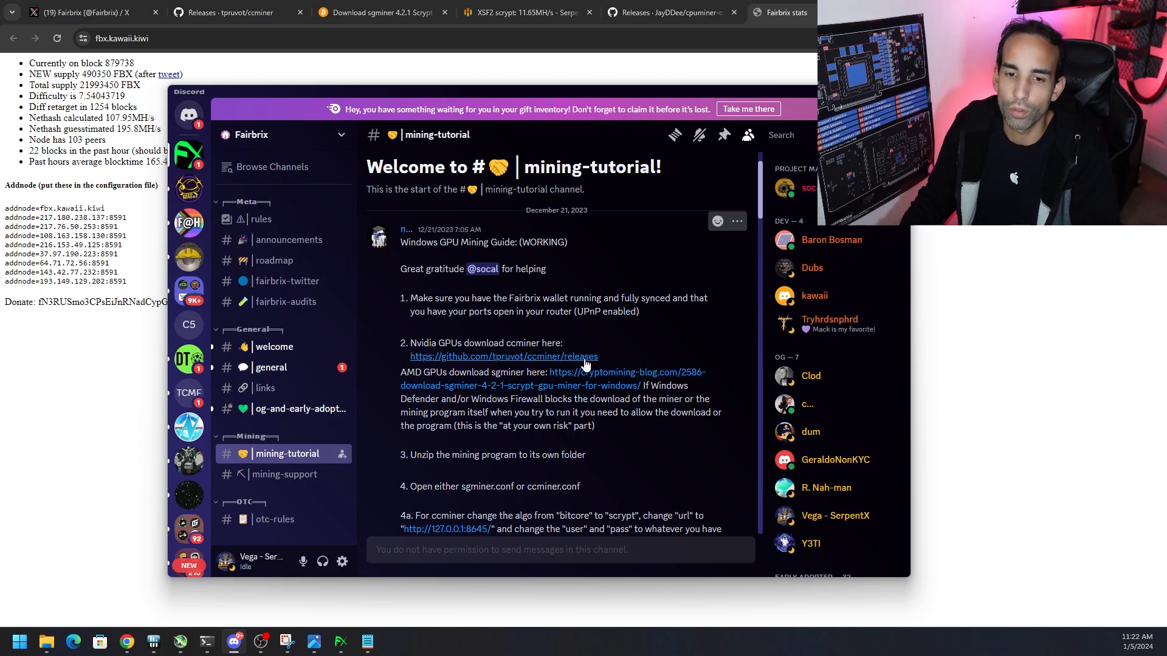
left_click(239, 7)
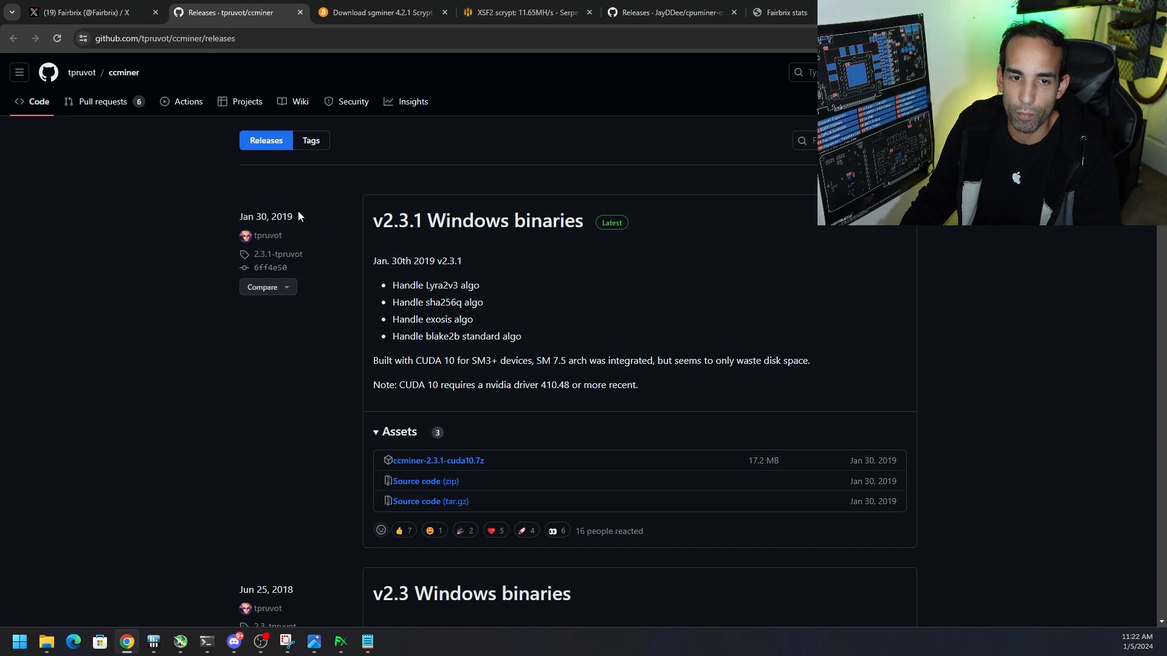
left_click_drag(297, 212, 235, 217)
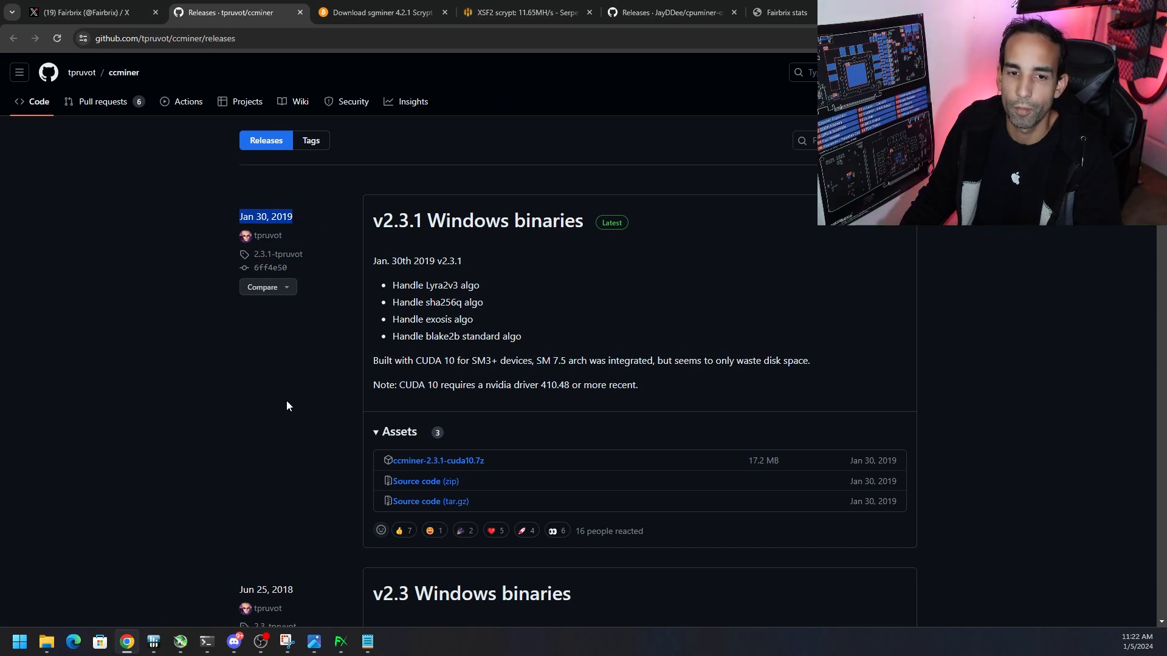
left_click(343, 14)
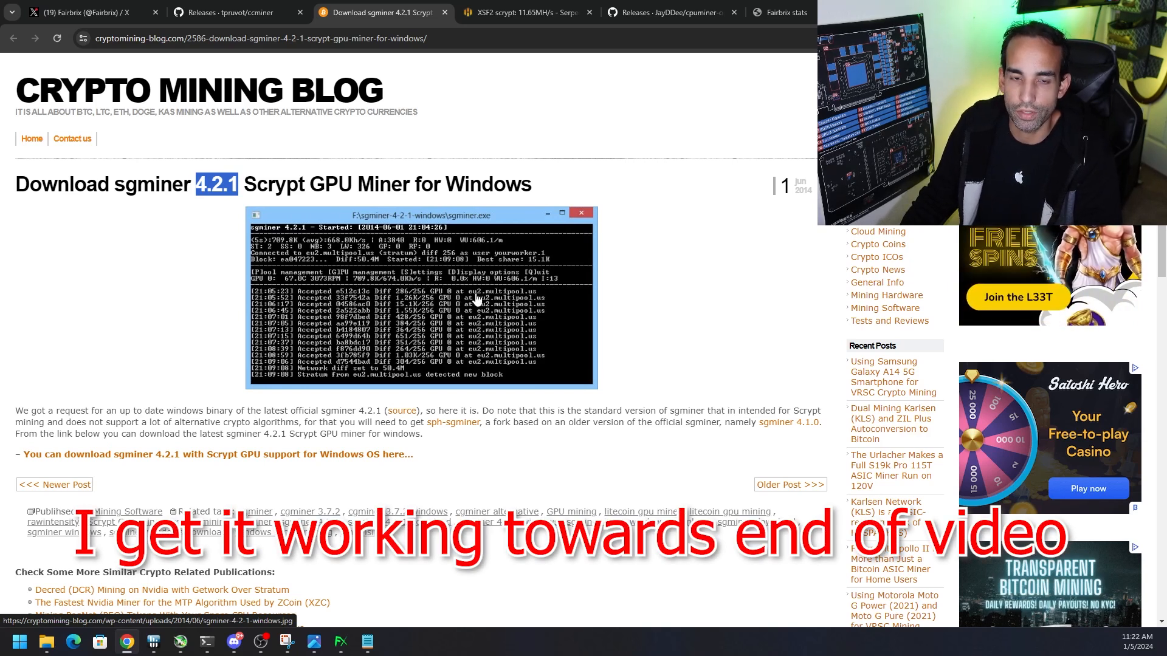
left_click_drag(658, 8, 510, 7)
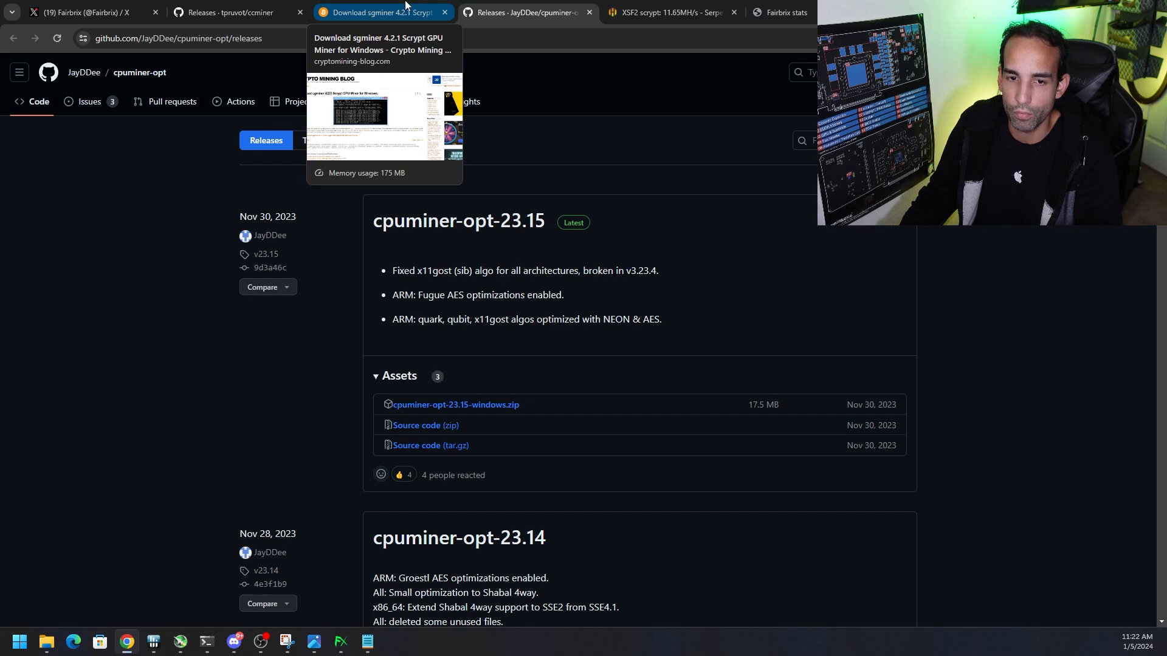
Switch to fbx.conf in Notepad, find the rpcpassword line, and highlight the rpcuser value
left_click(367, 642)
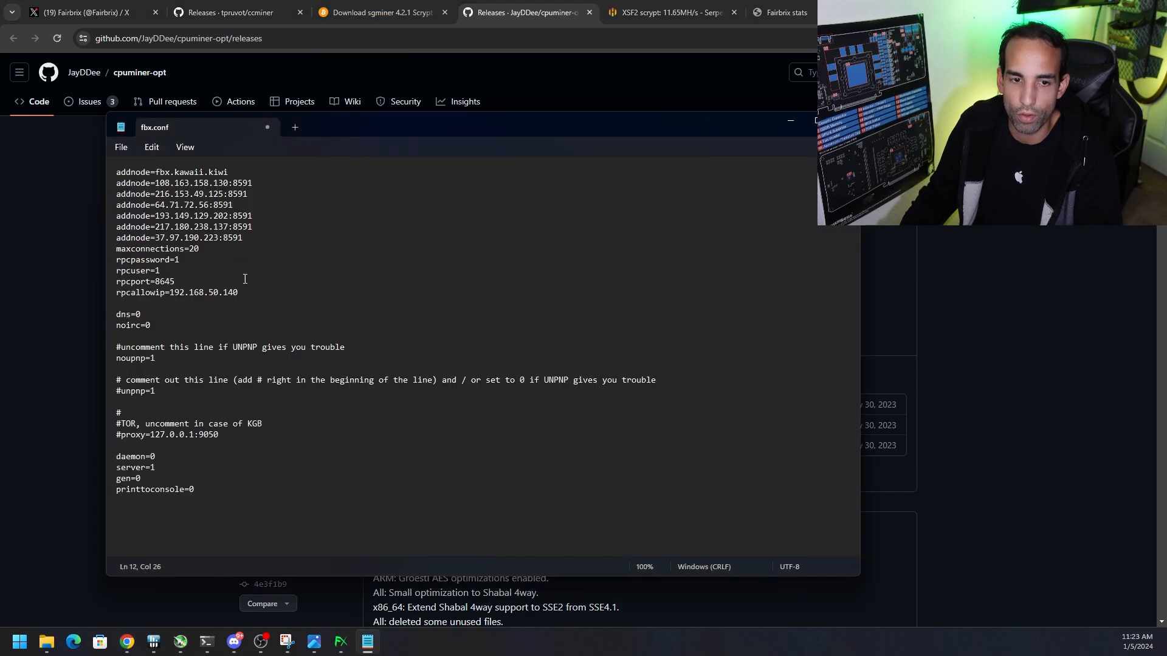
left_click(182, 260)
double_click(156, 271)
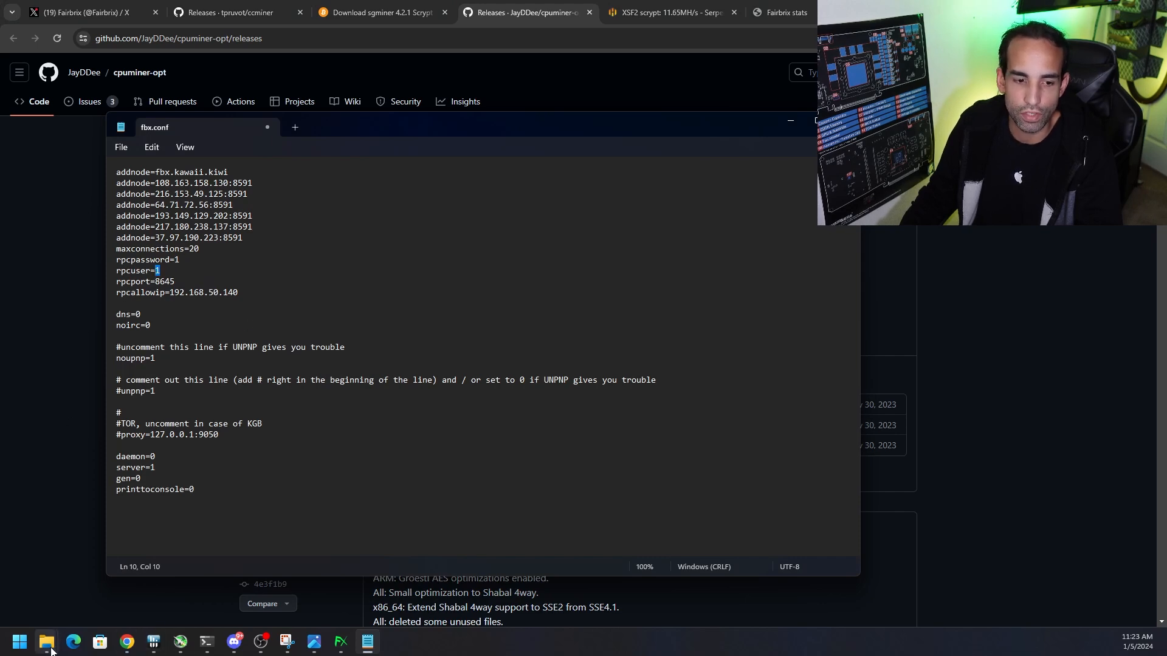
Bring up the ccminer-2.3.1-cuda10 folder, look over its batch files and new-file options, and open New Text Document in Notepad
mouse_move(47, 641)
left_click(58, 581)
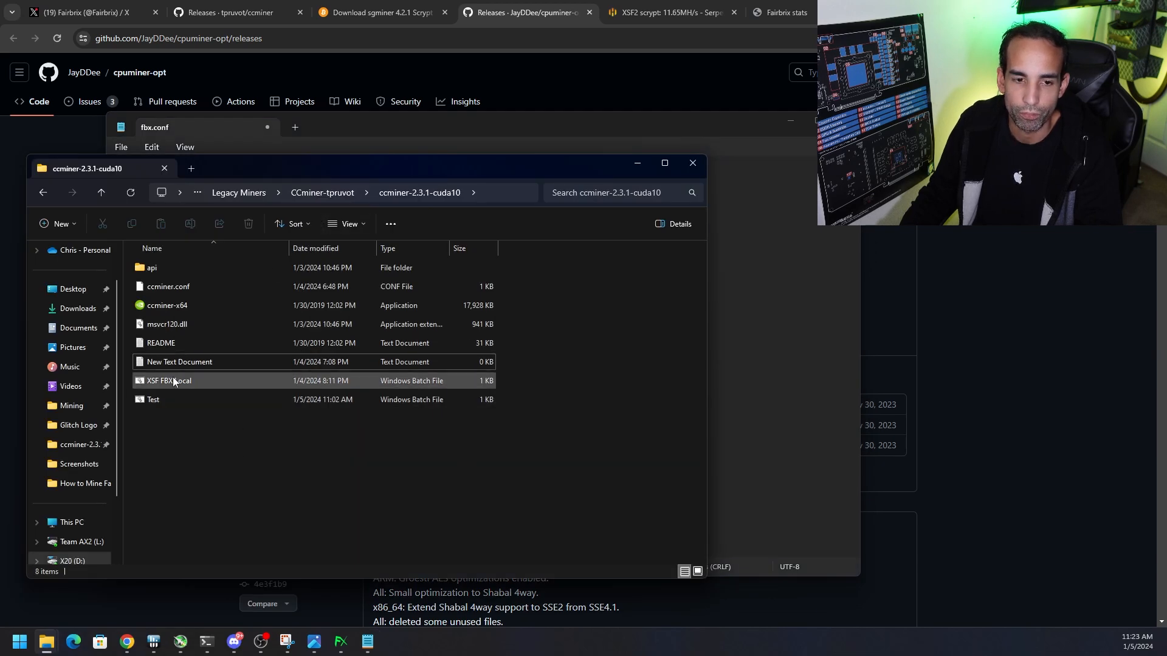
left_click_drag(243, 443, 198, 381)
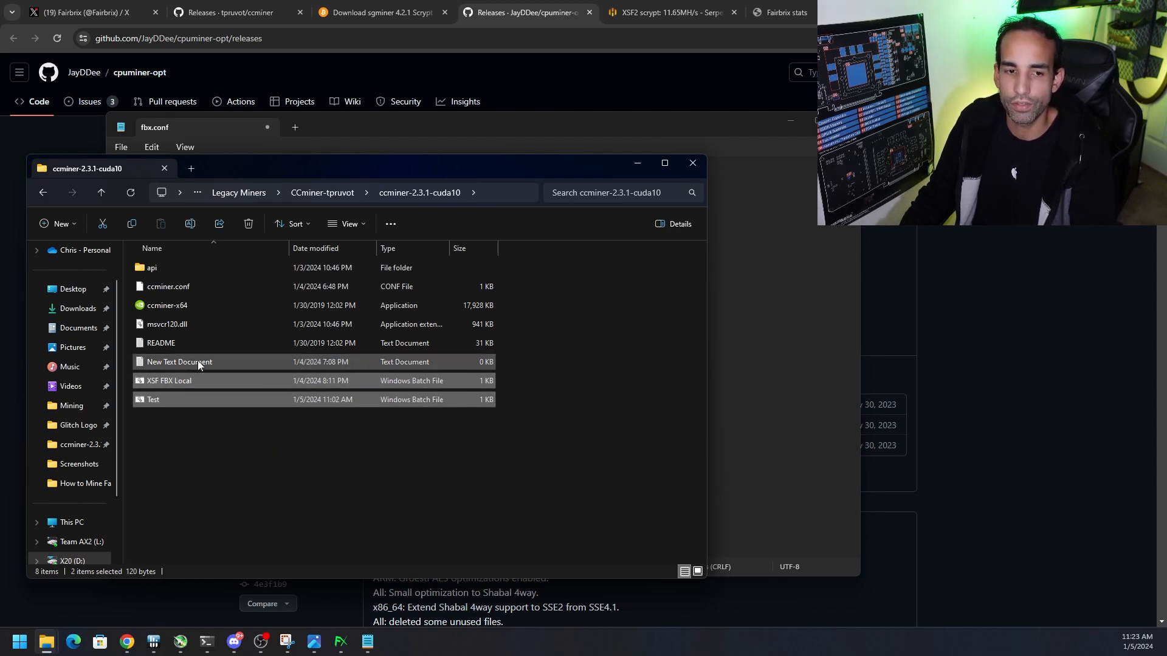
right_click(204, 450)
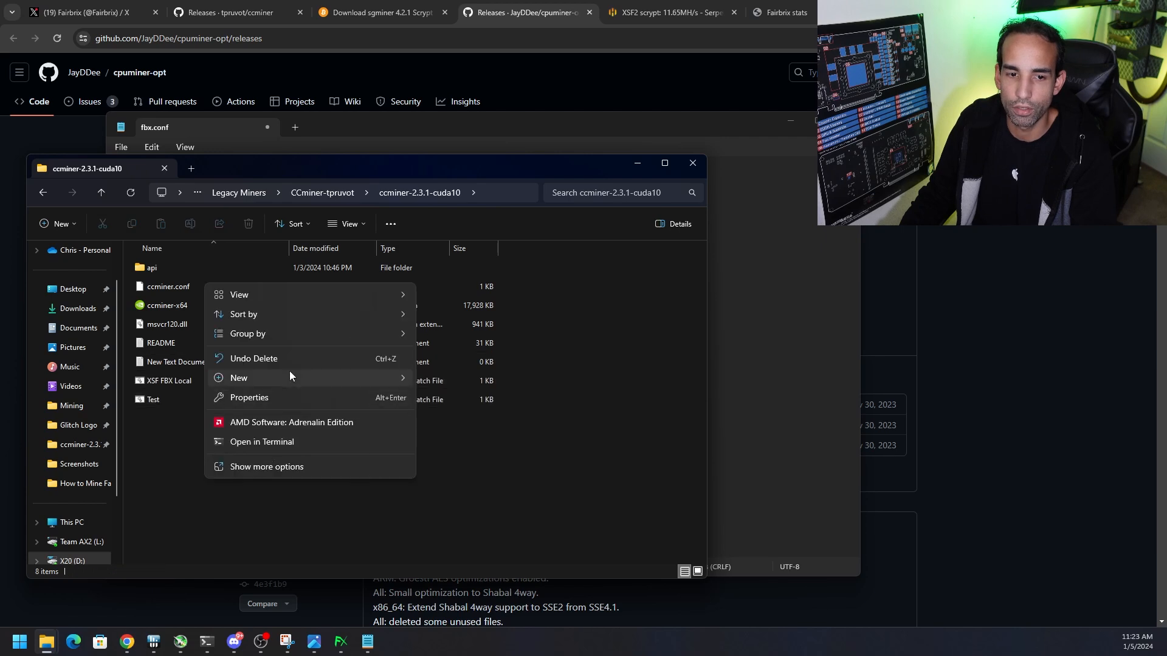
mouse_move(309, 379)
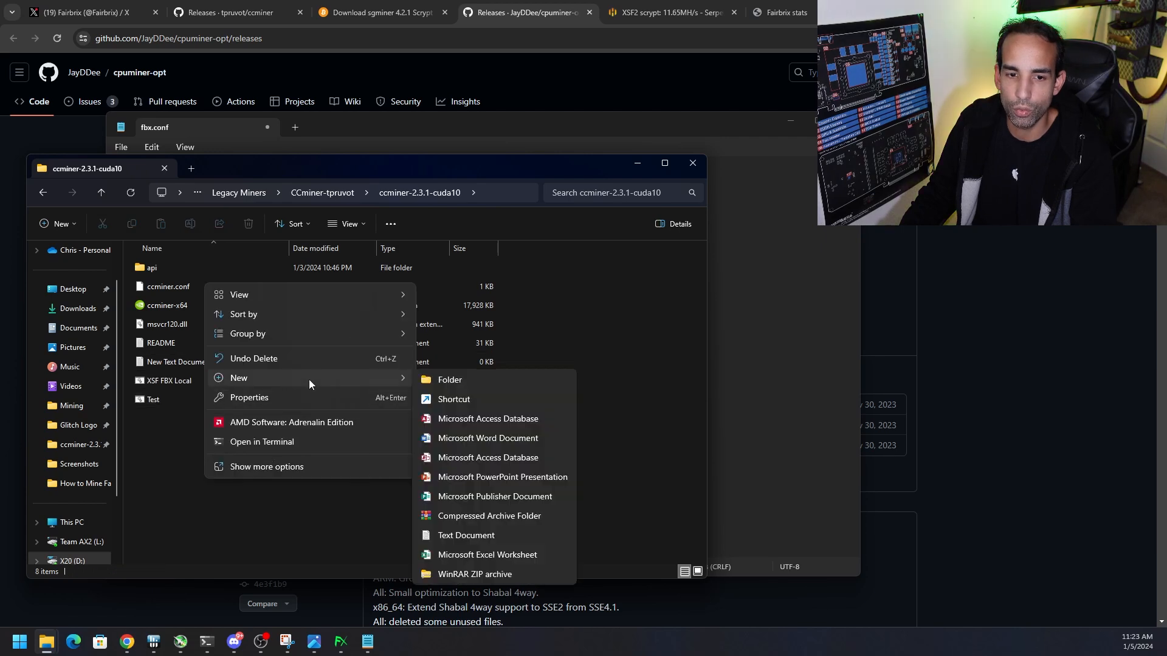
left_click(136, 528)
double_click(217, 361)
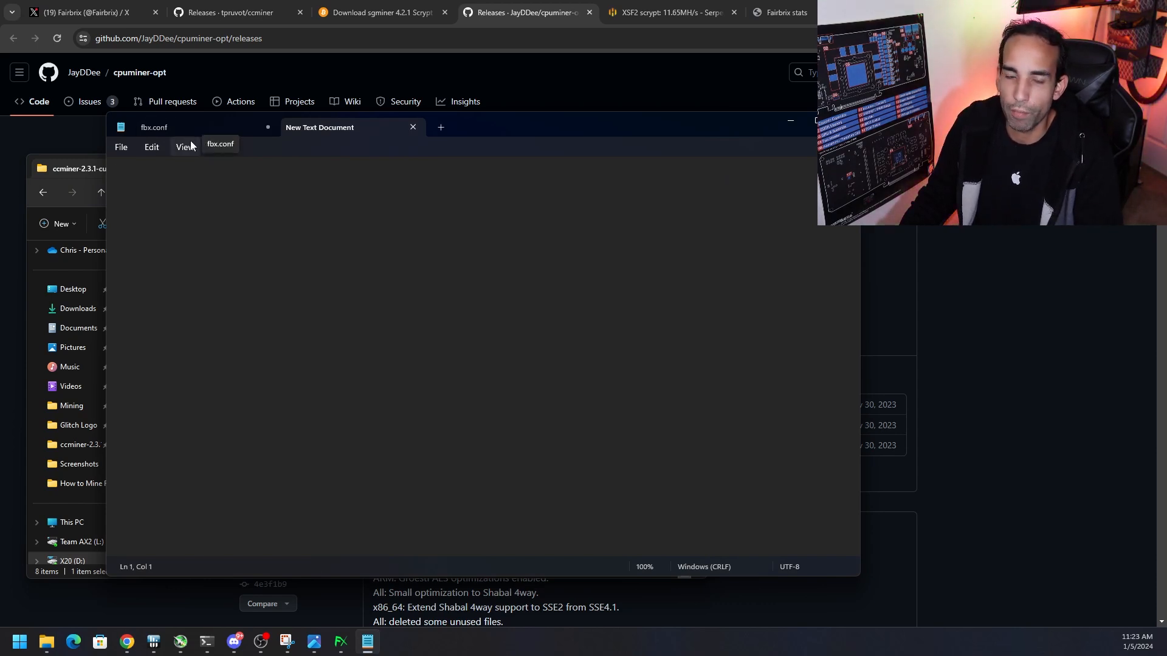
Start a miner command in New Text Document reading "ccminer-x64.exe -a scrypt -"
left_click_drag(472, 128, 697, 128)
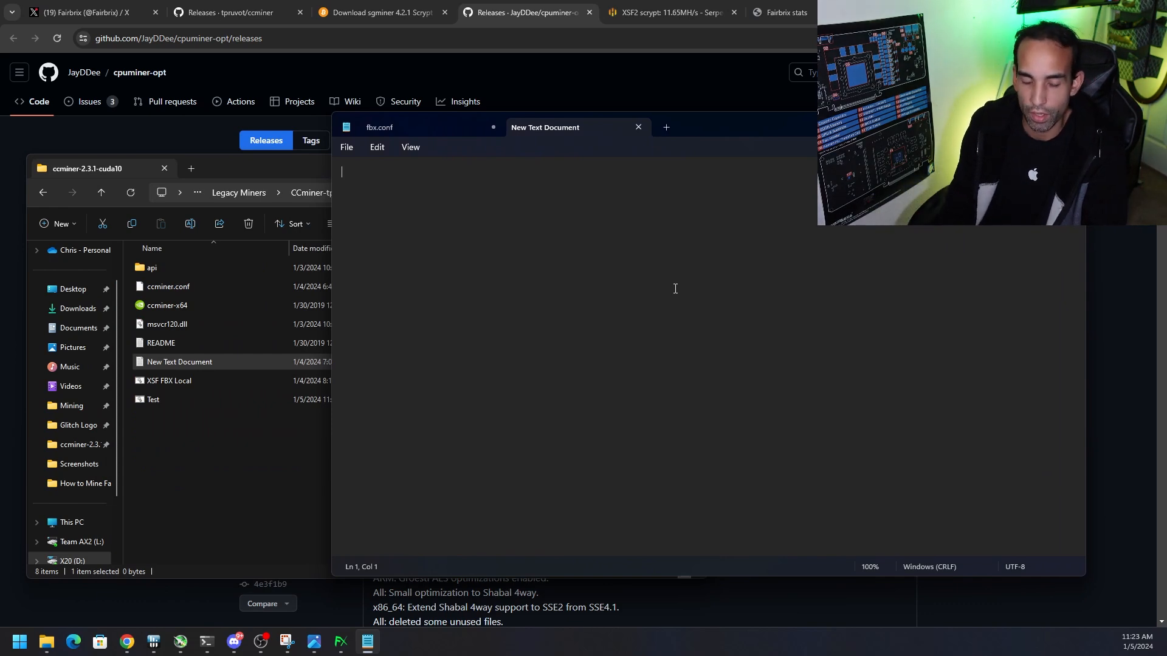
type("er-x64.exe")
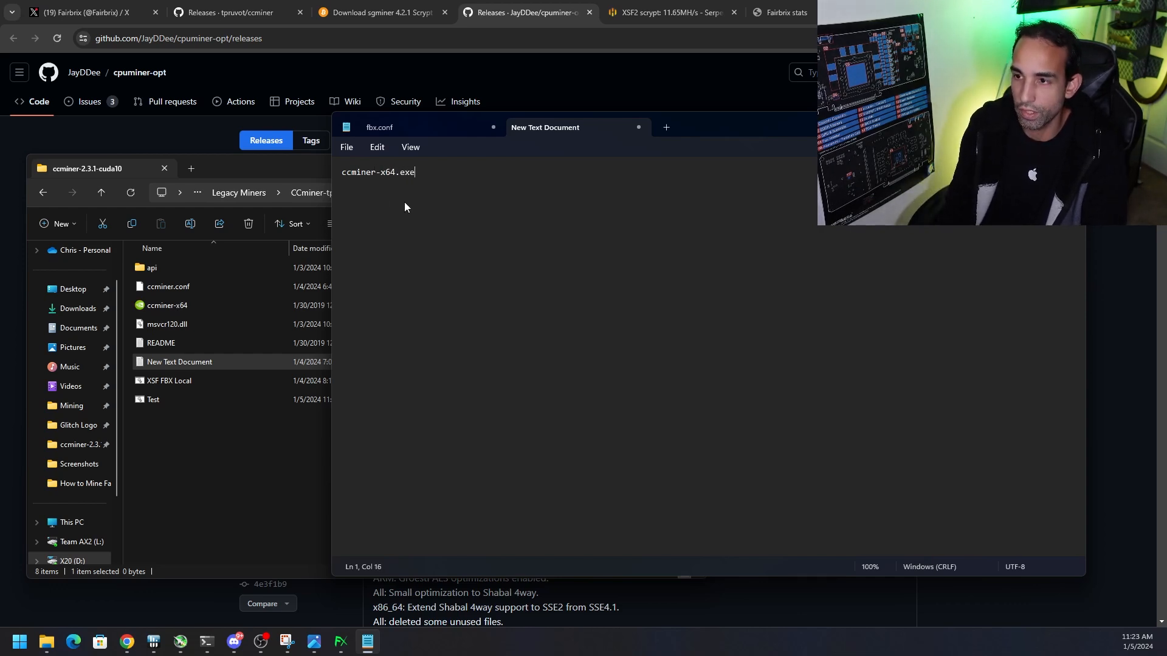
type("-a scrpt")
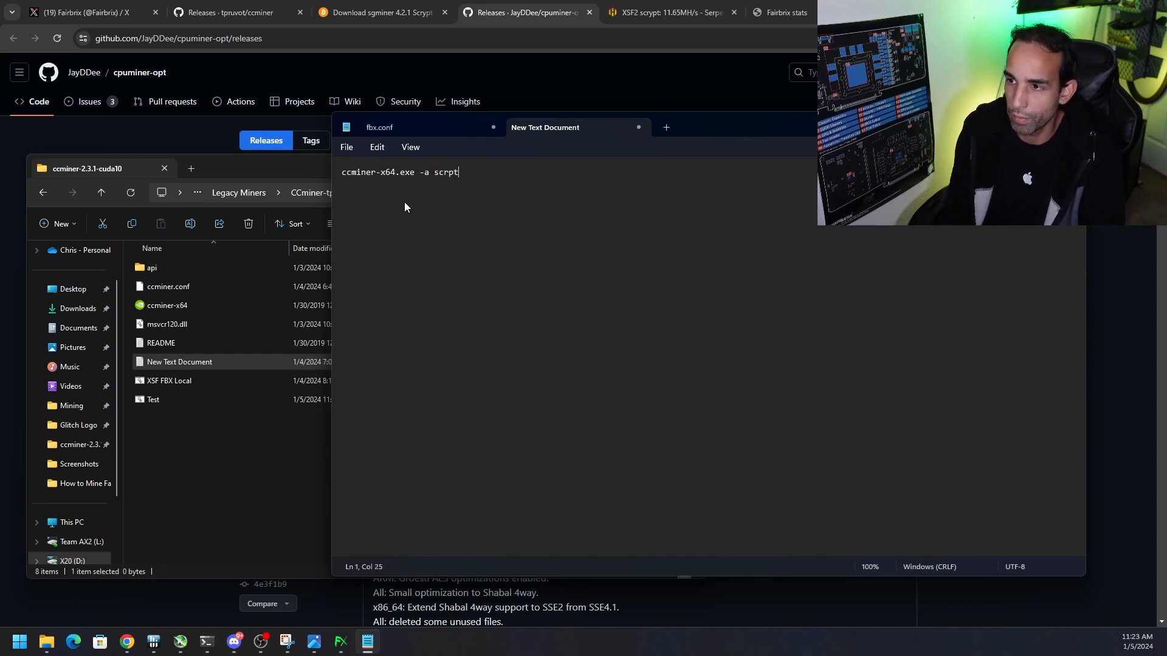
key("BackSpace")
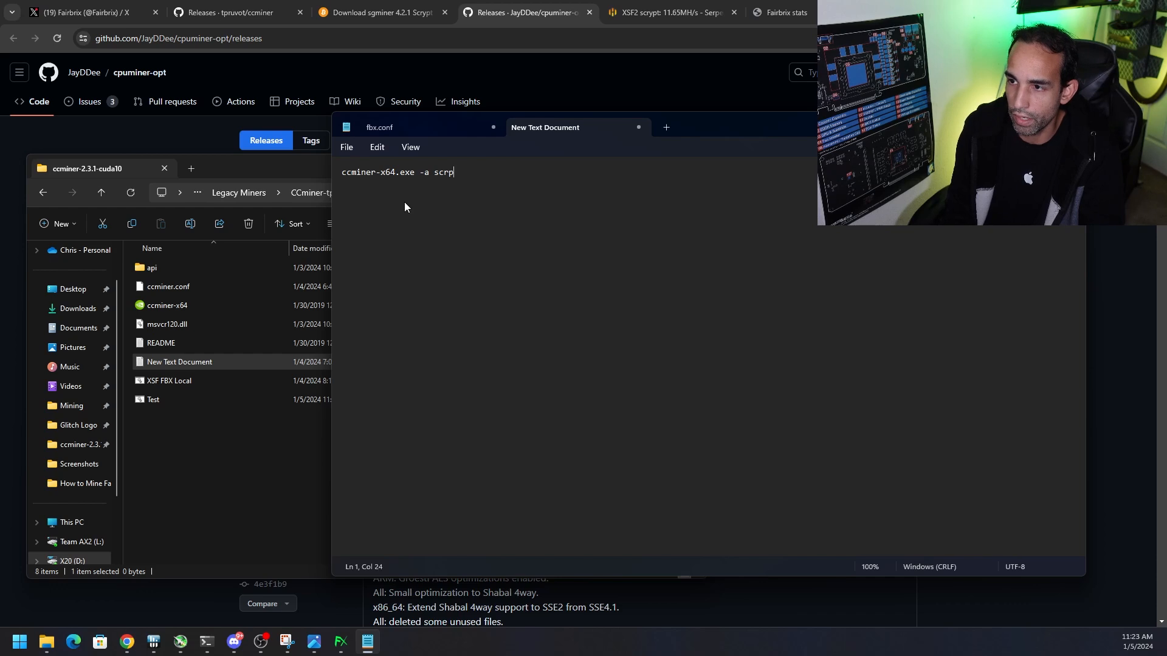
key("BackSpace")
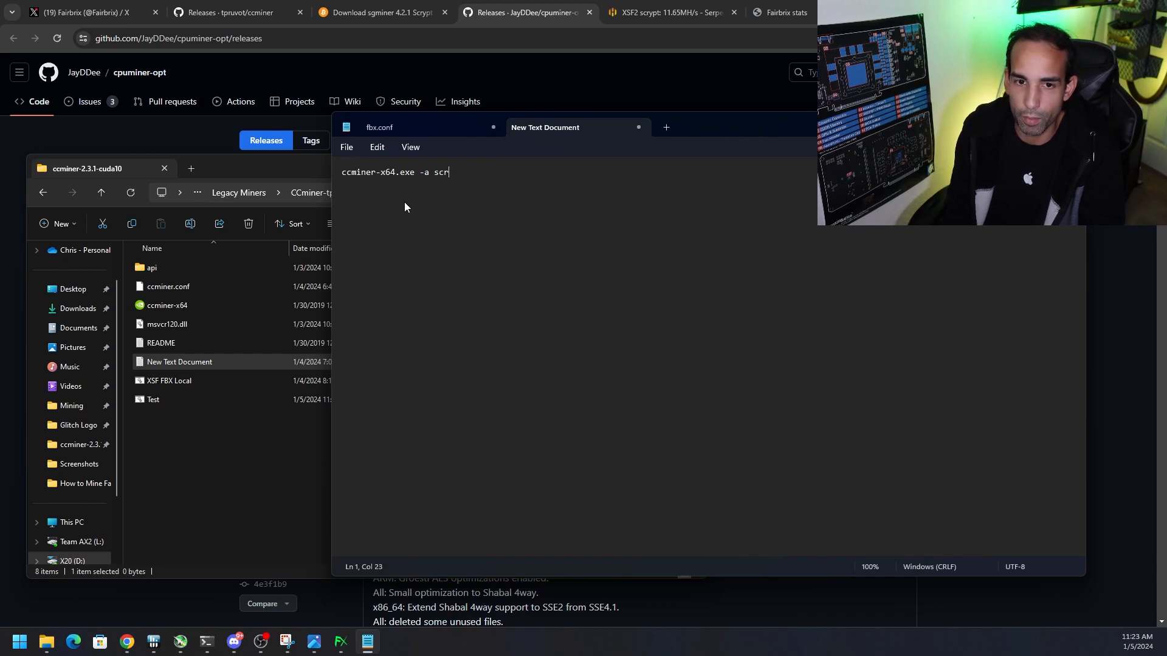
type("ypt -")
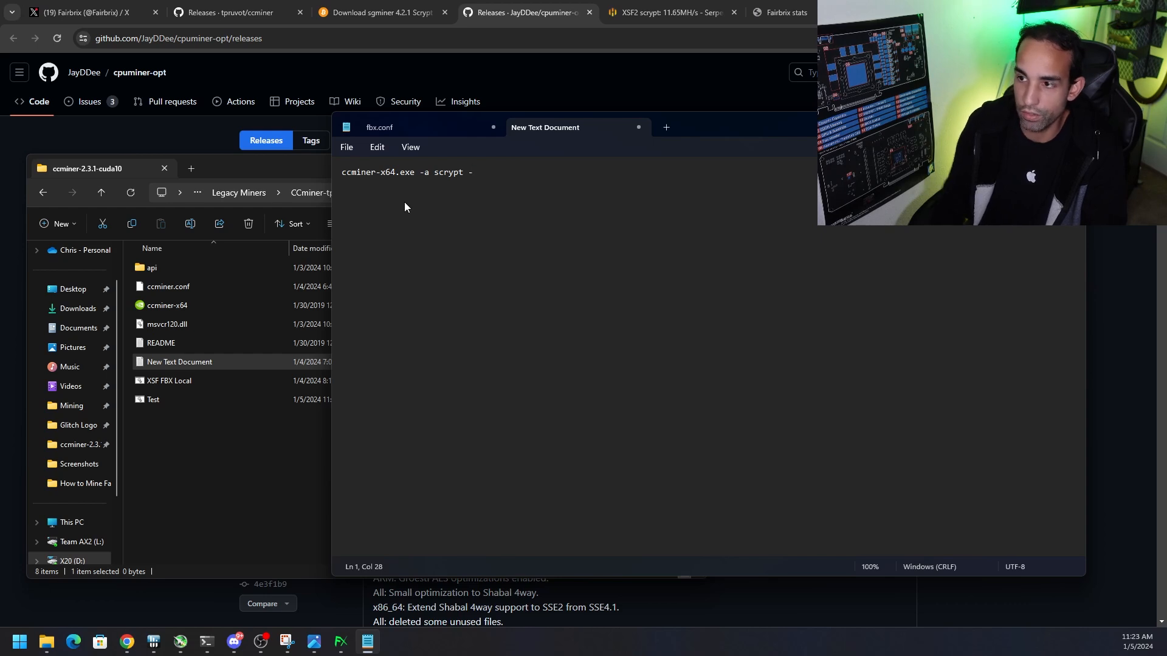
Open the XSF FBX Local batch file in Notepad and examine the local wallet address and user argument in its command
left_click(177, 382)
right_click(177, 380)
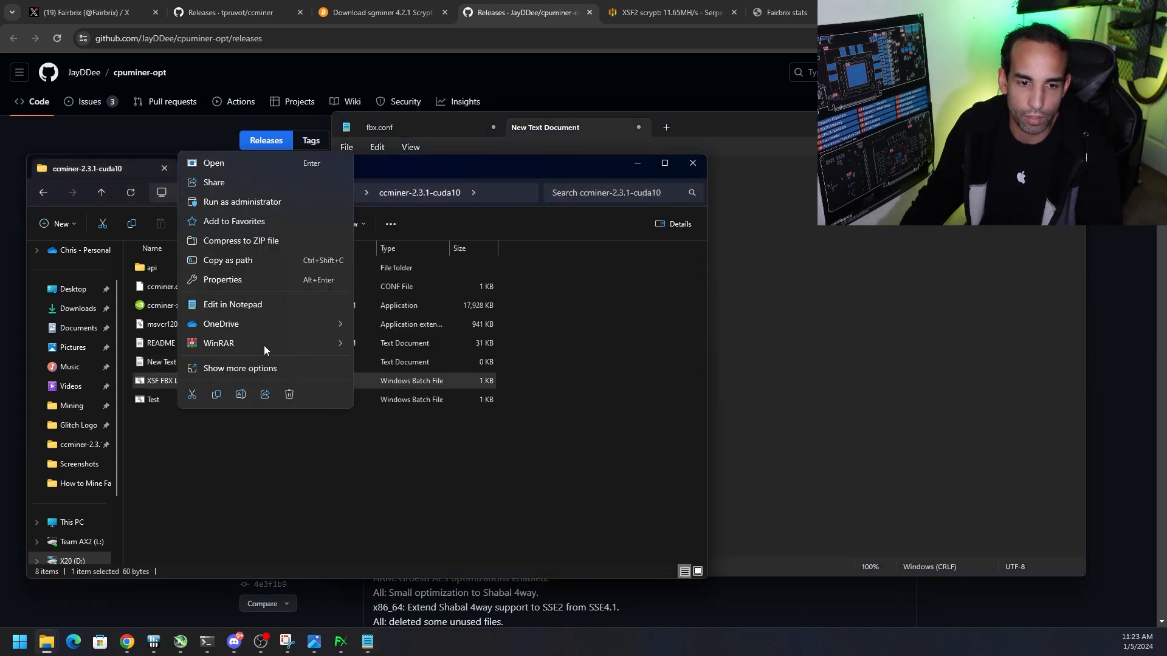
left_click(232, 304)
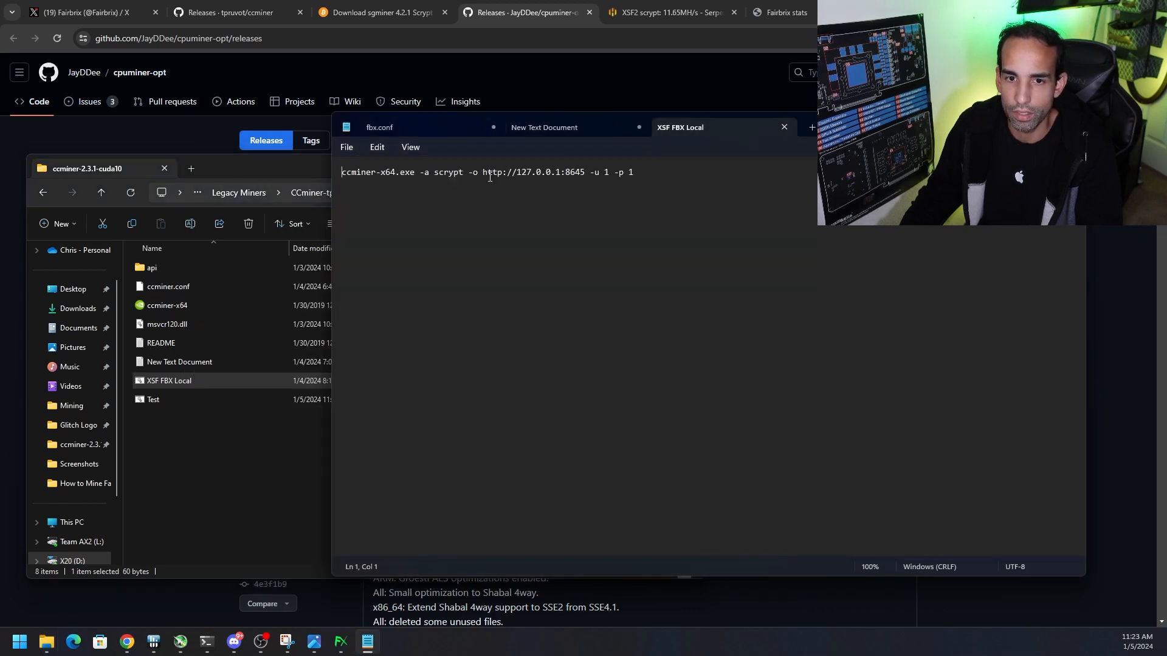
left_click_drag(484, 172, 564, 181)
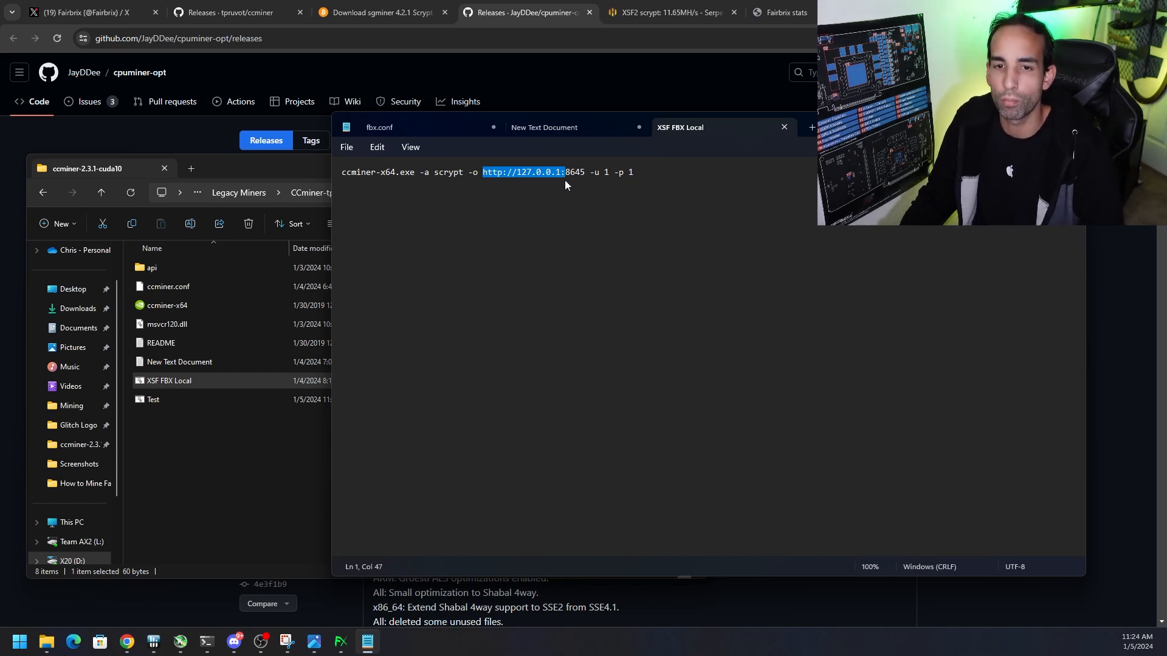
left_click(609, 175)
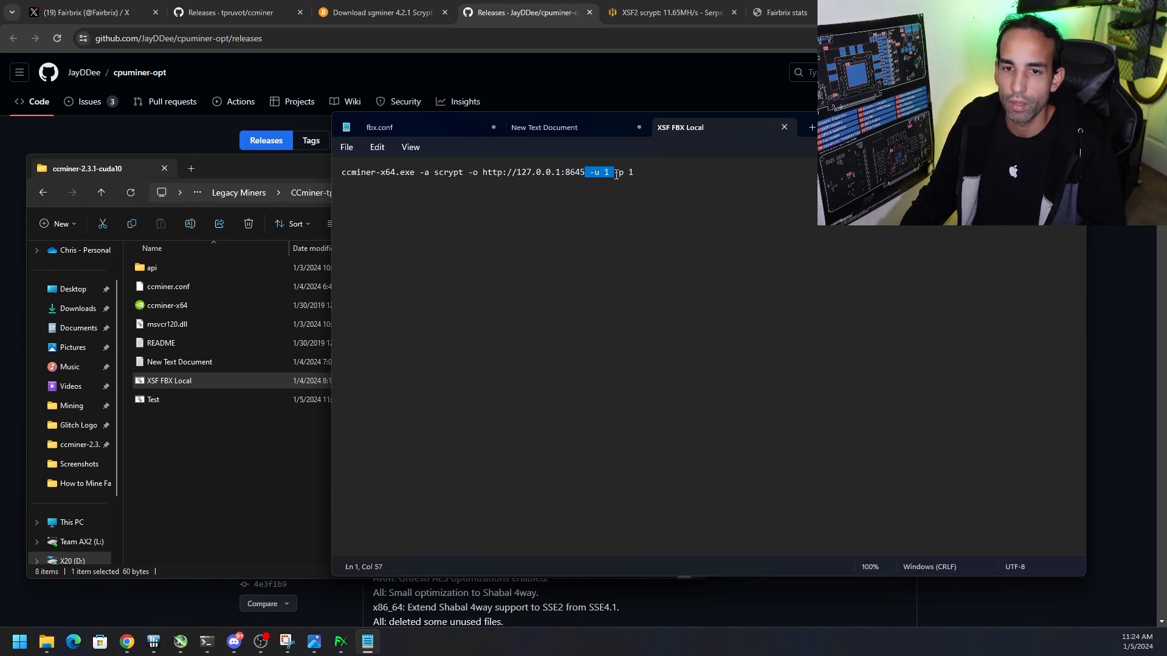
Set rpcuser to 1337 in fbx.conf and compare it with the login arguments in XSF FBX Local
left_click(453, 128)
key("BackSpace")
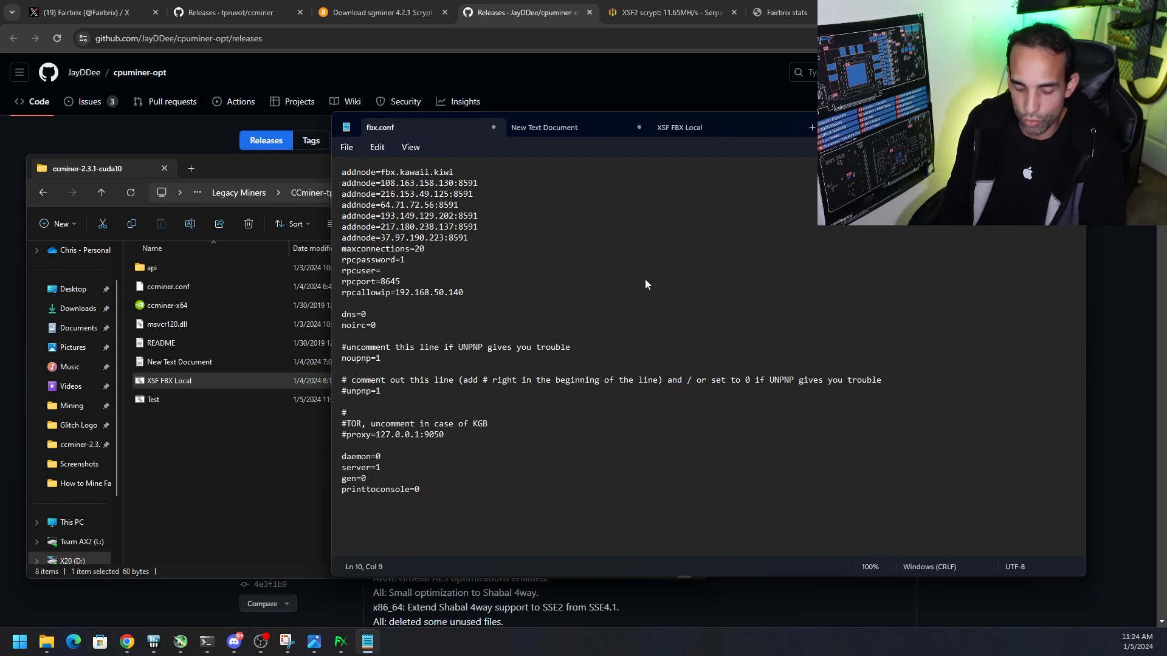
type("1337")
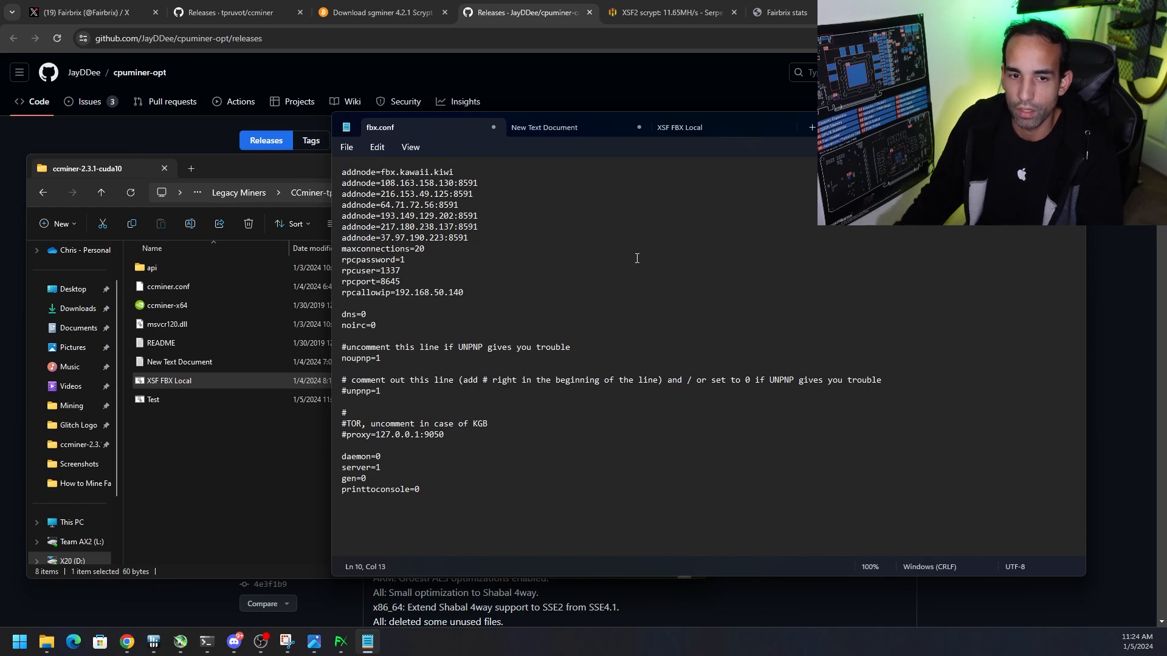
left_click(712, 133)
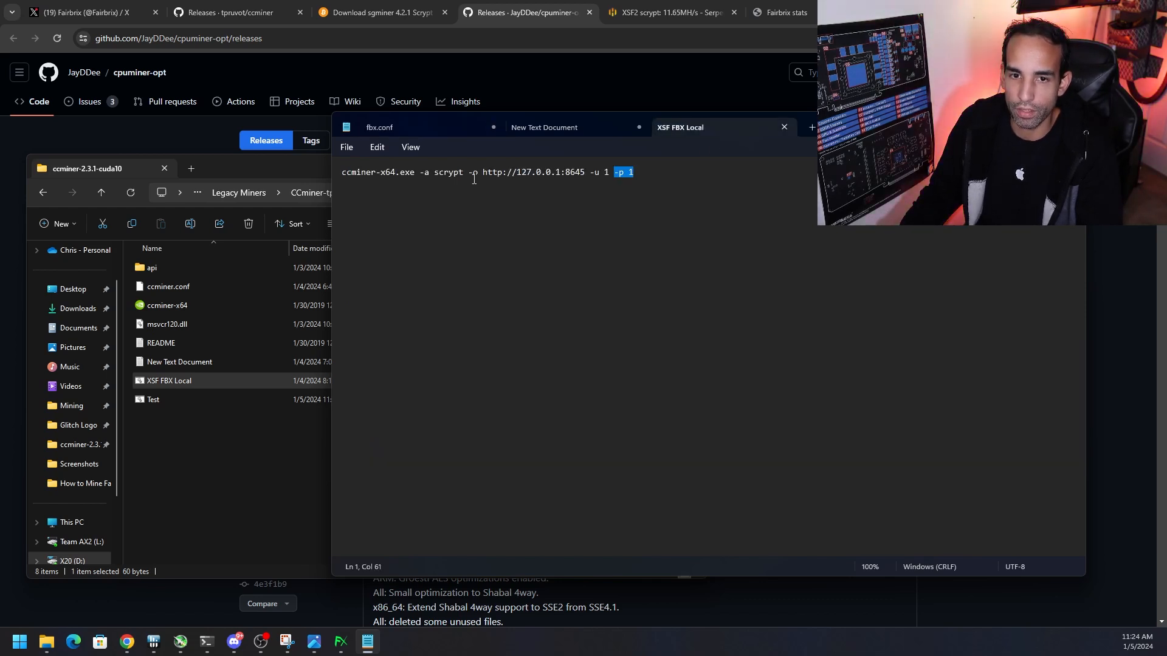
Change the rpcuser value in fbx.conf to 1
left_click(417, 130)
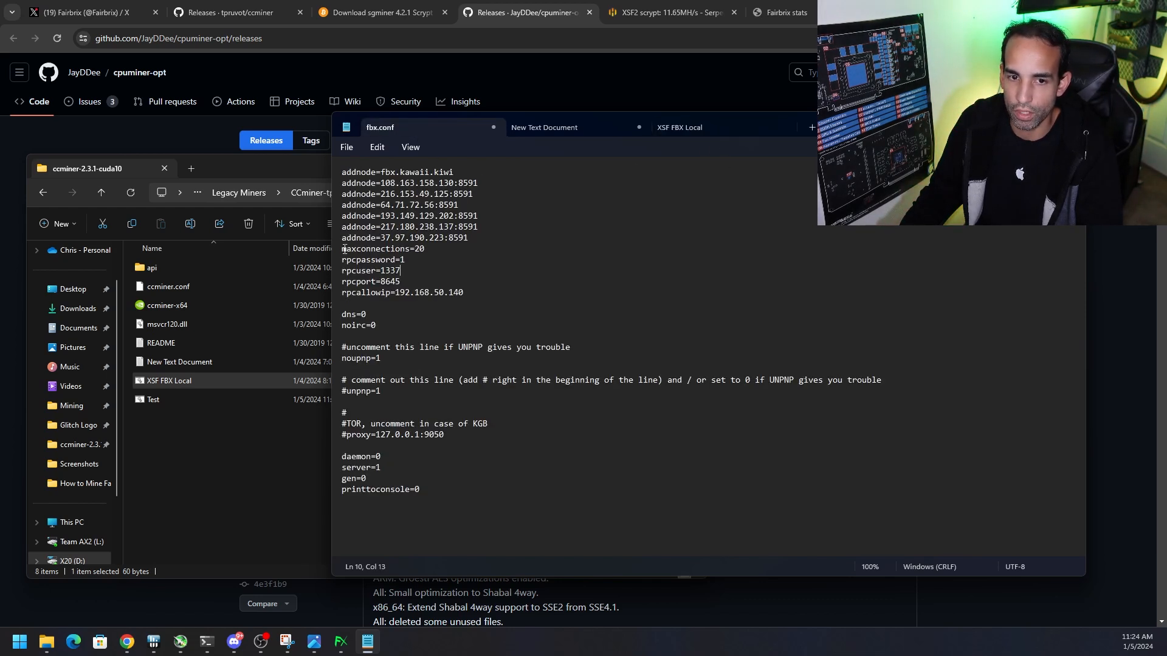
left_click_drag(401, 270, 381, 274)
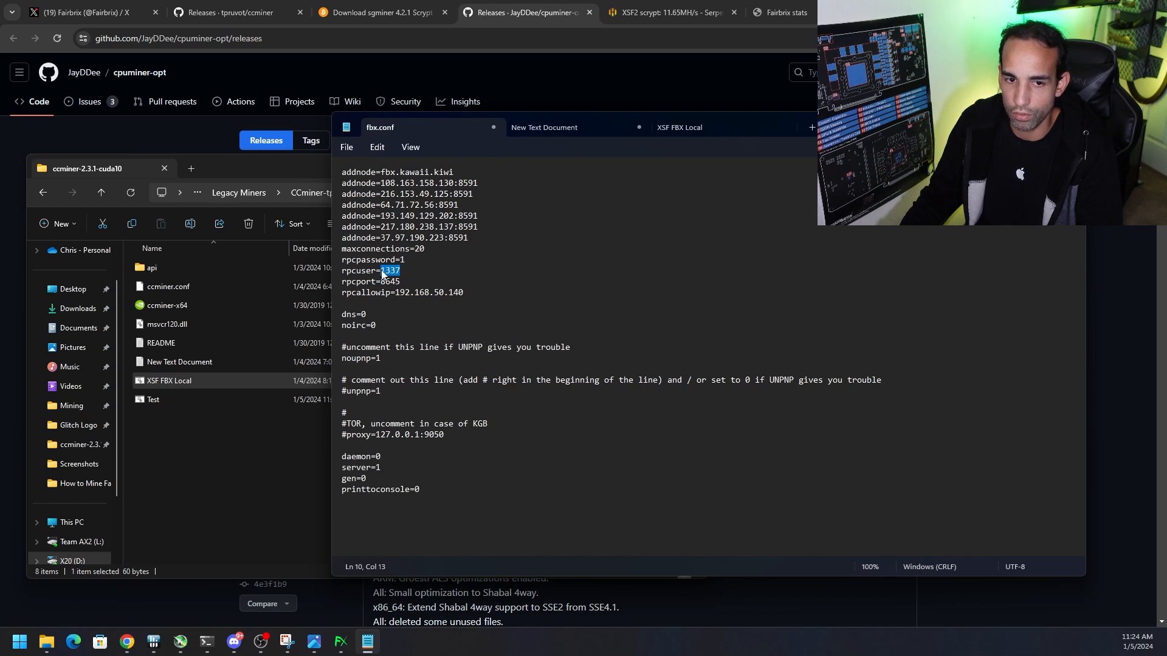
type("1")
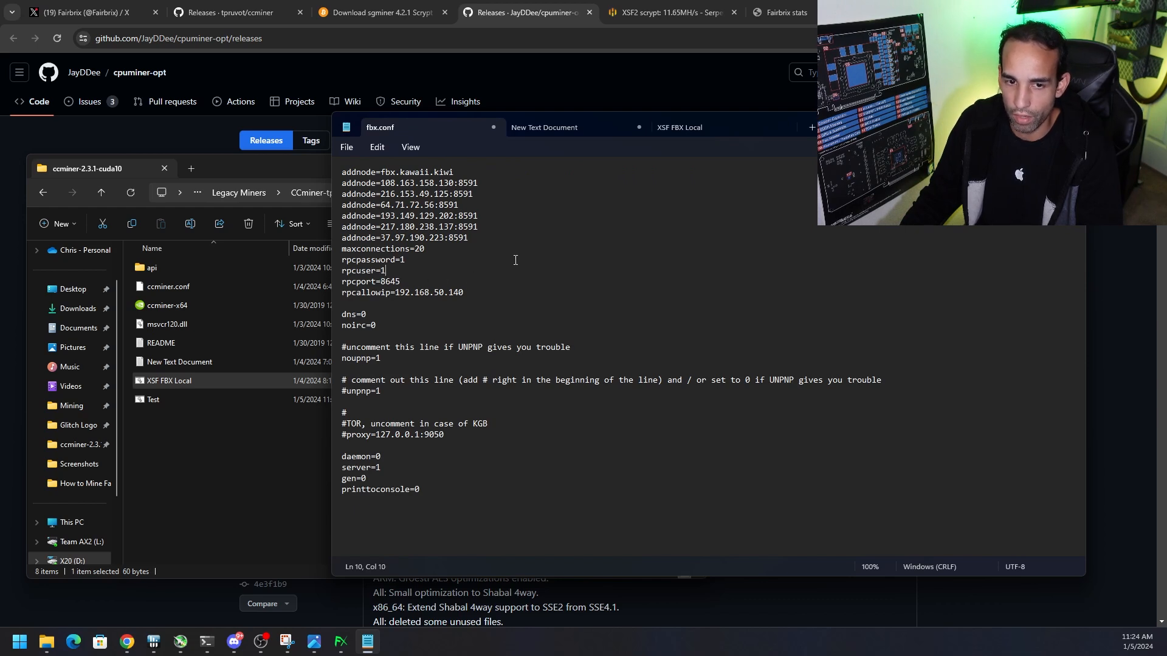
Examine the complete ccminer command in XSF FBX Local, including its host address and port
left_click(702, 135)
left_click(516, 173)
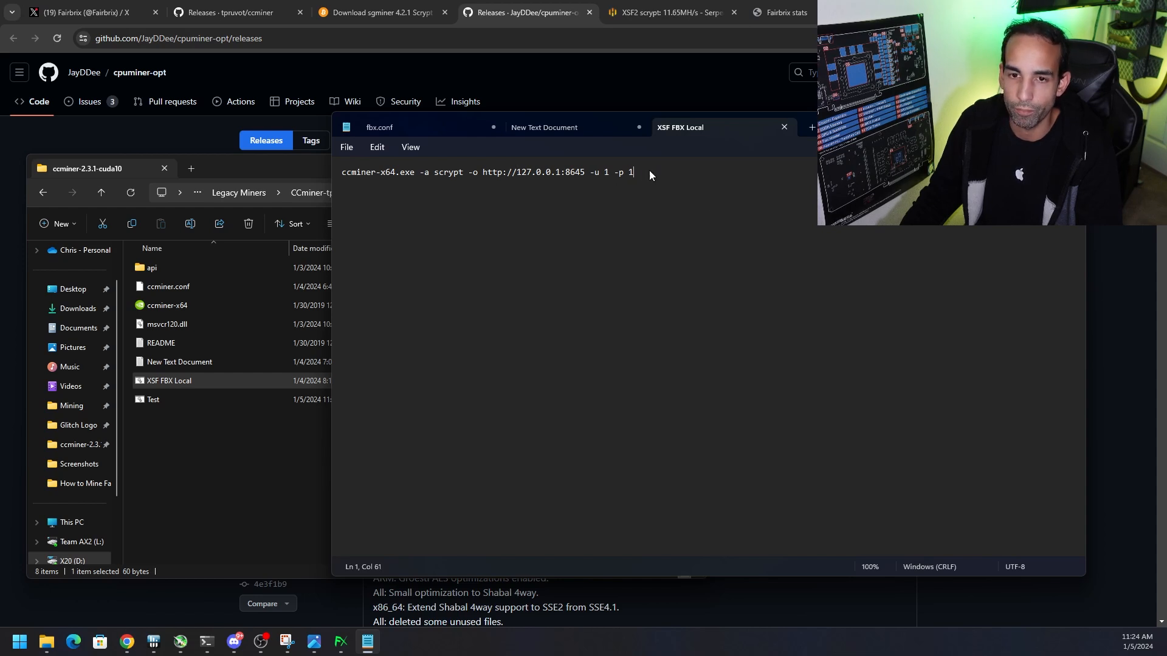
left_click_drag(649, 172, 310, 181)
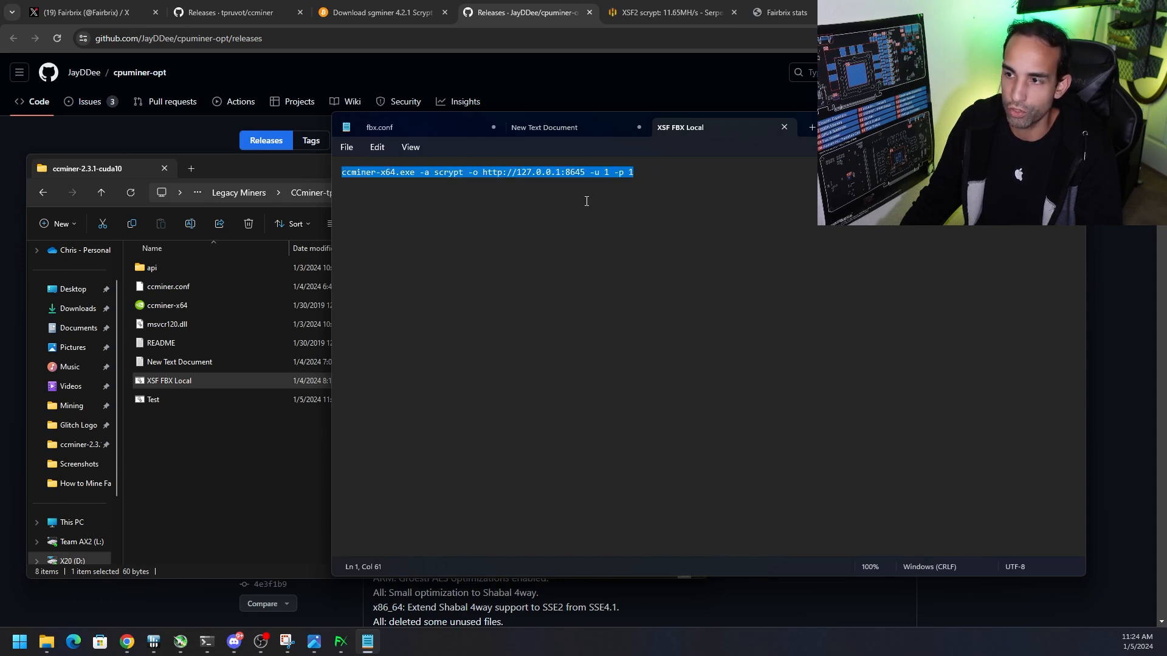
left_click(565, 173)
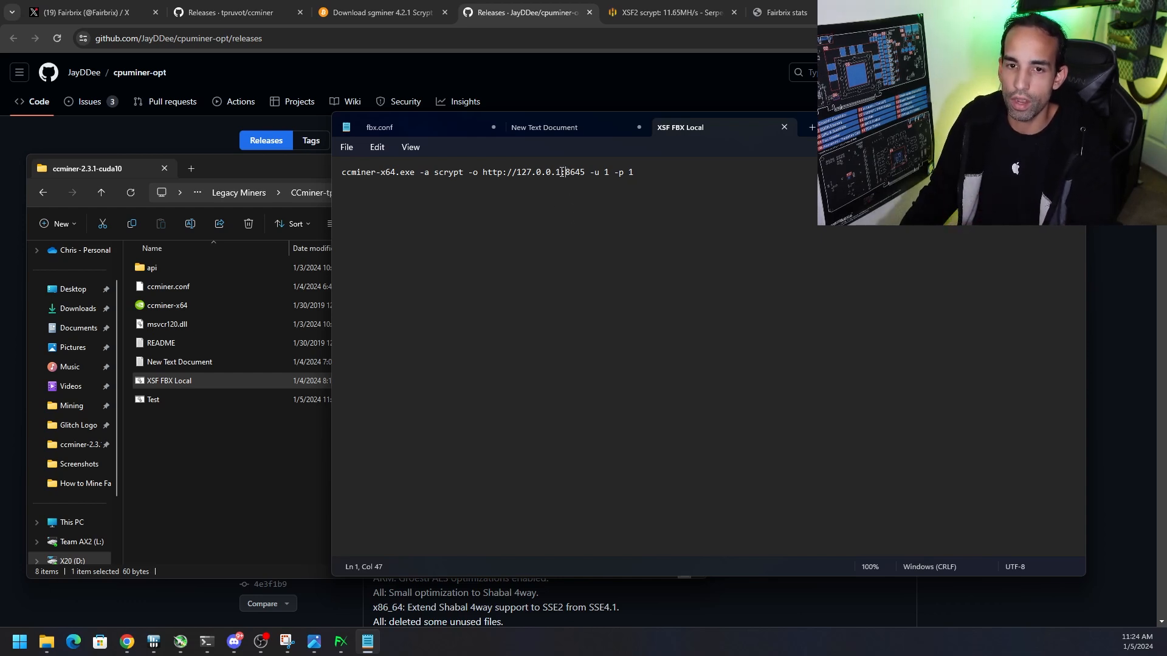
Try the XSF2 rig's IP 192.168.50.140 from Hive OS as the host in the XSF FBX Local command, and undo the replacement
left_click(668, 12)
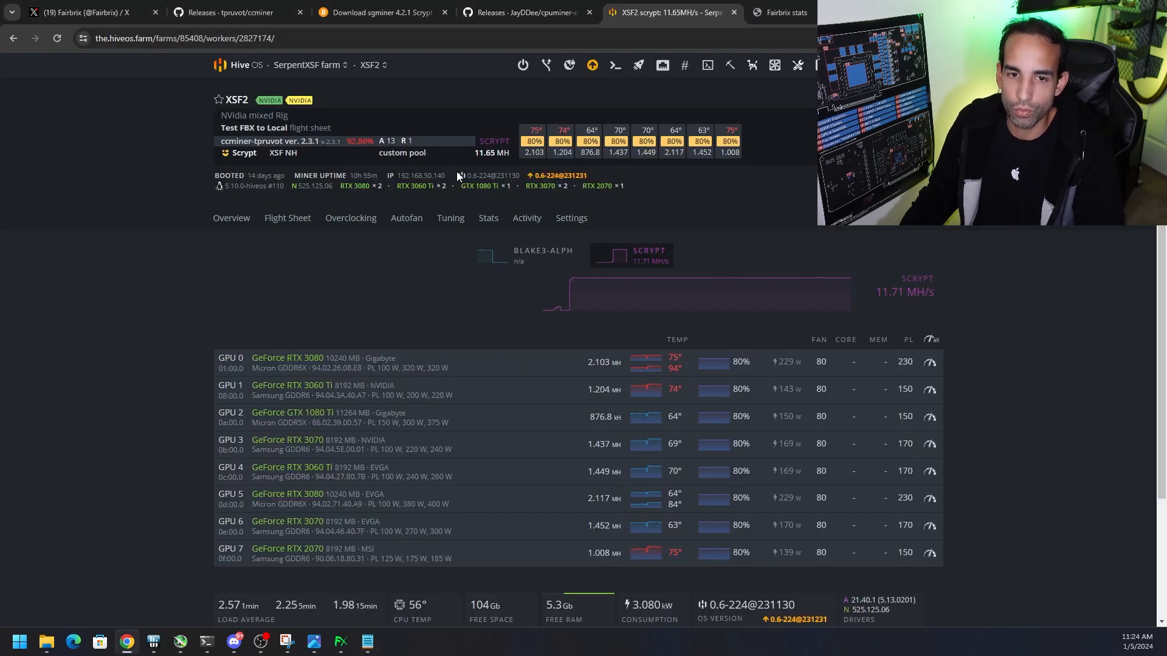
mouse_move(404, 176)
left_mouse_down()
mouse_move(449, 176)
mouse_move(395, 179)
left_mouse_up()
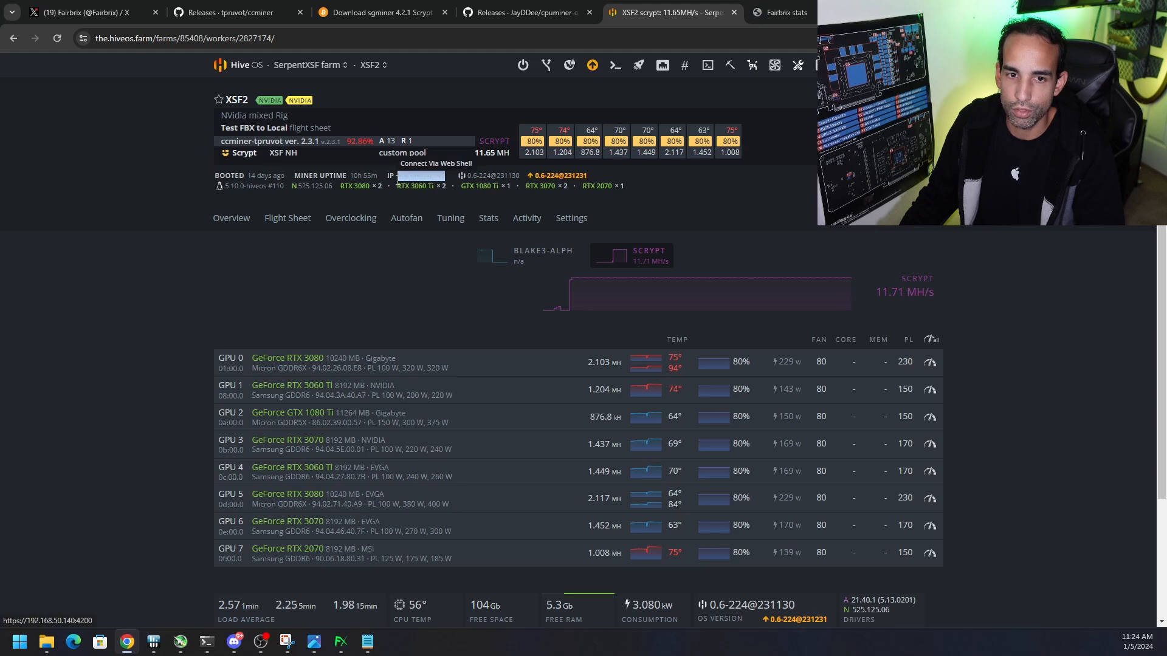
left_click(370, 646)
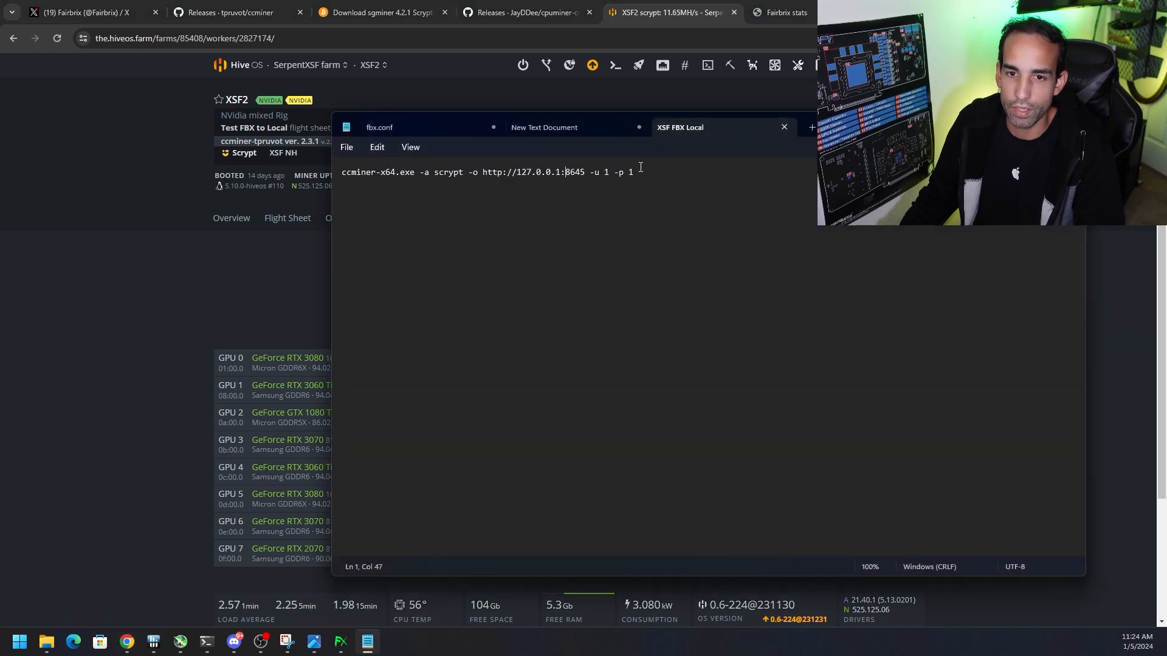
left_click_drag(530, 173, 516, 175)
type("192.168.50.140")
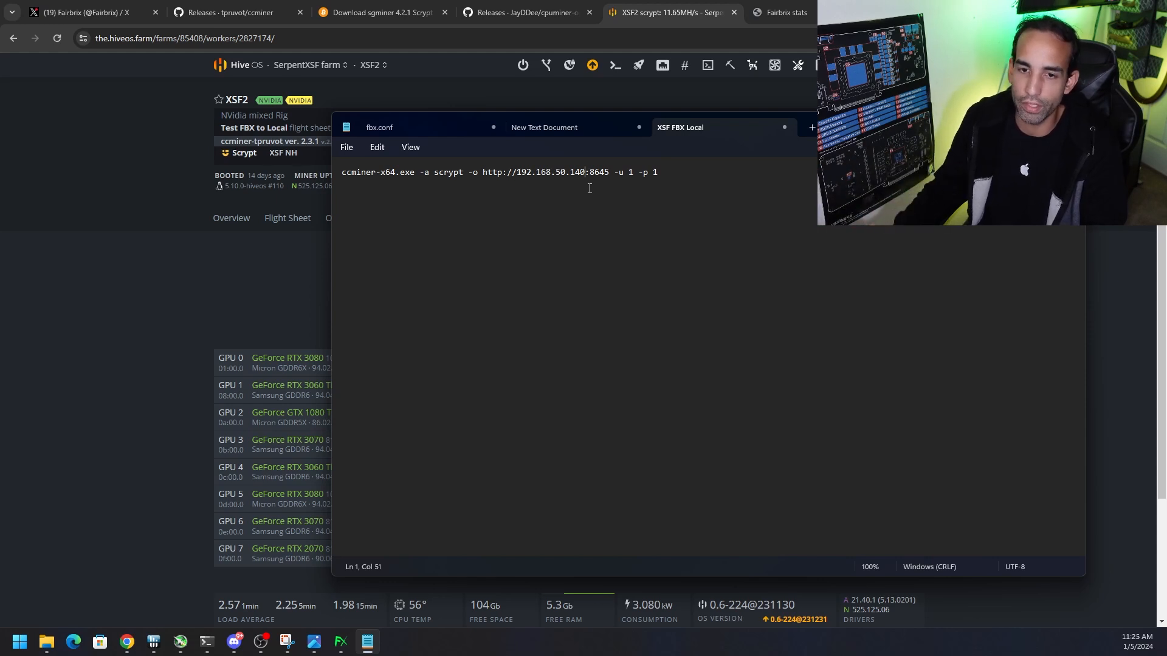
key("ctrl+z")
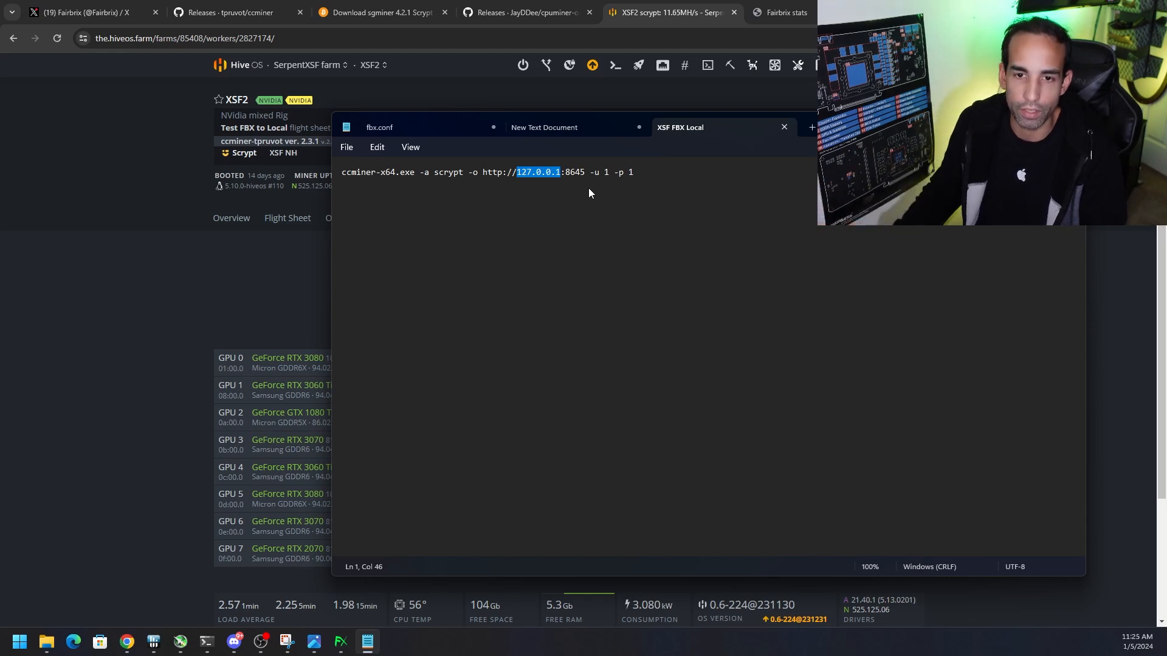
Close XSF FBX Local, New Text Document and fbx.conf in Notepad, discarding the unsaved changes
left_click(784, 127)
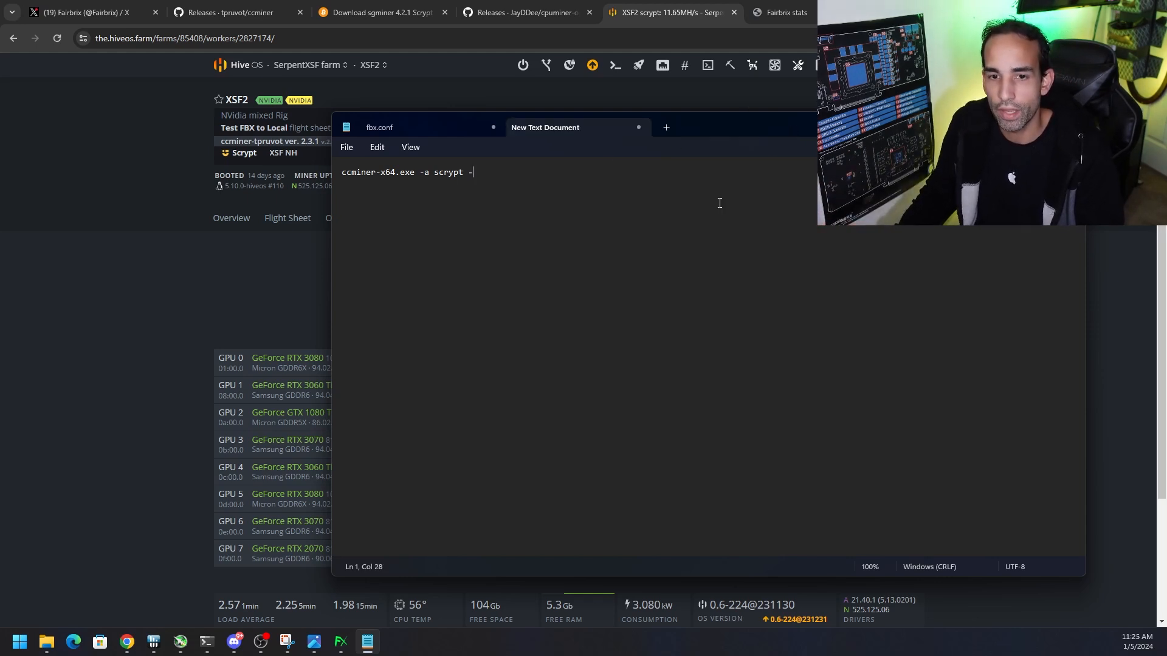
left_click(638, 127)
left_click(712, 384)
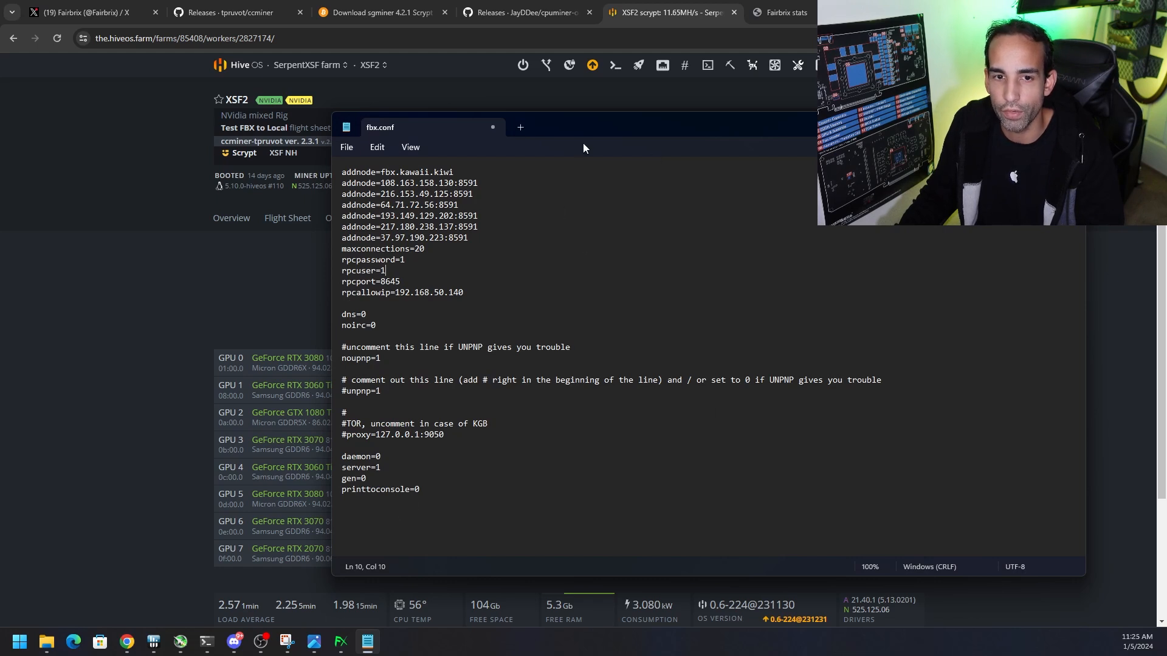
left_click(493, 127)
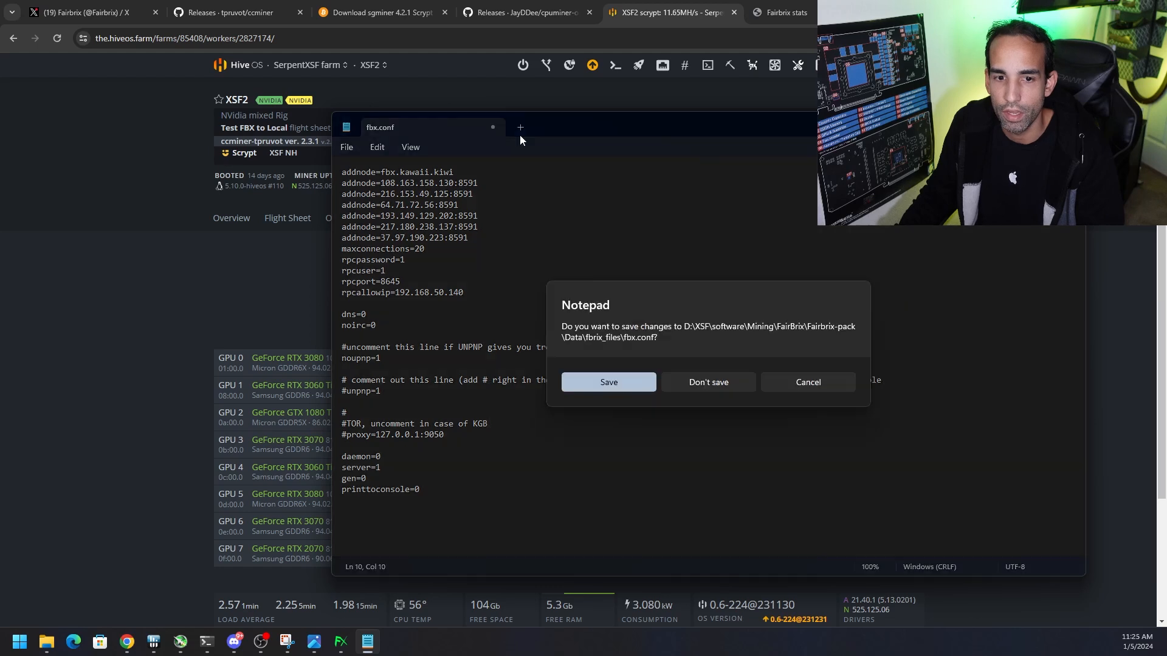
left_click(700, 382)
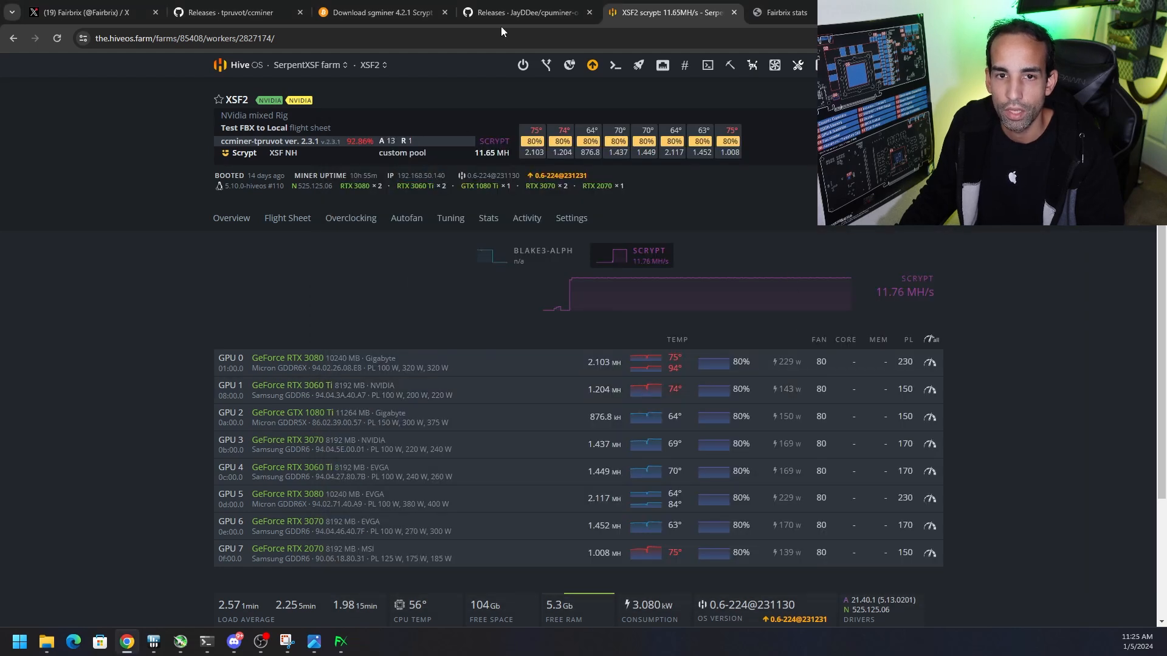
Open the XSF2 worker's Test FBX to Local flight sheet for editing in Hive OS and review its pool options
left_click(281, 226)
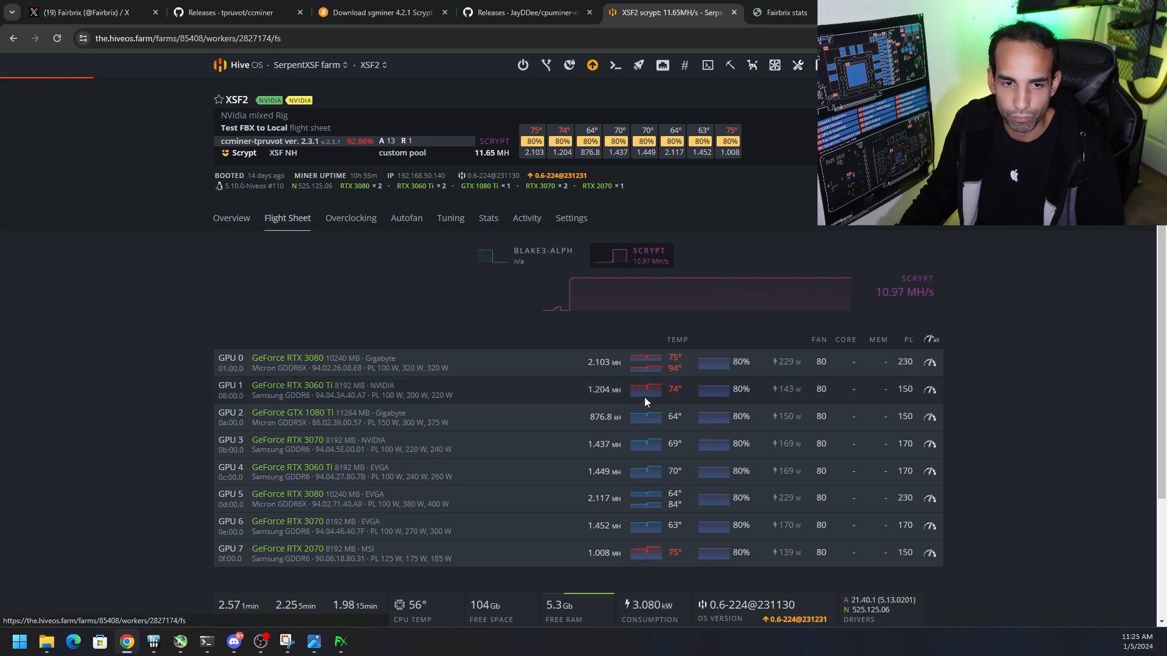
left_click(933, 322)
left_click(933, 347)
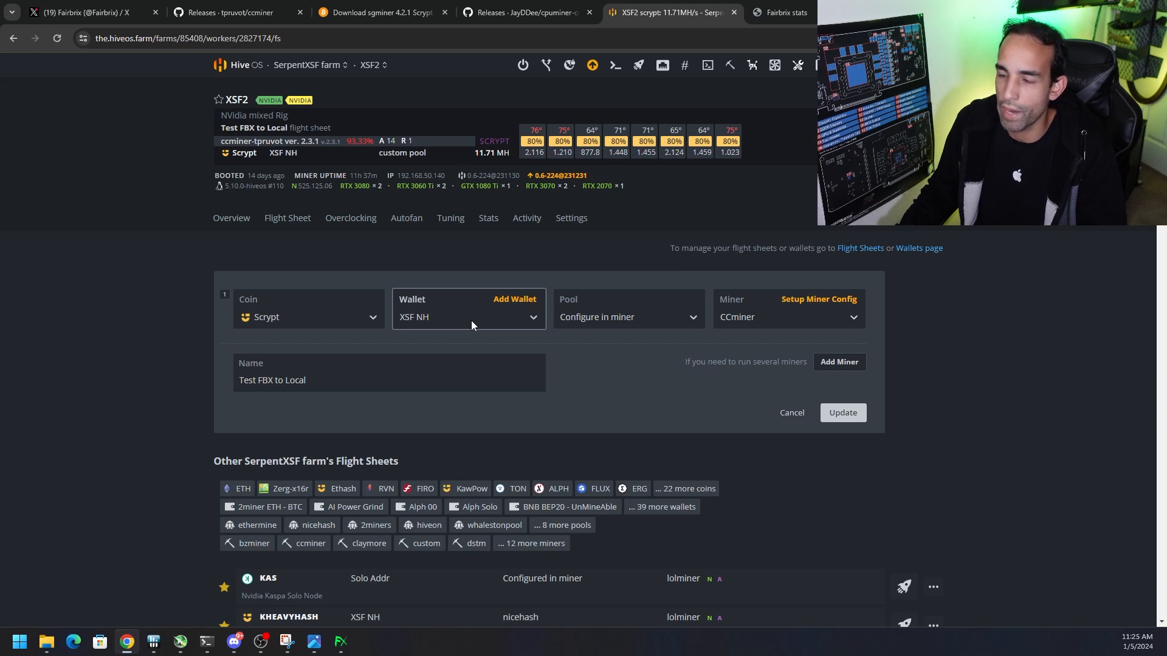
left_click(633, 319)
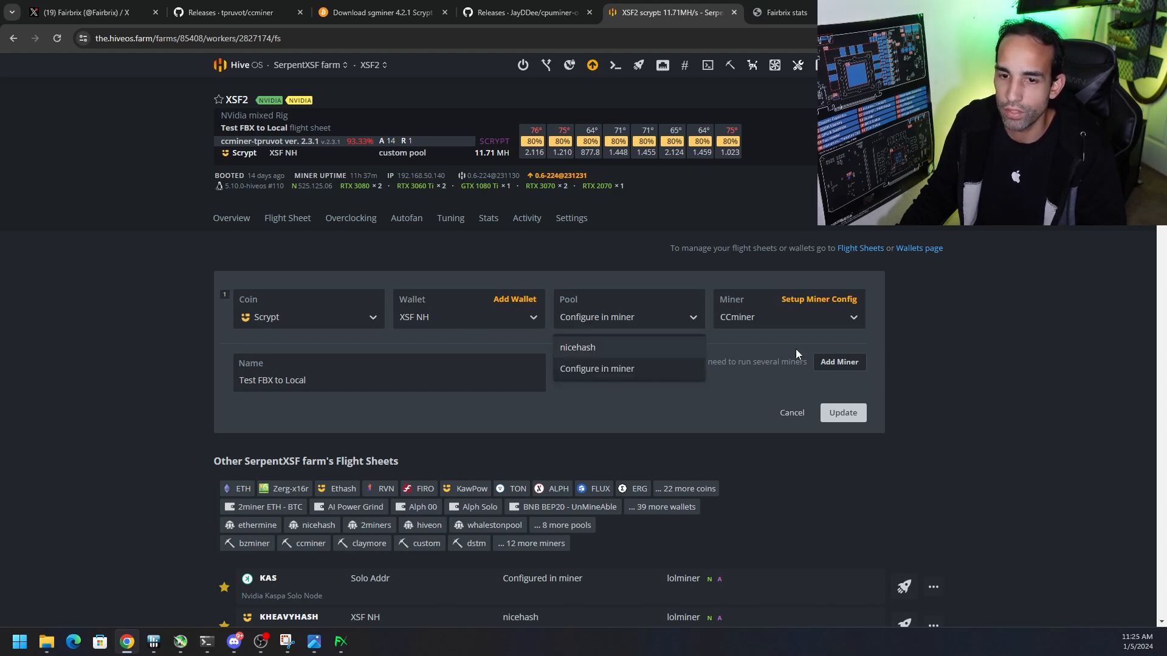
Review the Test FBX to Local flight sheet's CCminer configuration, including version, wallet template, pool URL and pass fields, and leave it without applying changes
left_click(826, 299)
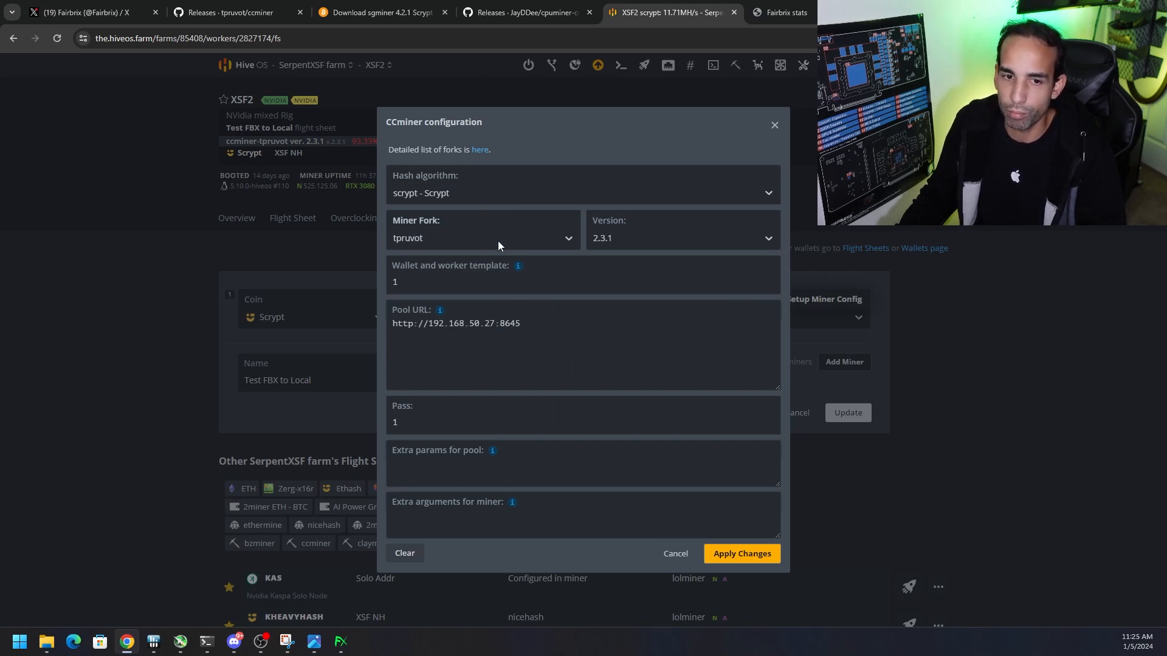
left_click(645, 242)
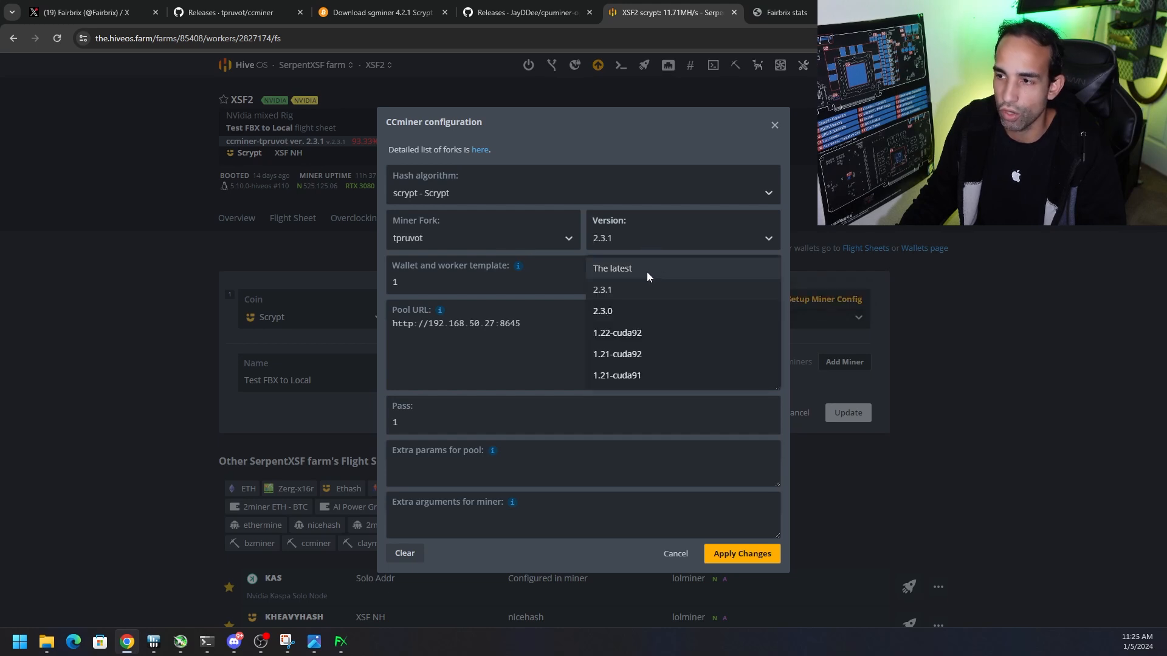
left_click(509, 284)
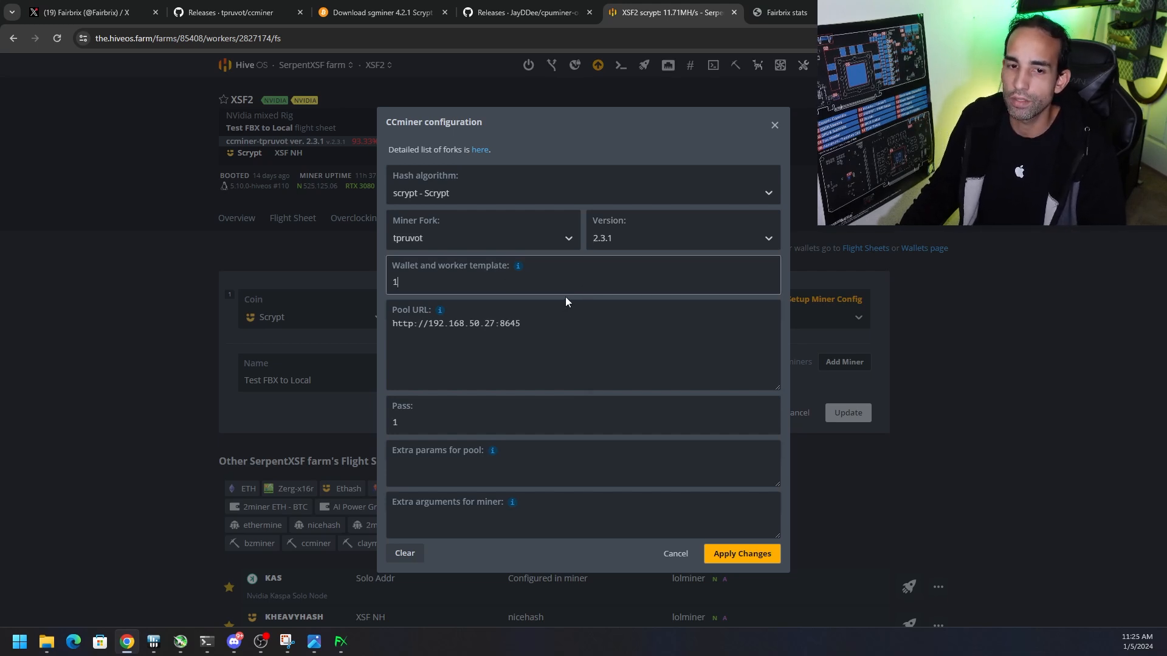
mouse_move(515, 267)
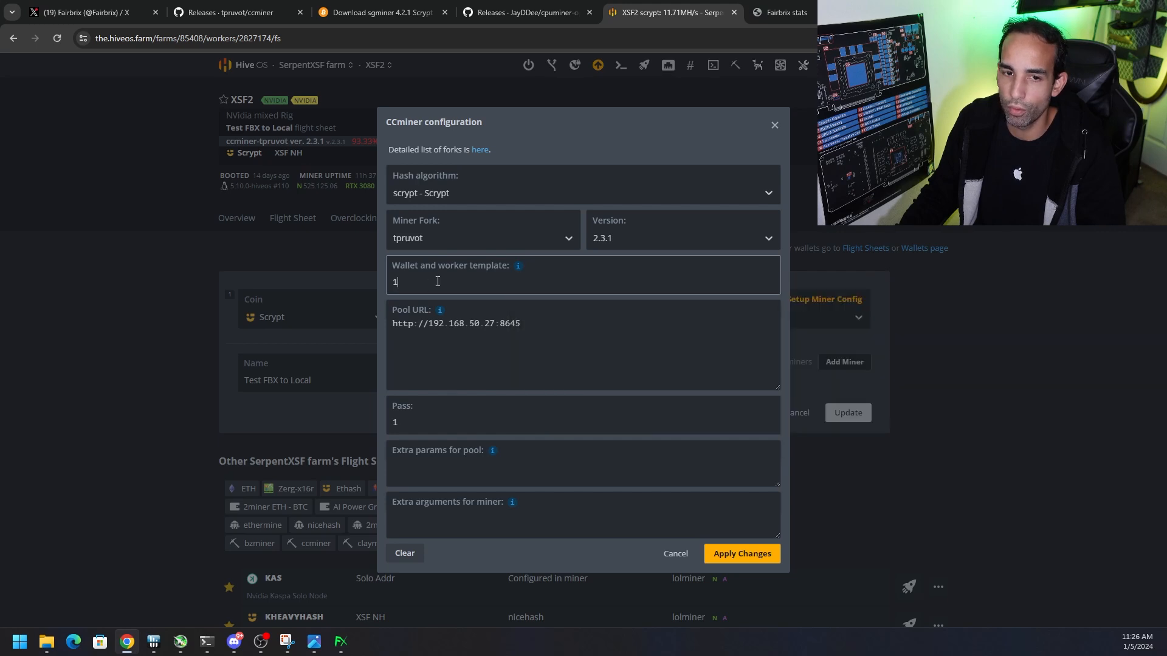
left_click_drag(525, 323, 374, 325)
left_click(495, 348)
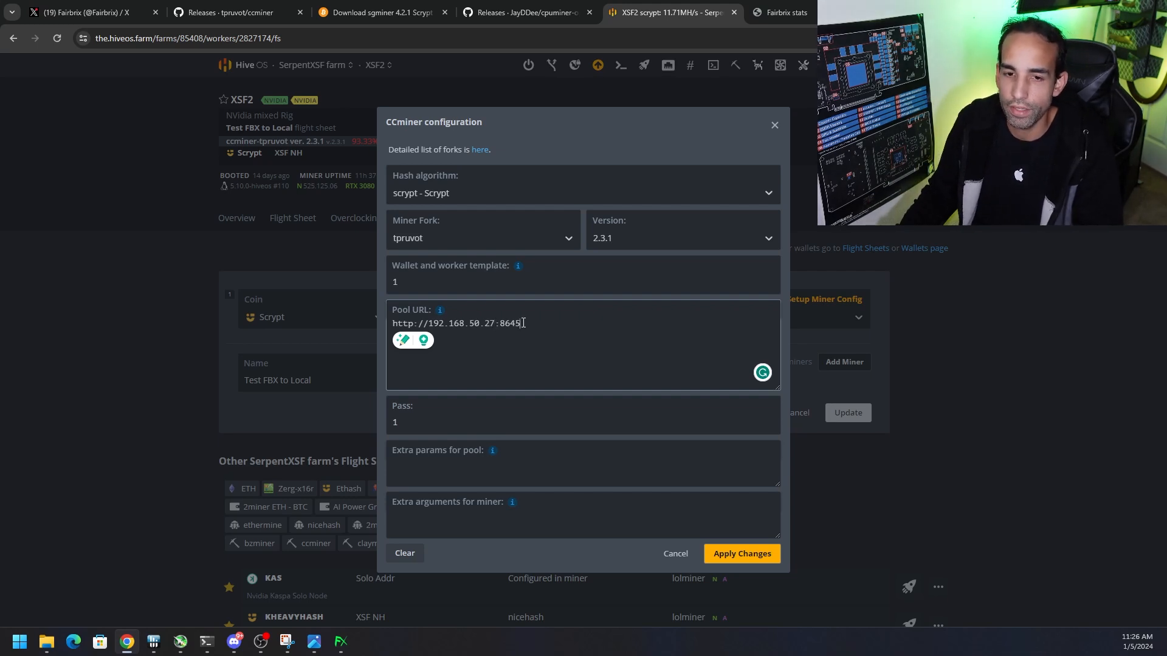
left_click(445, 423)
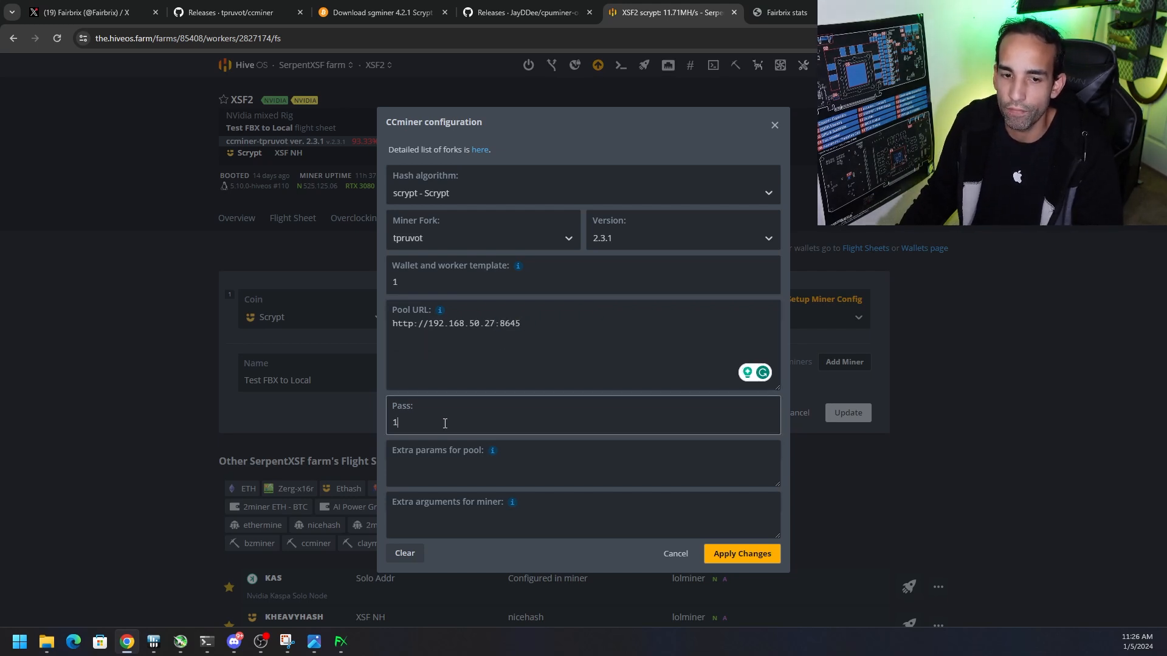
left_click(675, 554)
Show the XSF2 worker's overview with its per-GPU hashrates
left_click(248, 226)
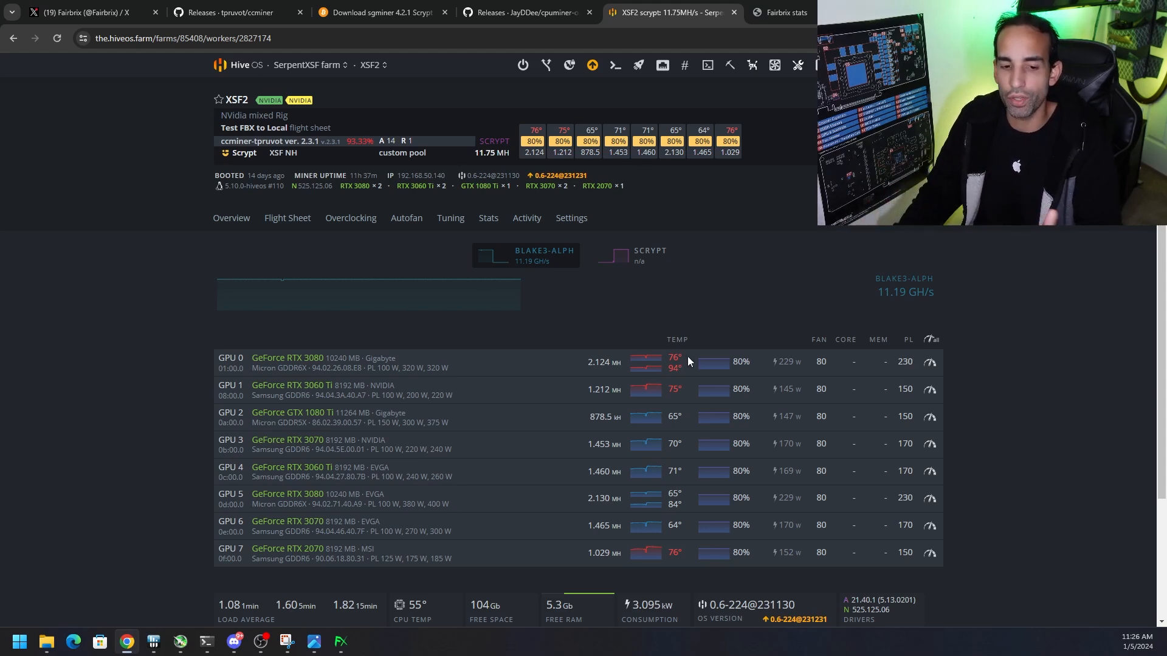
right_click(956, 322)
left_click(1038, 268)
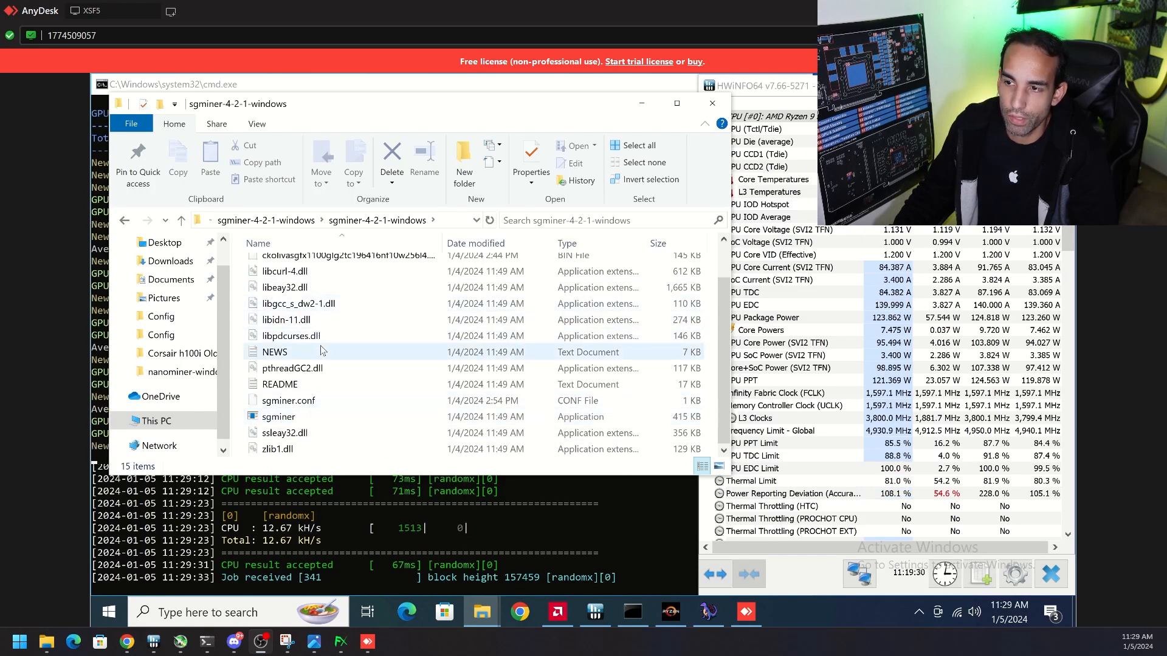
Open sgminer.conf from the sgminer-4-2-1-windows folder on the remote XSF5 machine in Notepad++ and examine its pools section
right_click(310, 403)
left_click(403, 176)
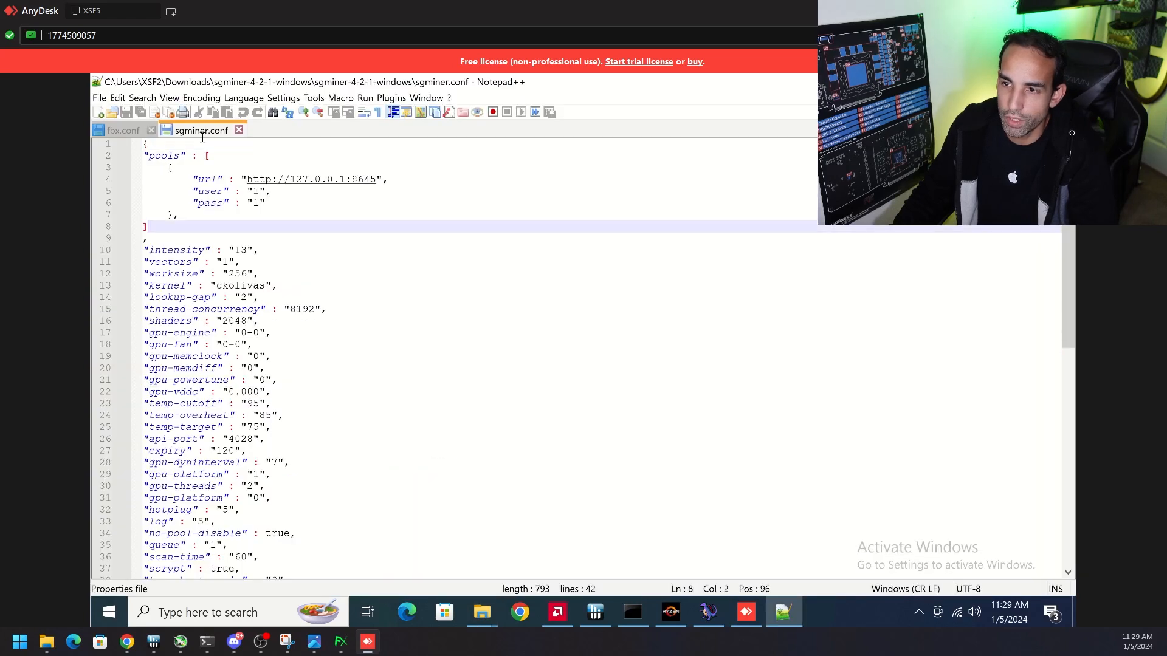
key("shift+Up")
key("shift+Up")
key("shift+Up")
key("shift+Up")
key("shift+Up")
key("shift+Up")
key("shift+Up")
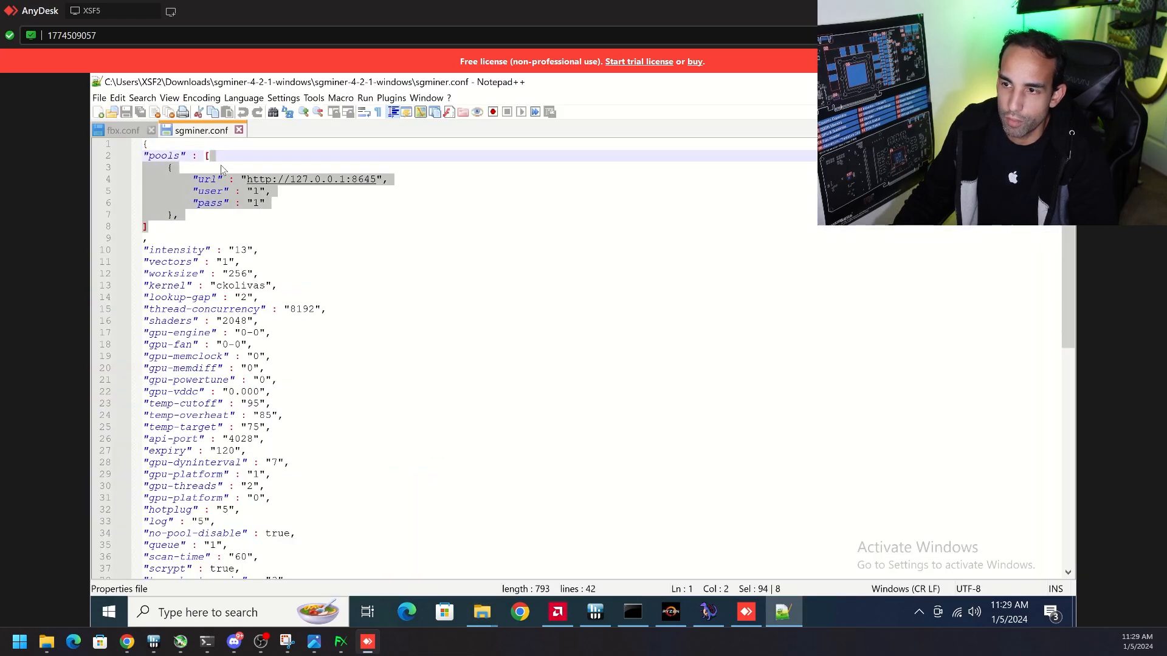
left_click(169, 168)
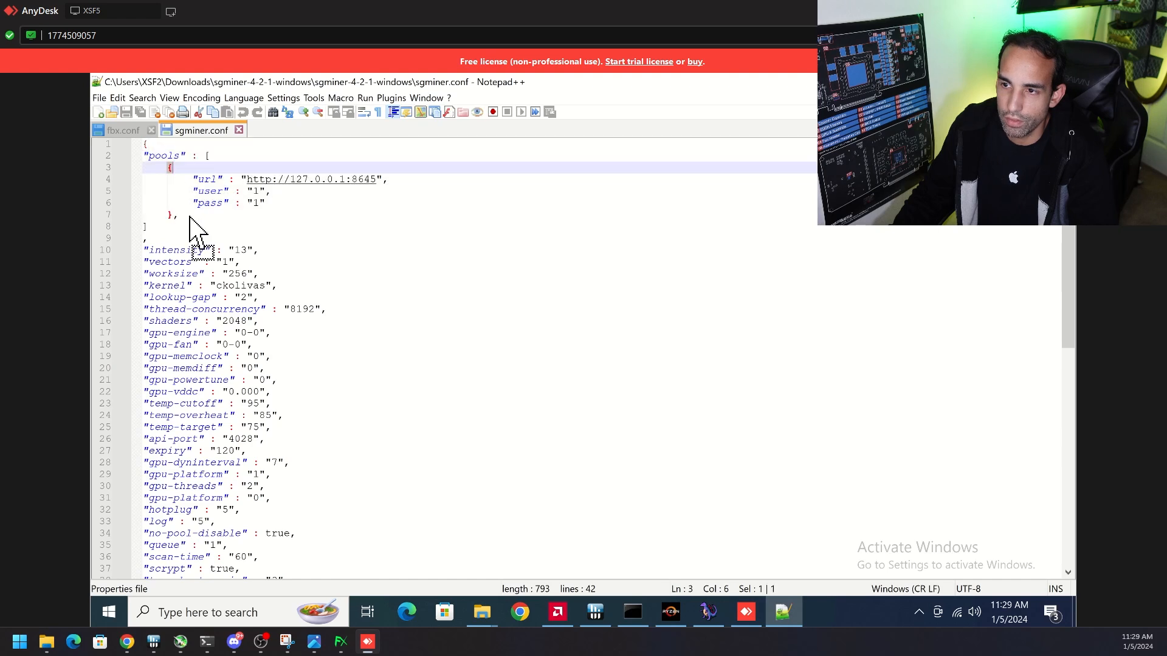
left_click_drag(182, 215, 170, 170)
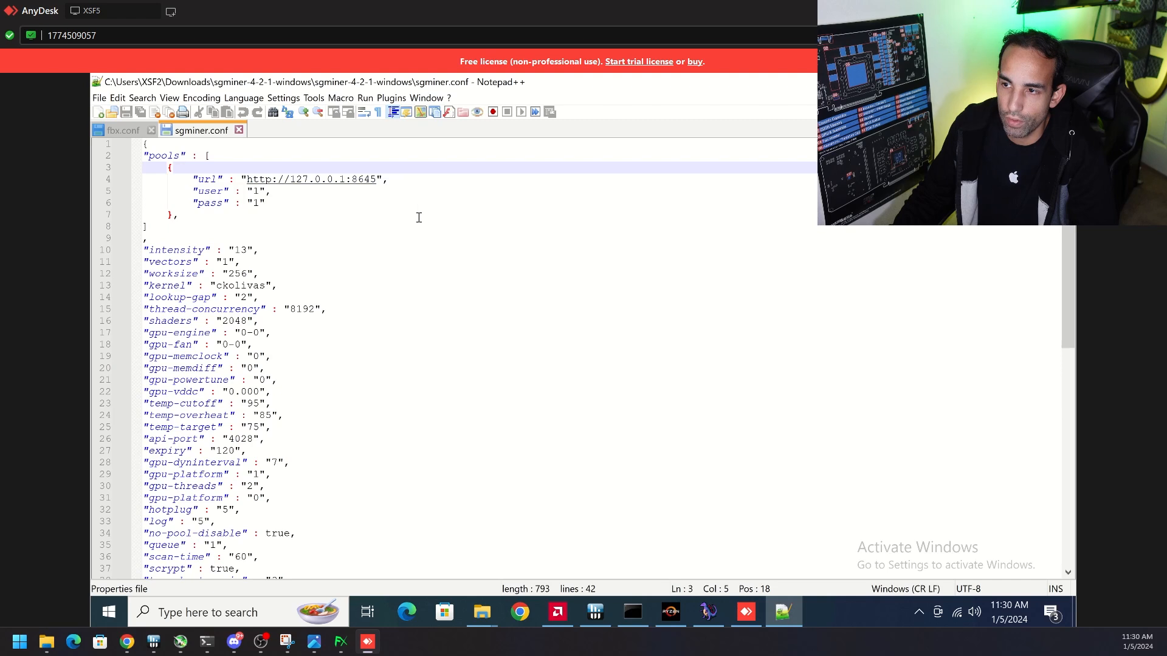
double_click(391, 183)
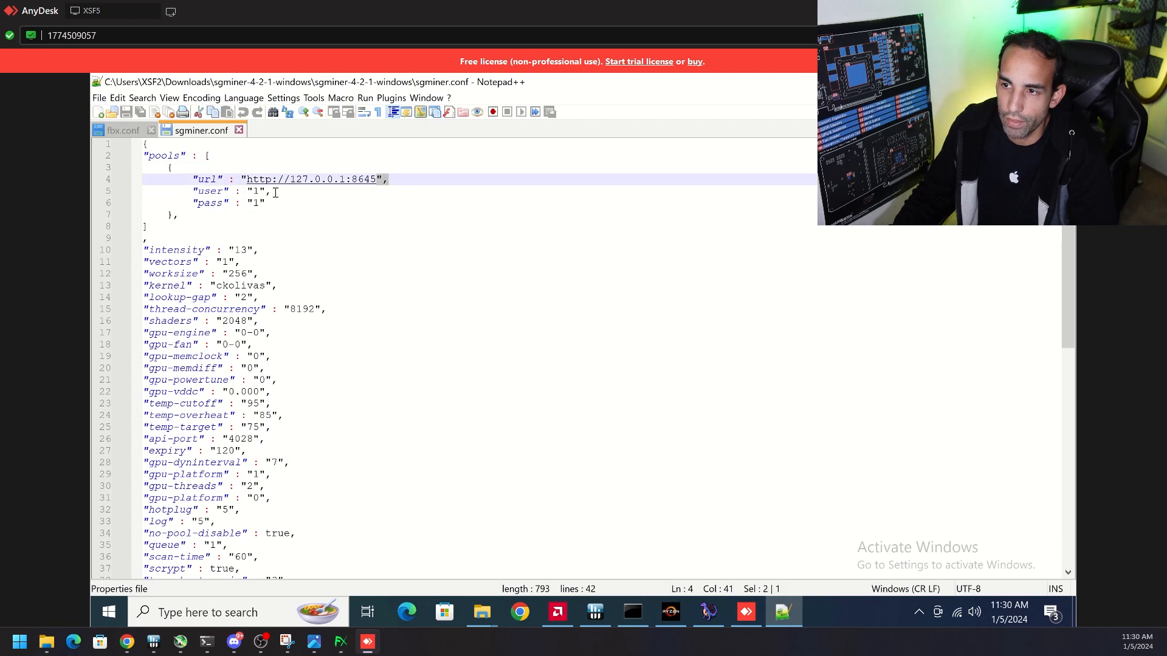
left_click(377, 197)
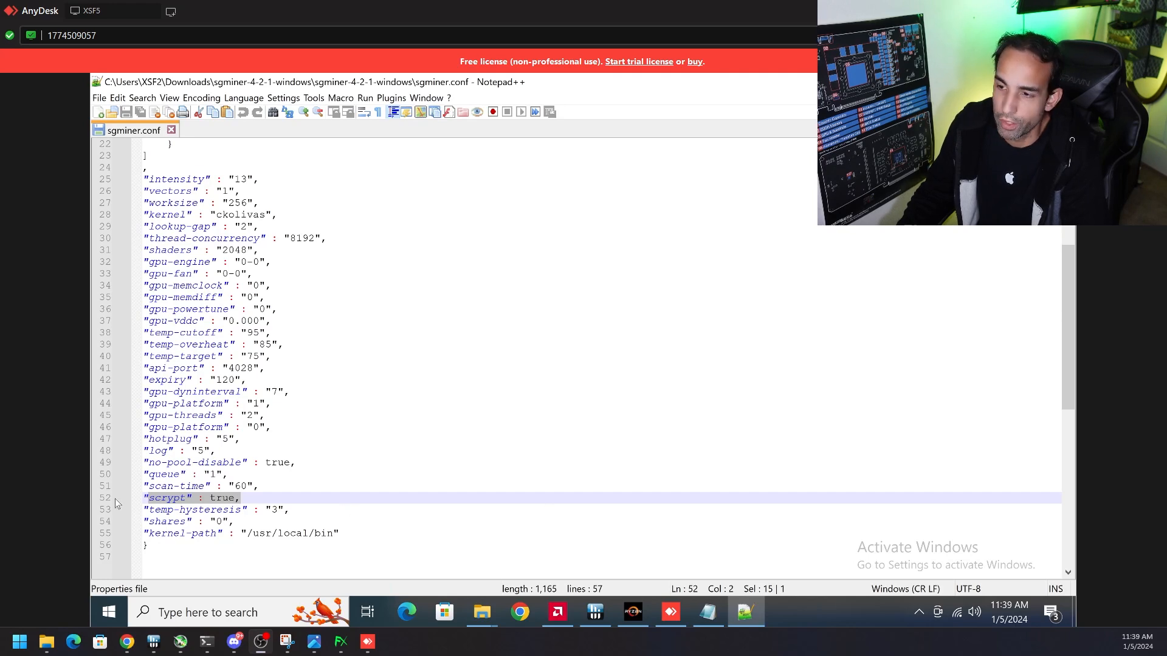
Delete the second, third and fourth pool blocks in sgminer.conf, along with the trailing comma after the first pool's closing brace
scroll(273, 450, "up", 7)
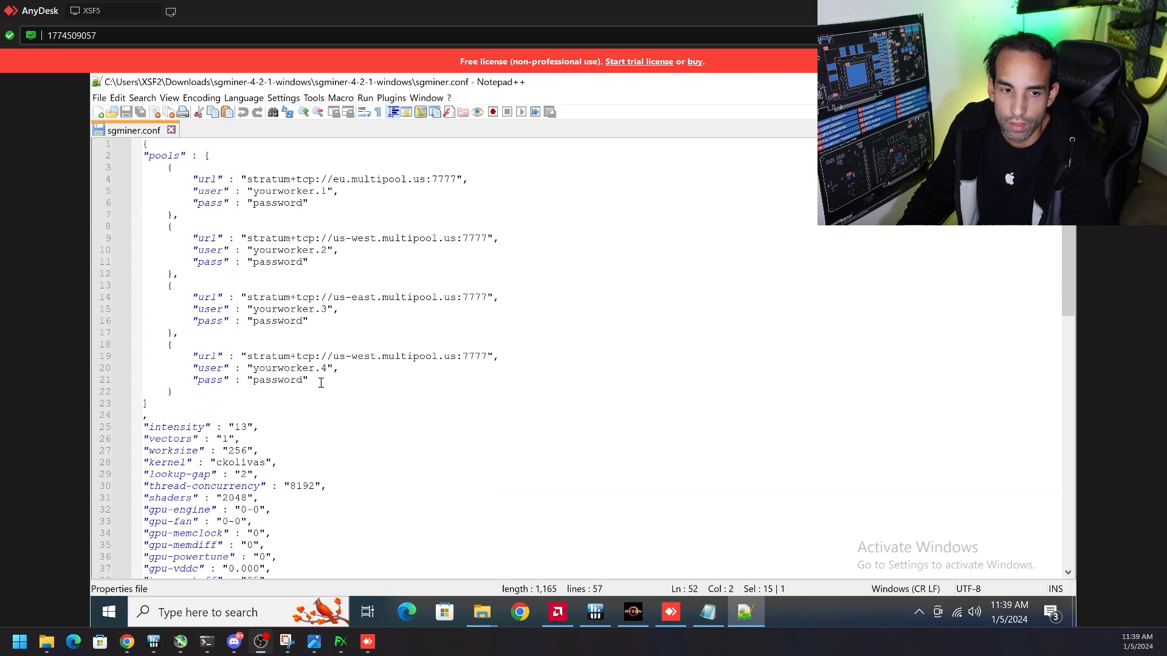
triple_click(321, 383)
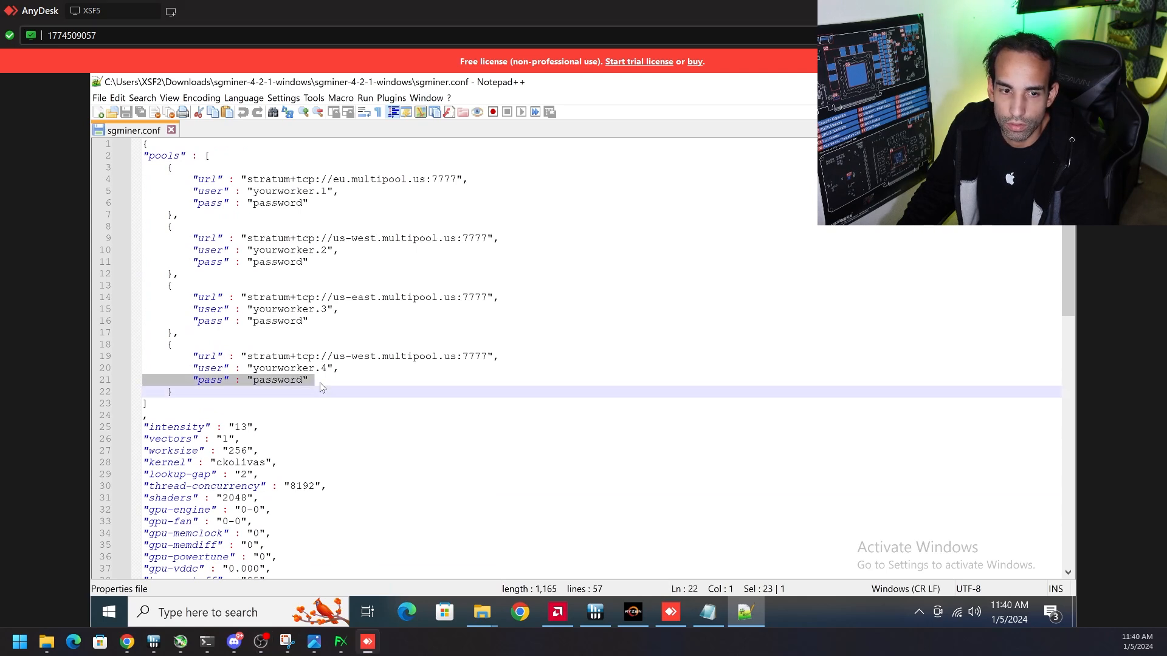
left_click(192, 396)
left_click_drag(189, 377, 165, 231)
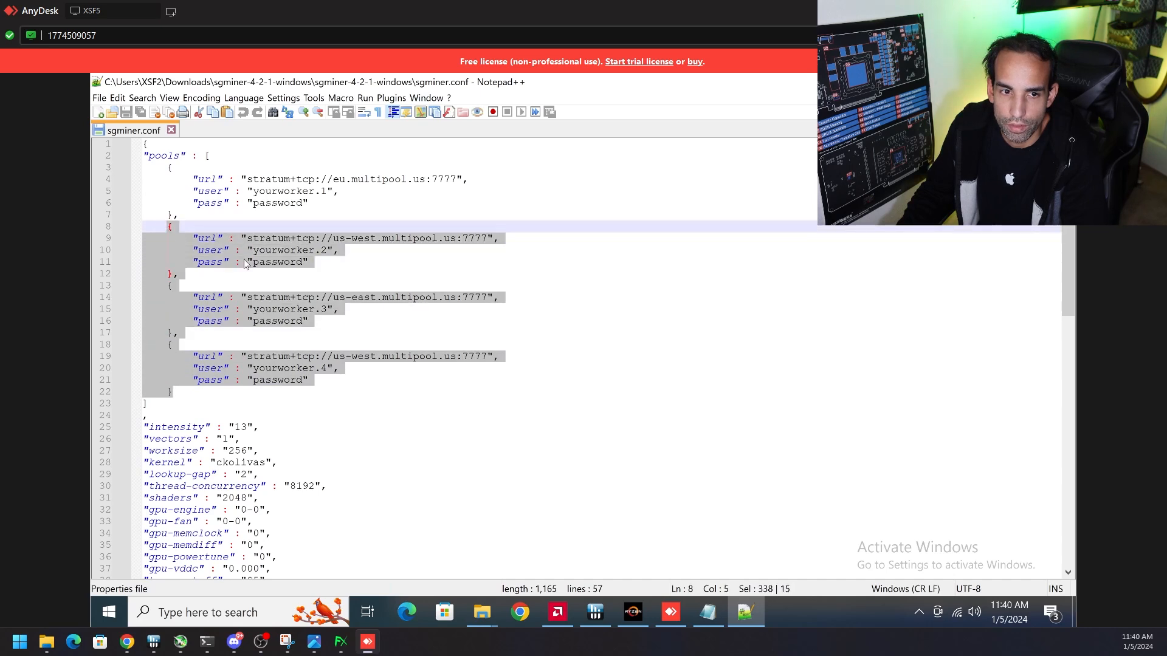
key("Delete")
key("BackSpace")
key("BackSpace")
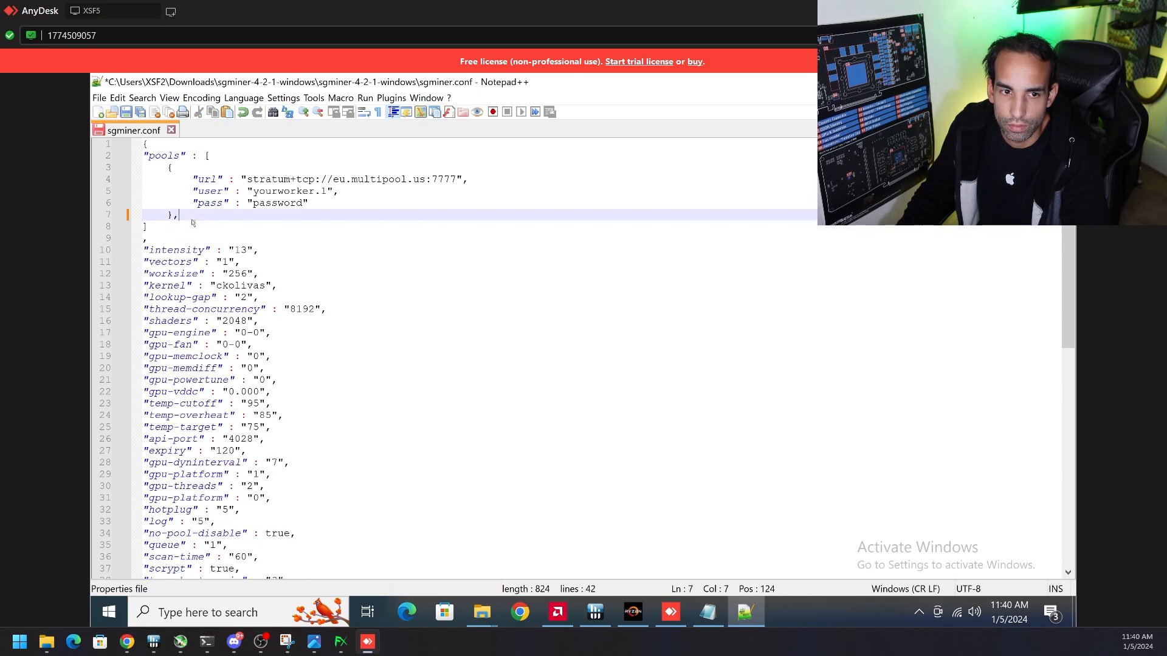
left_click(234, 223)
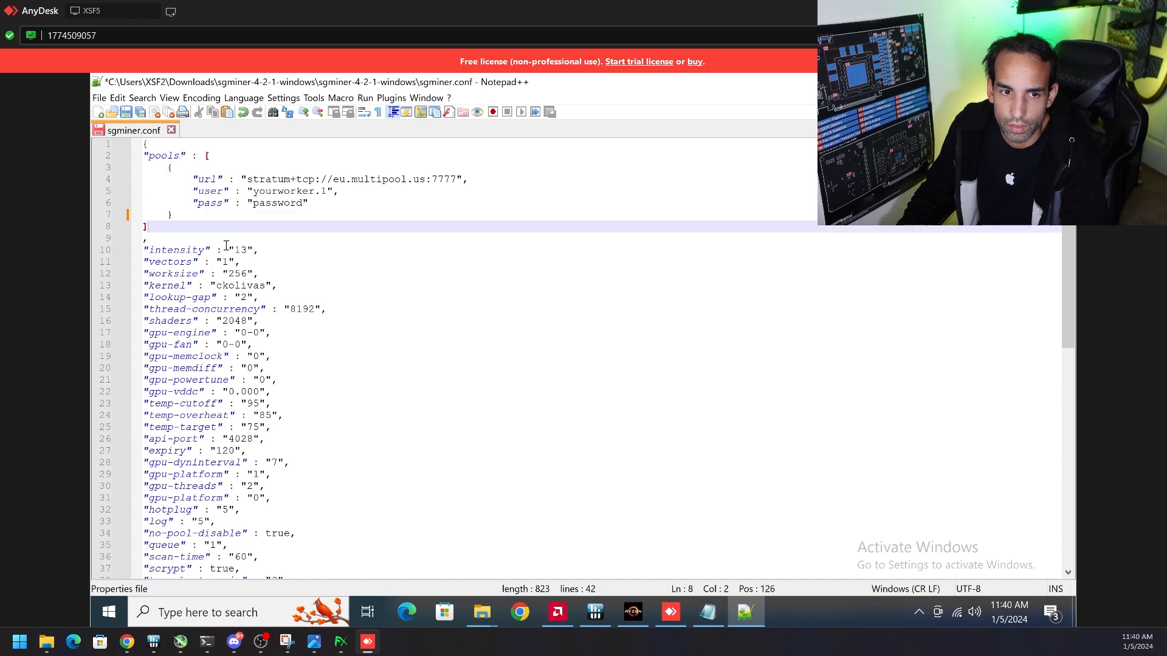
Set the remaining pool's user to 1 and replace its placeholder pass value with the RPC password
left_click(332, 192)
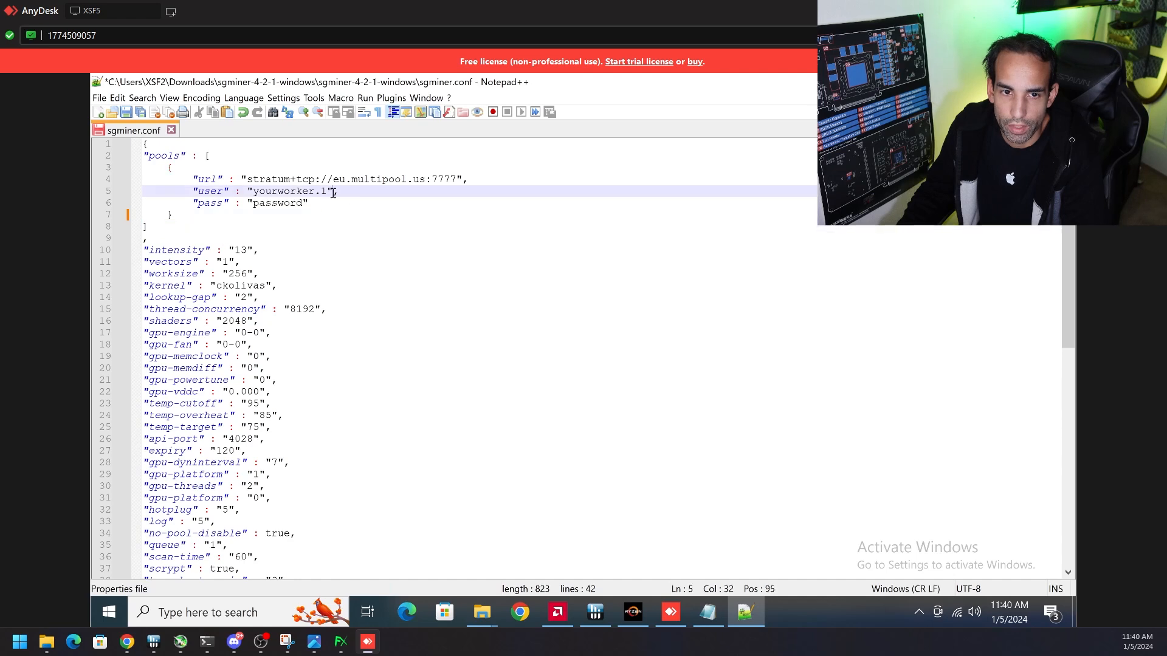
left_click_drag(322, 192, 253, 202)
key("BackSpace")
left_click(283, 202)
type("1")
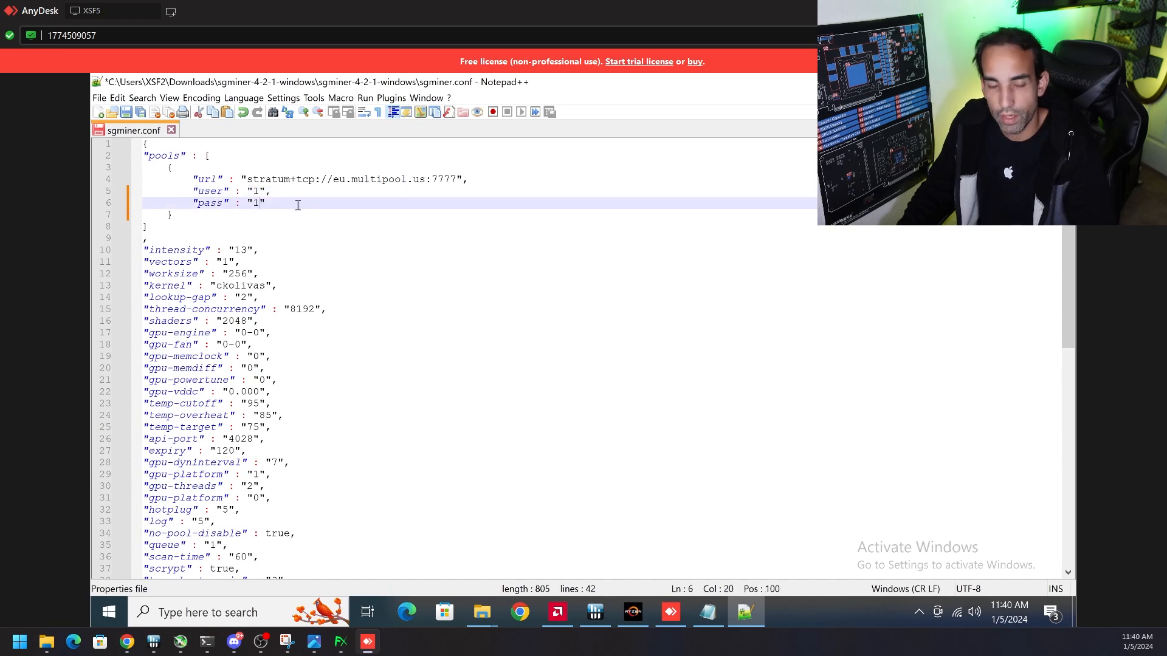
left_click_drag(456, 179, 247, 181)
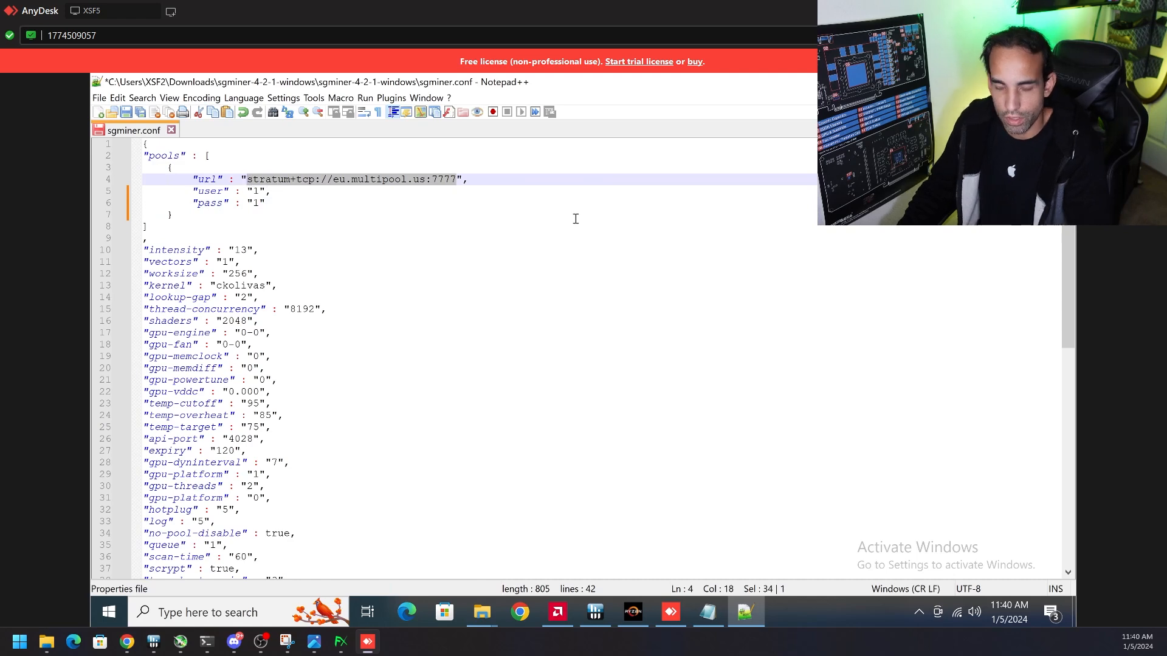
type("http:")
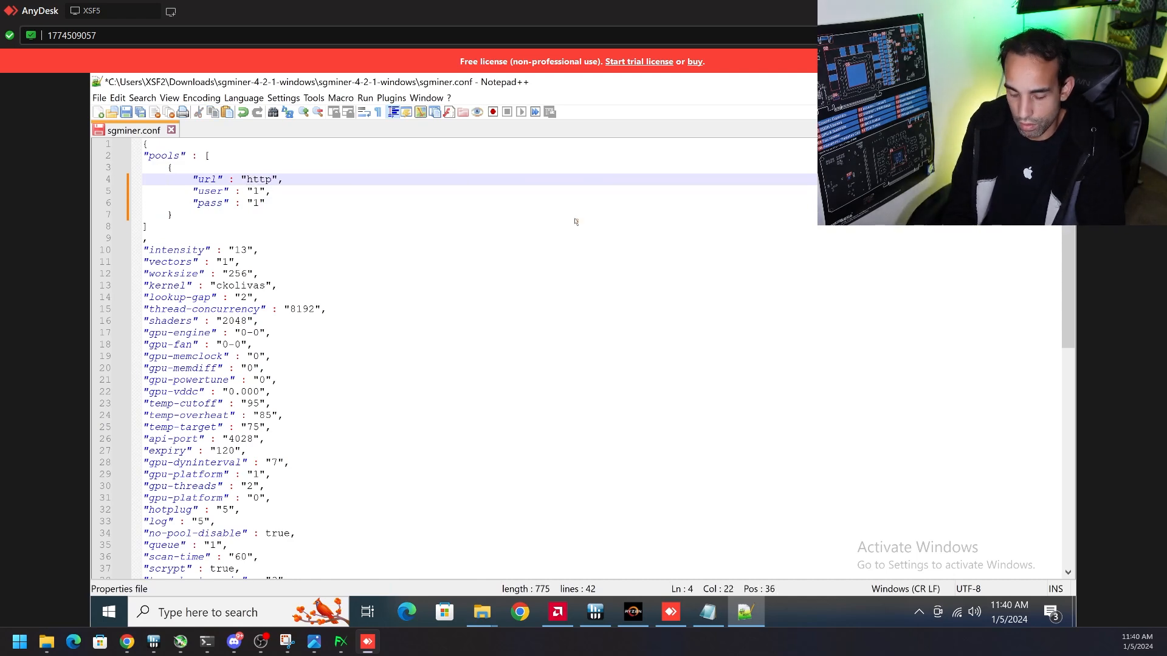
type("//12")
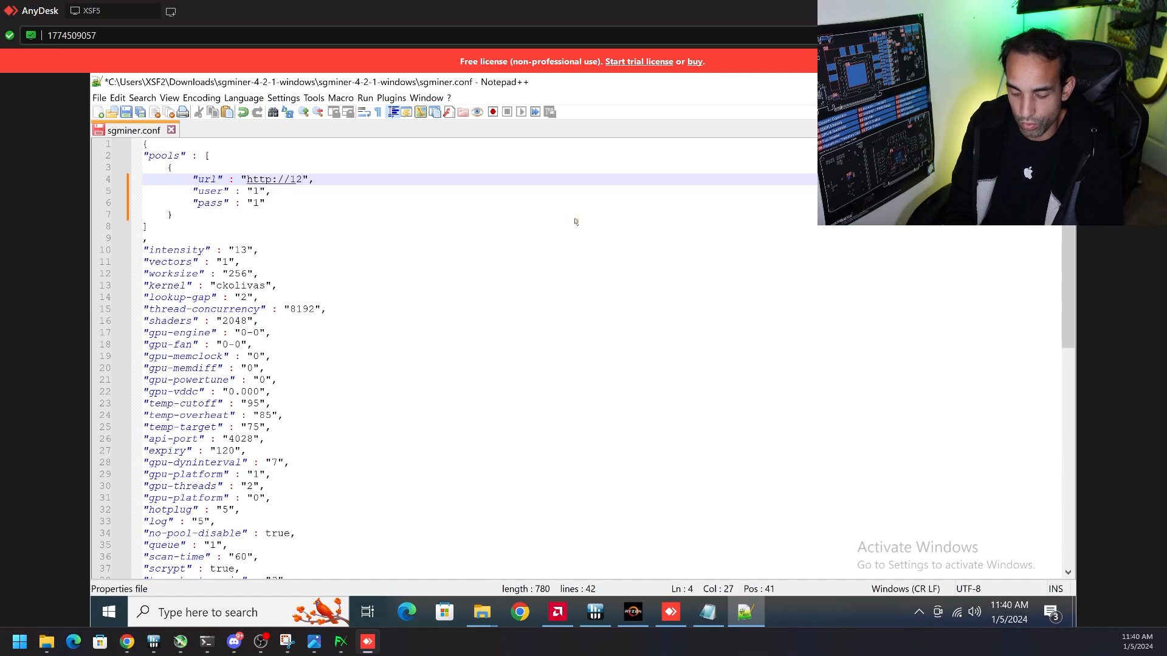
type("7.0.")
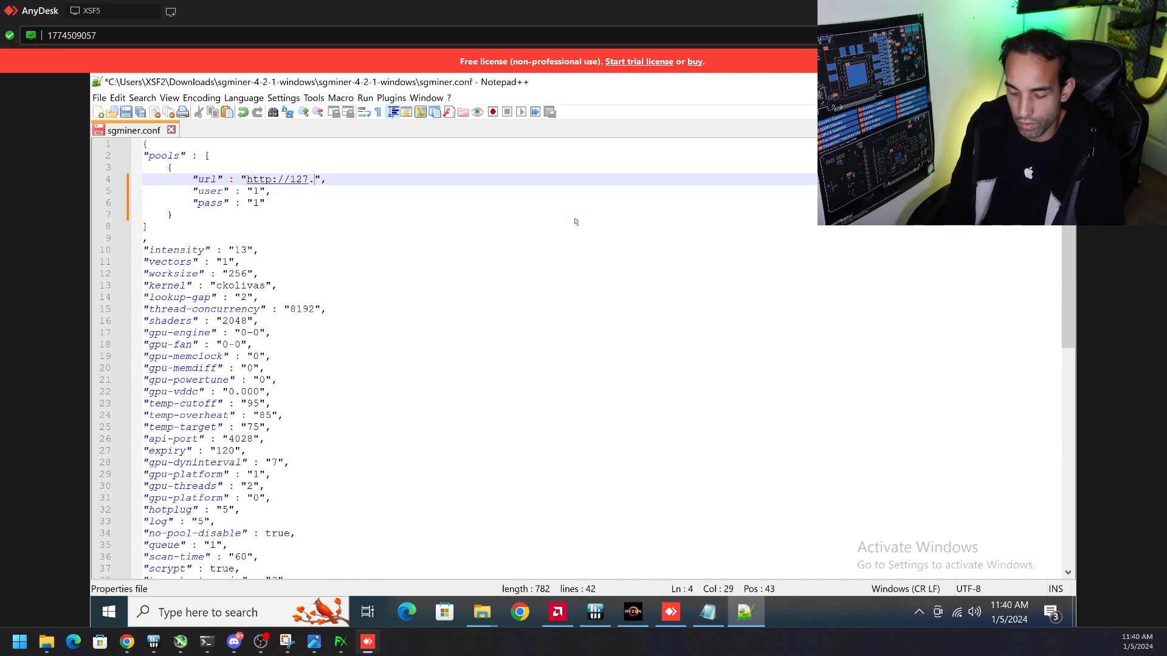
type("0.1")
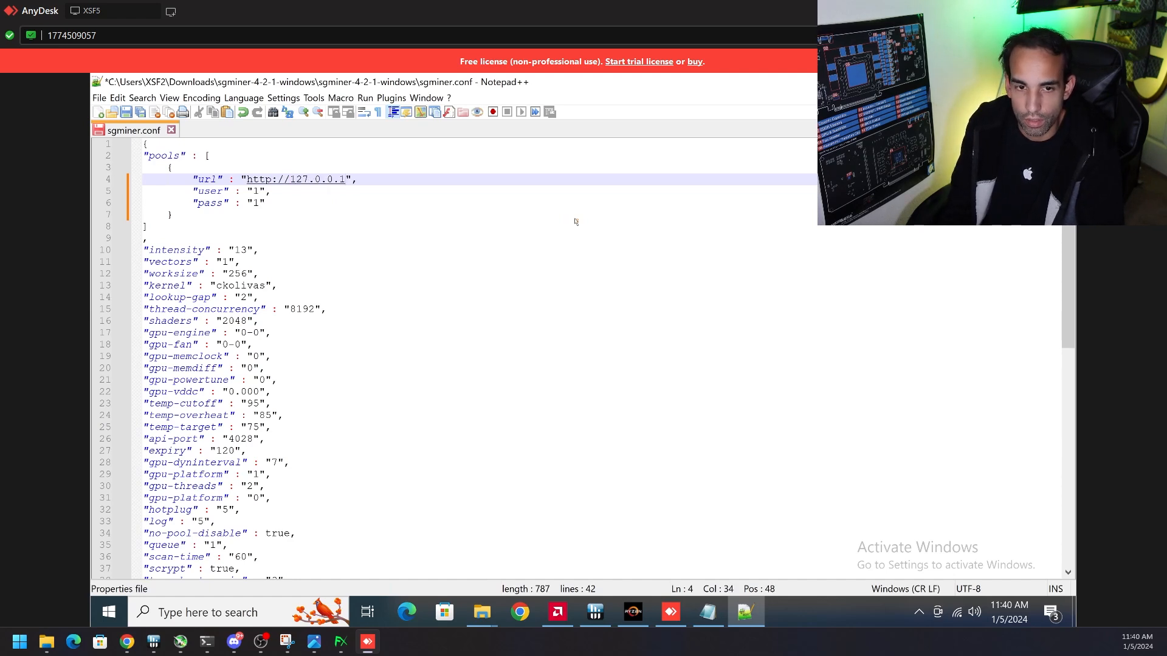
type(":8645")
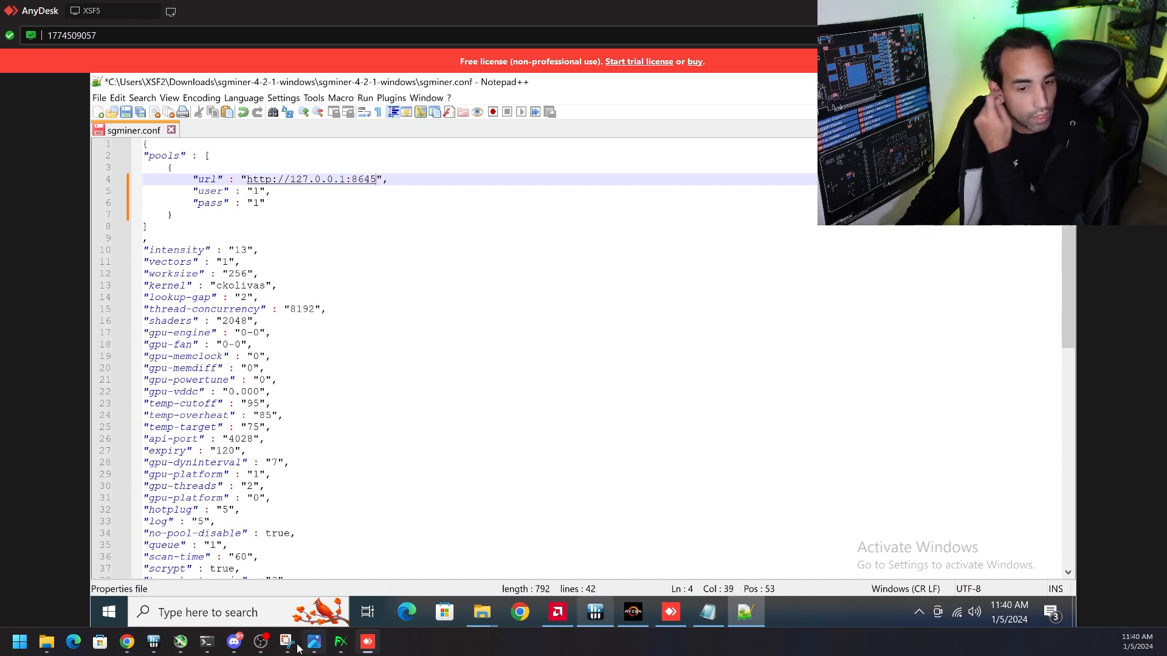
Switch to Discord and read step 4b on sgminer.conf in the Fairbrix mining-tutorial channel, then return to the file
left_click(234, 643)
scroll(515, 410, "down", 5)
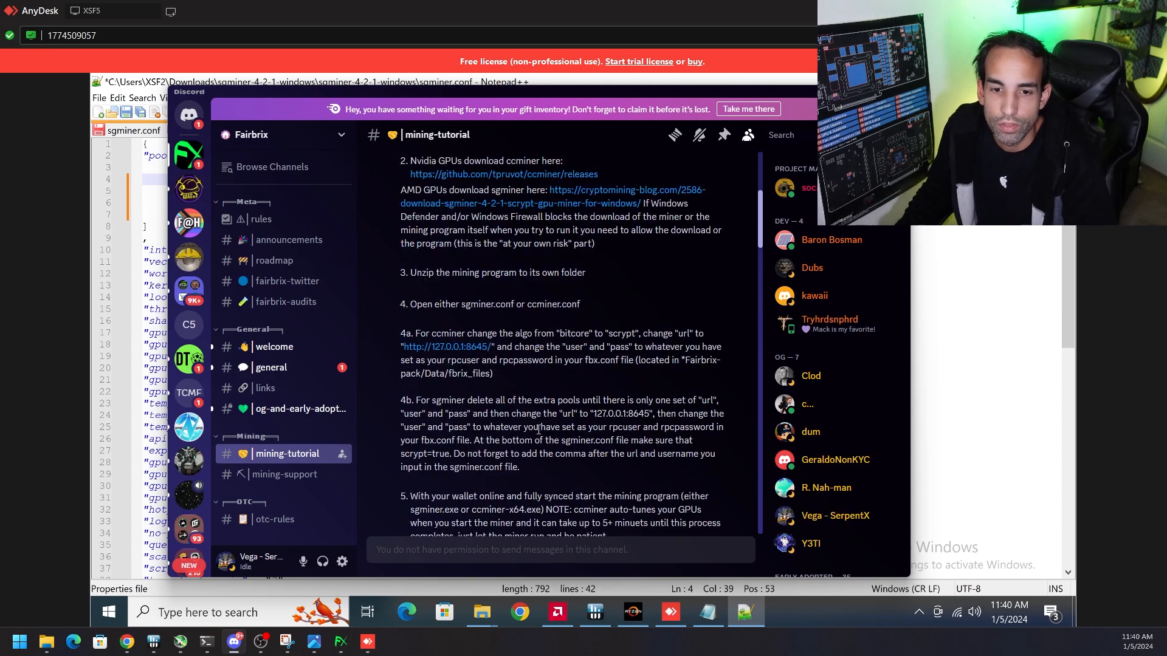
left_click_drag(400, 399, 720, 442)
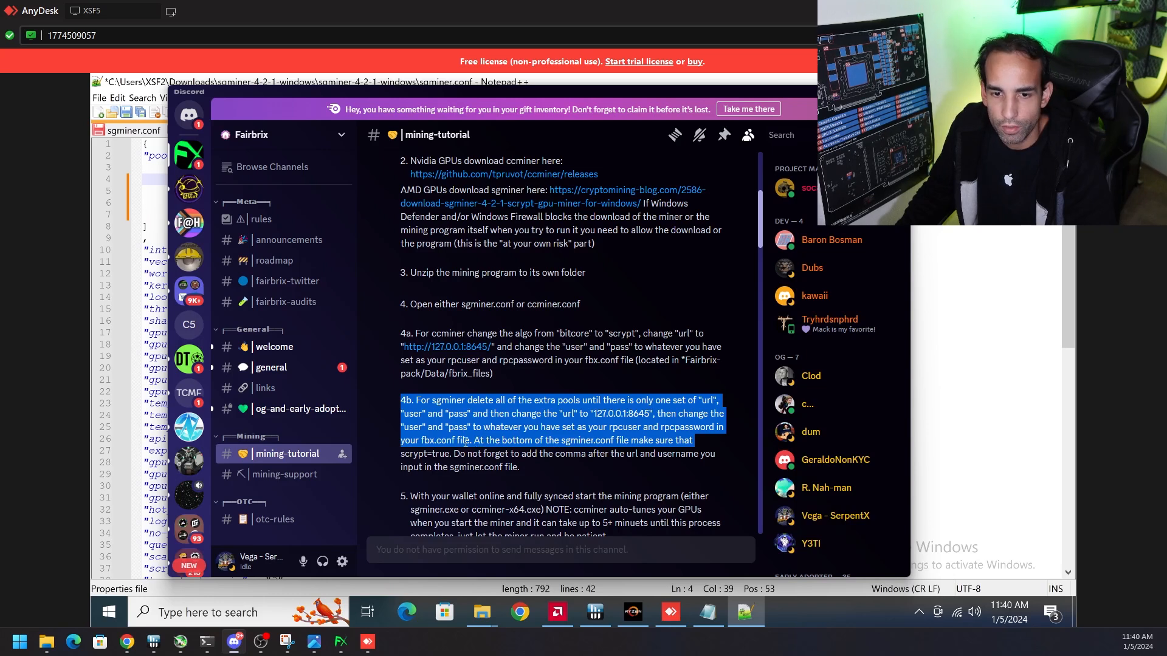
left_click_drag(472, 440, 627, 467)
double_click(480, 454)
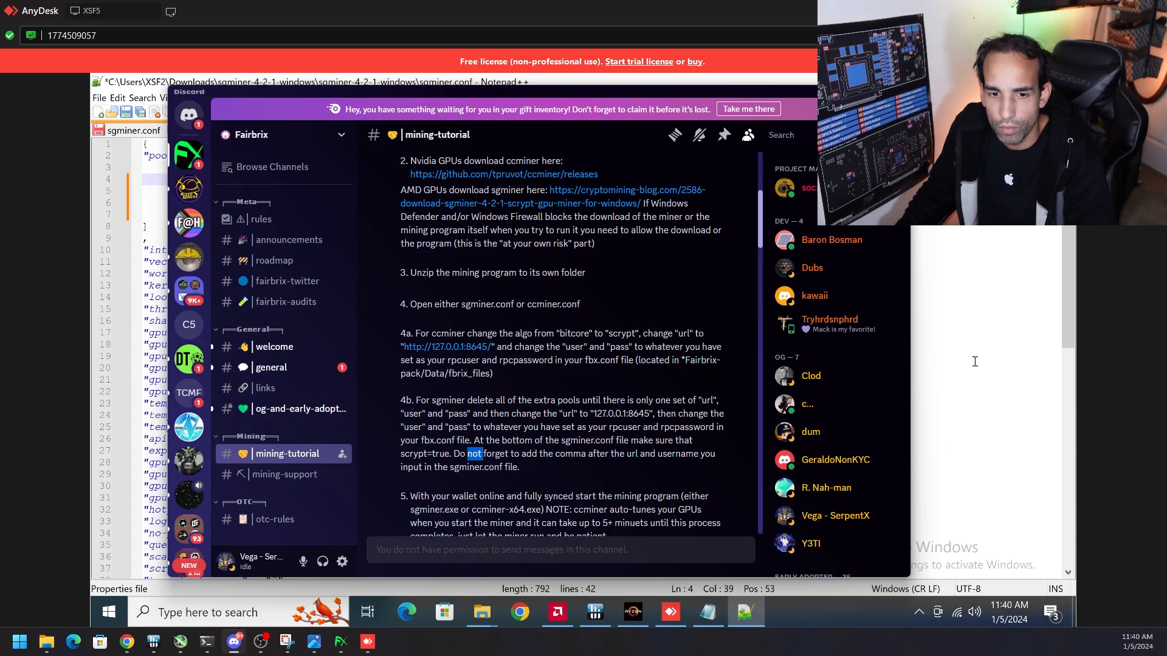
left_click(999, 347)
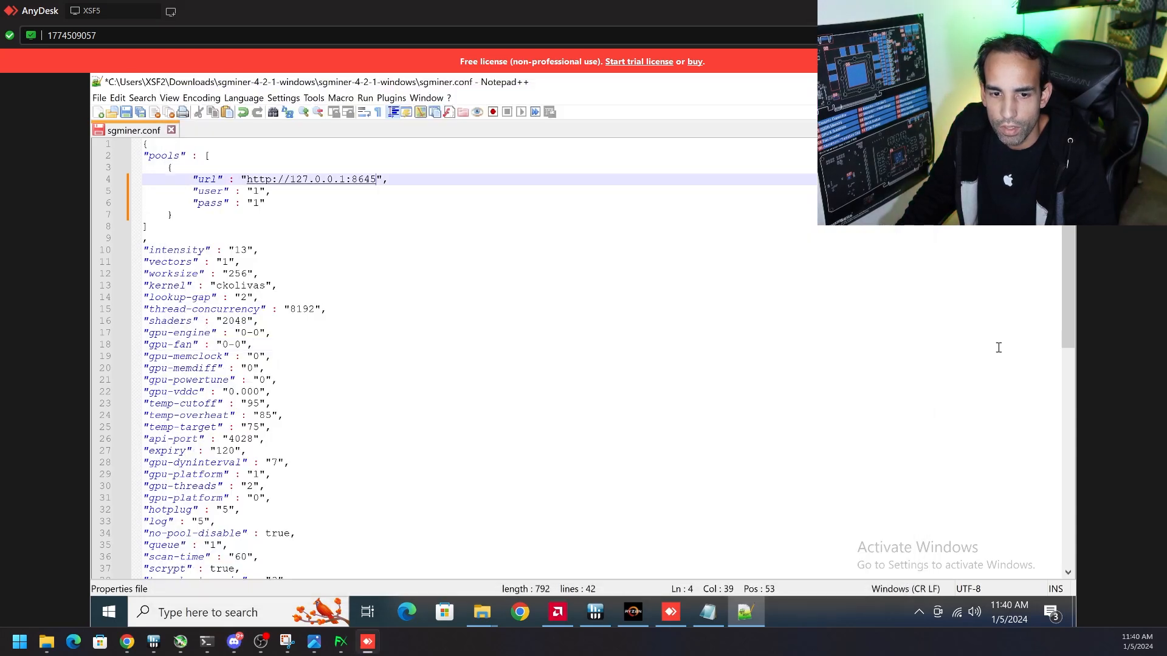
Save sgminer.conf after checking the commas ending the url and user lines, and launch sgminer from the sgminer-4-2-1-windows folder
left_click(392, 180)
left_click(283, 193)
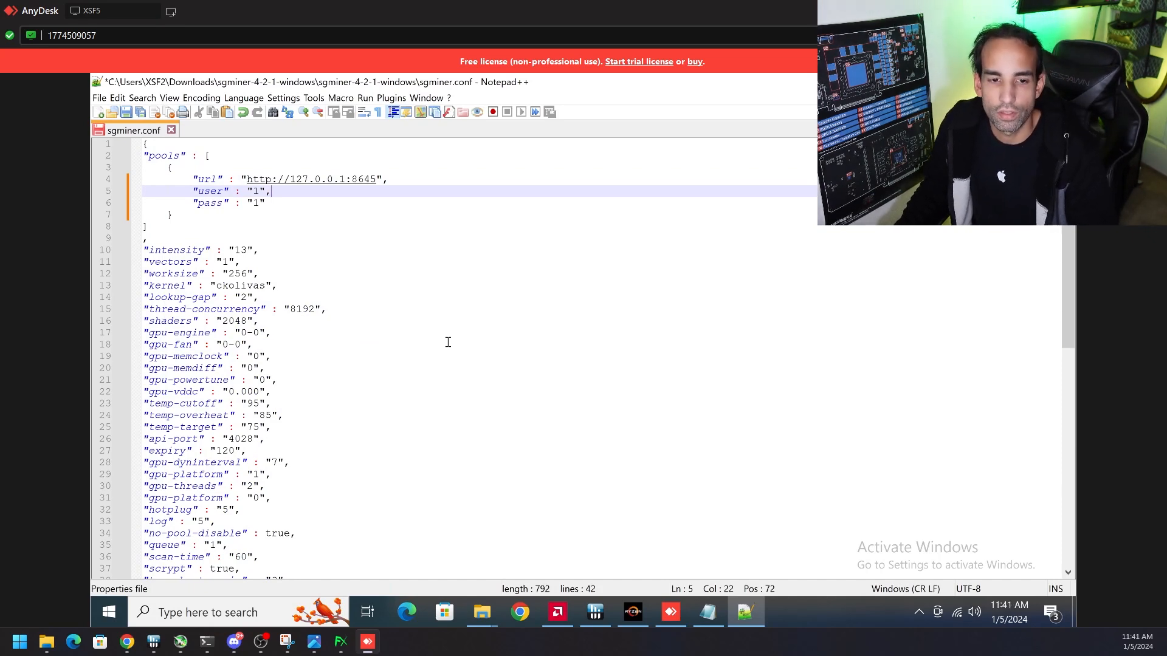
key("ctrl+s")
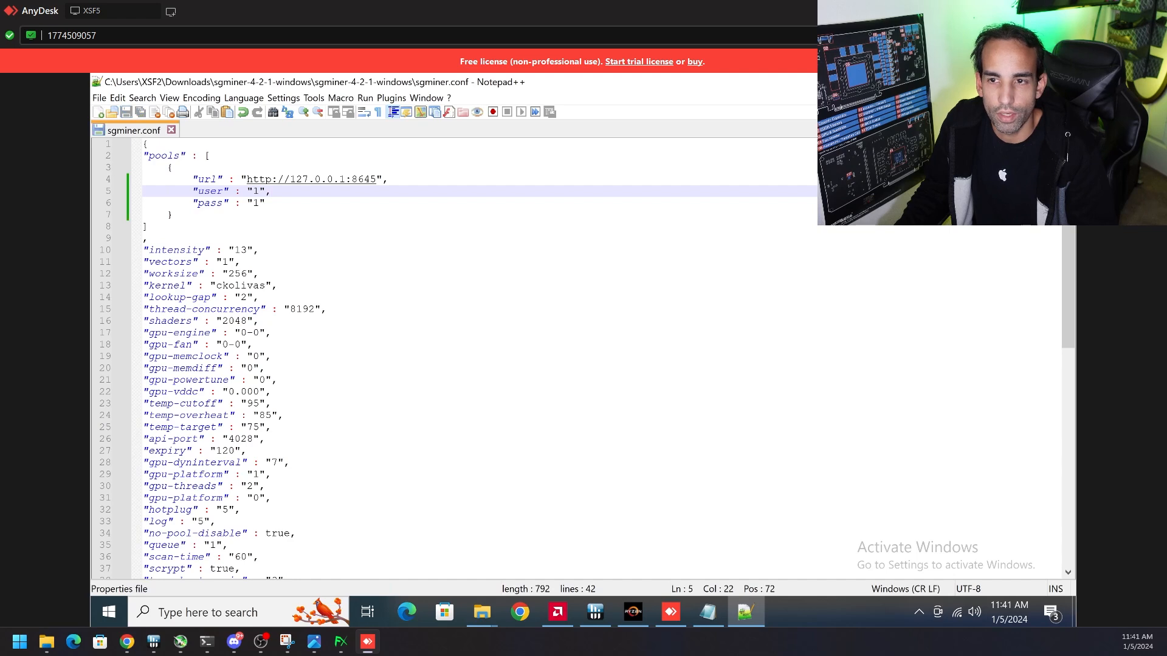
left_click(987, 82)
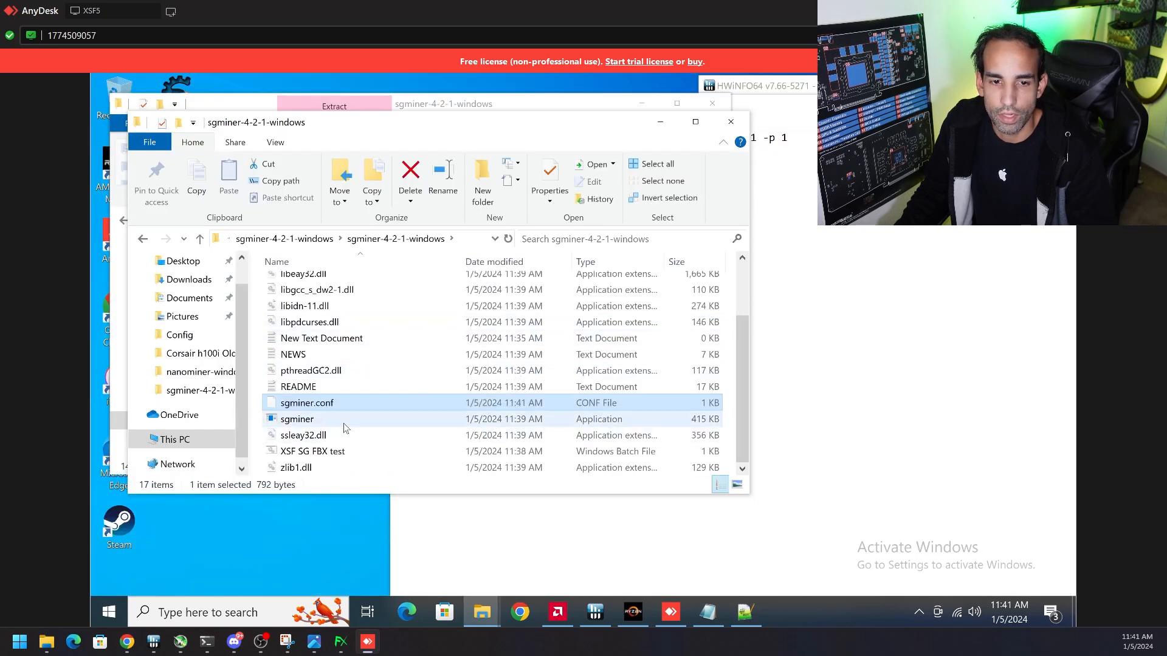
double_click(360, 422)
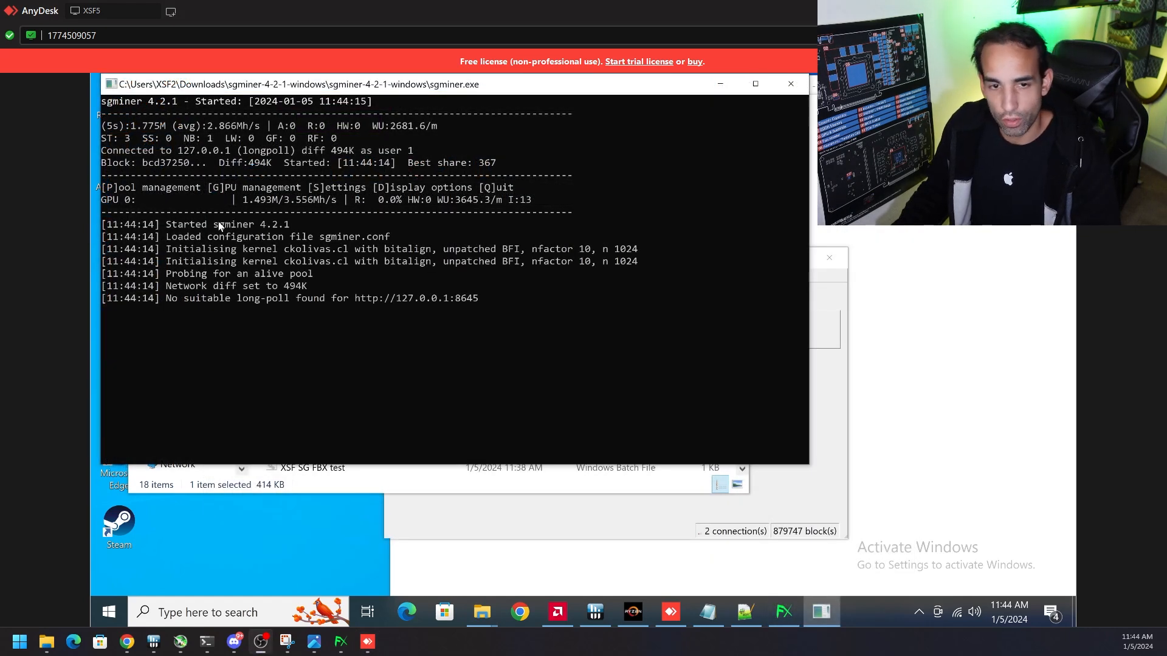
Check the Fairbrix wallet against the running sgminer output, and close the sgminer console
left_click(650, 502)
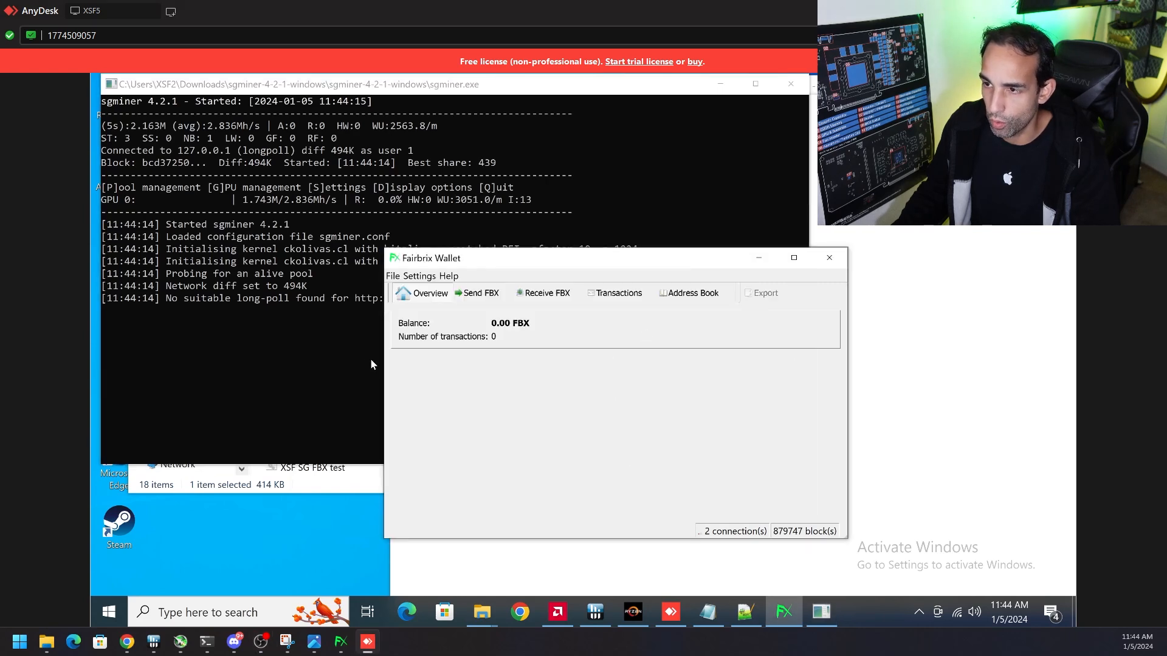
left_click(389, 89)
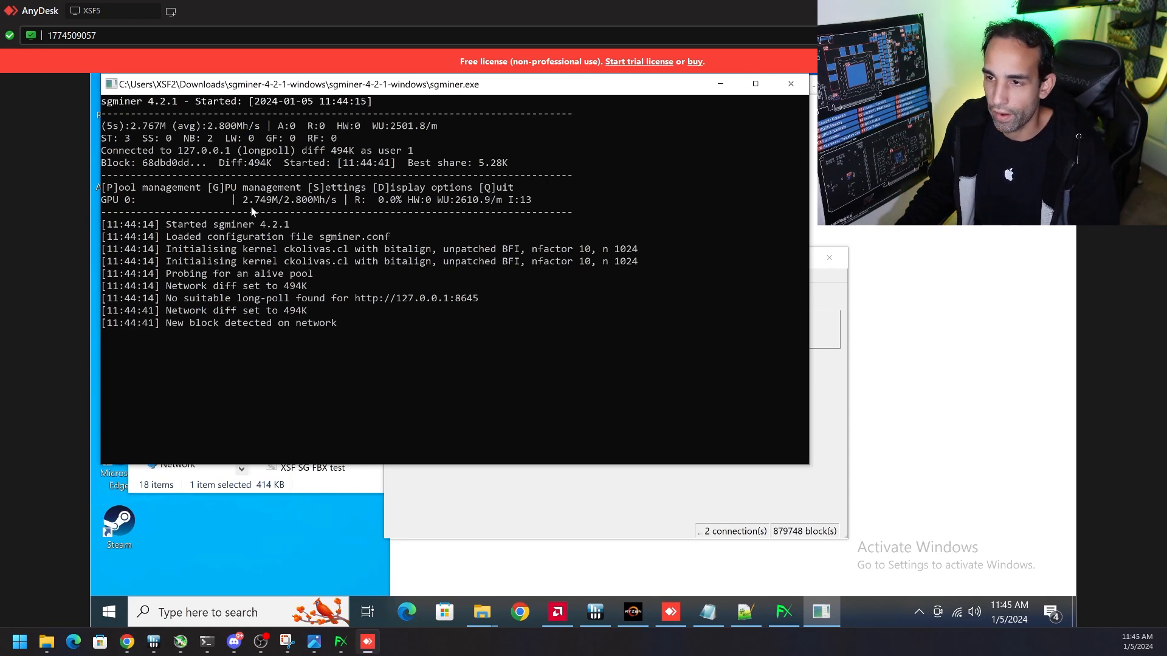
left_click(793, 85)
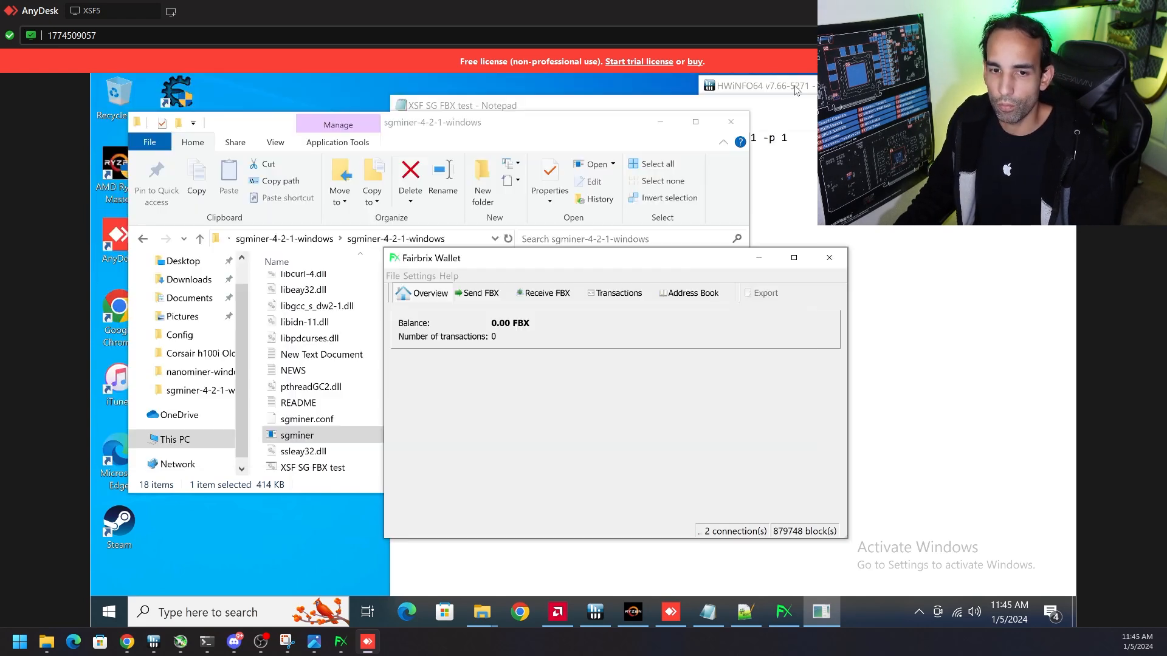
Reopen sgminer.conf in Notepad++ and review the pool's url address and the remaining miner settings down to the file's end
left_click(329, 420)
right_click(329, 421)
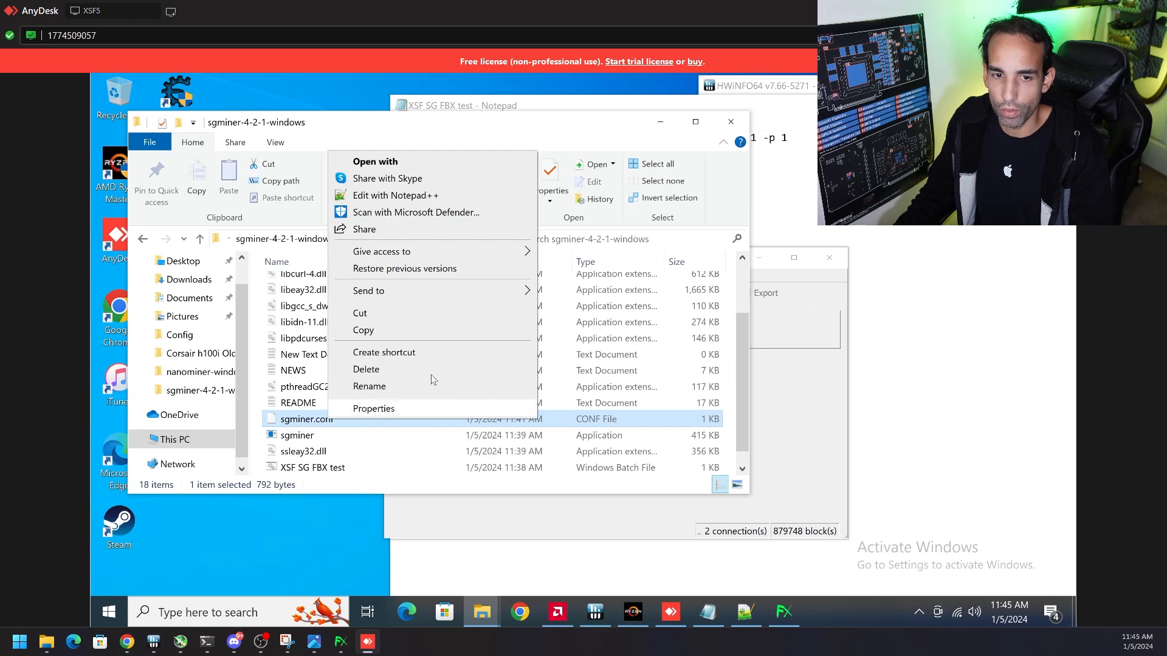
left_click(392, 195)
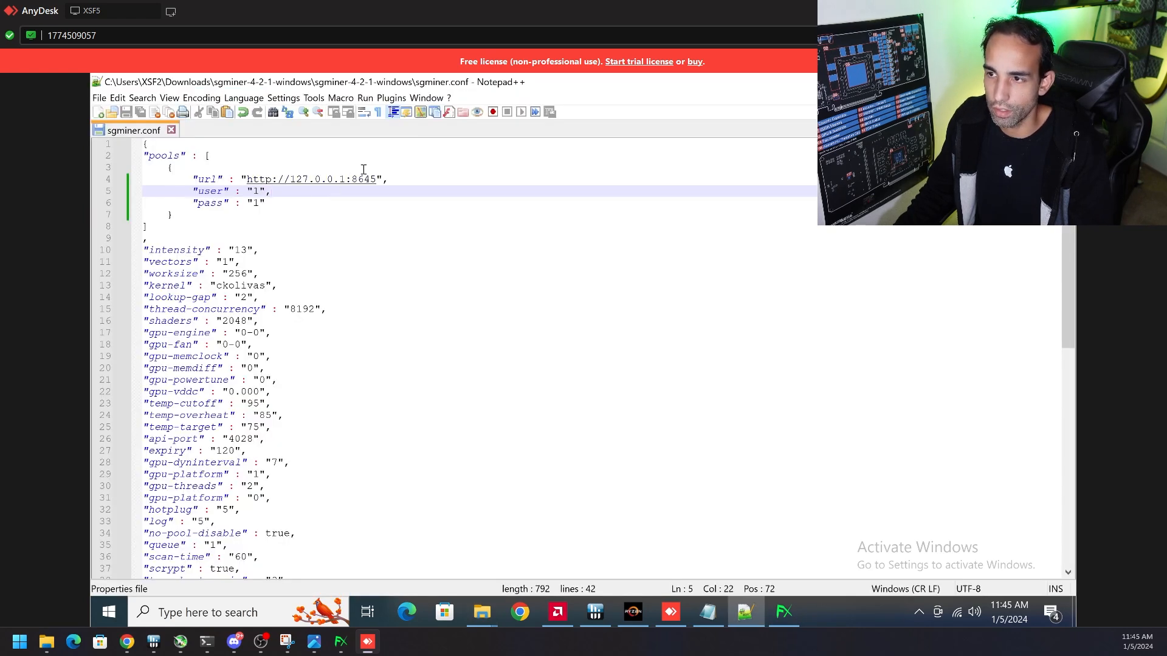
left_click_drag(347, 181, 292, 183)
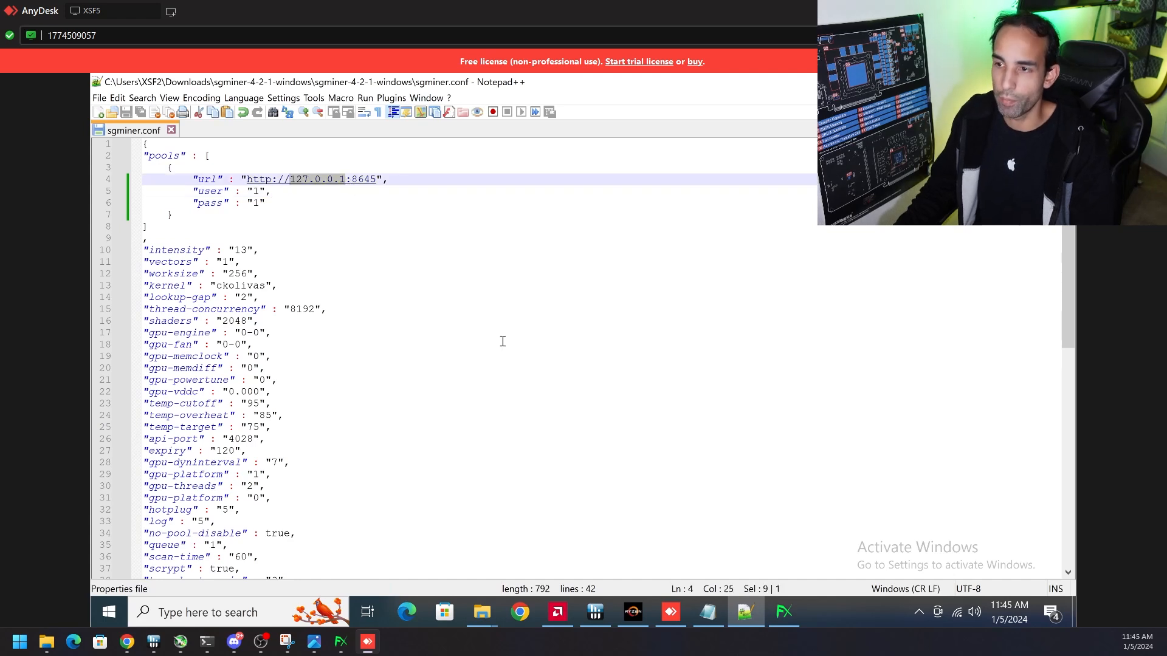
scroll(502, 342, "down", 2)
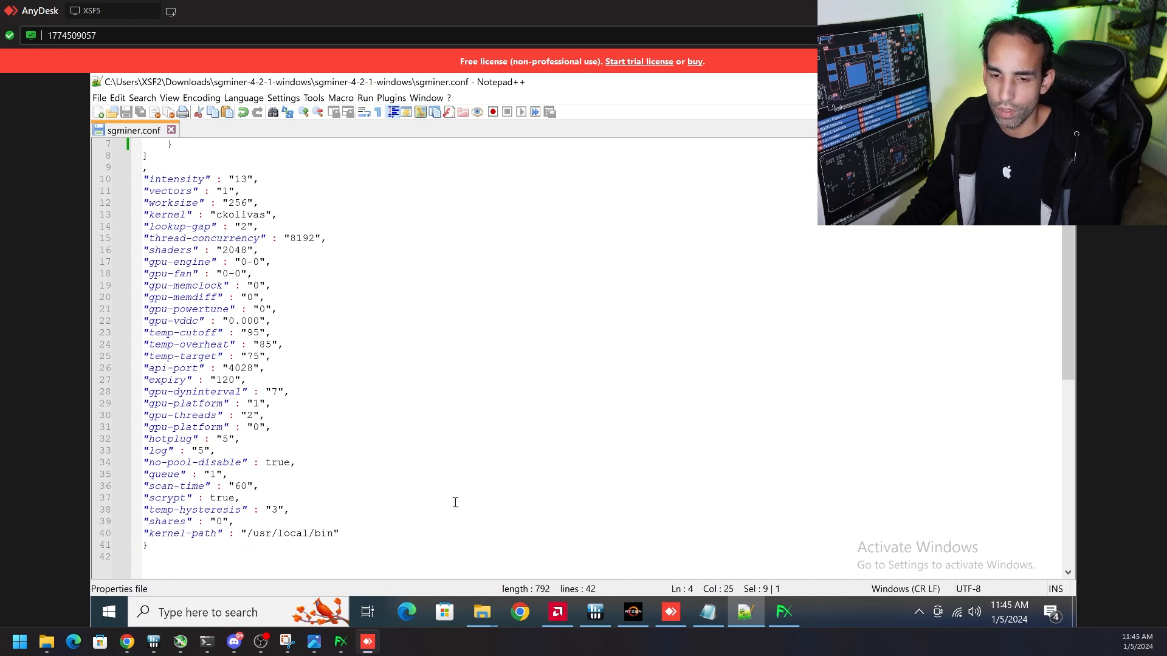
left_click(340, 642)
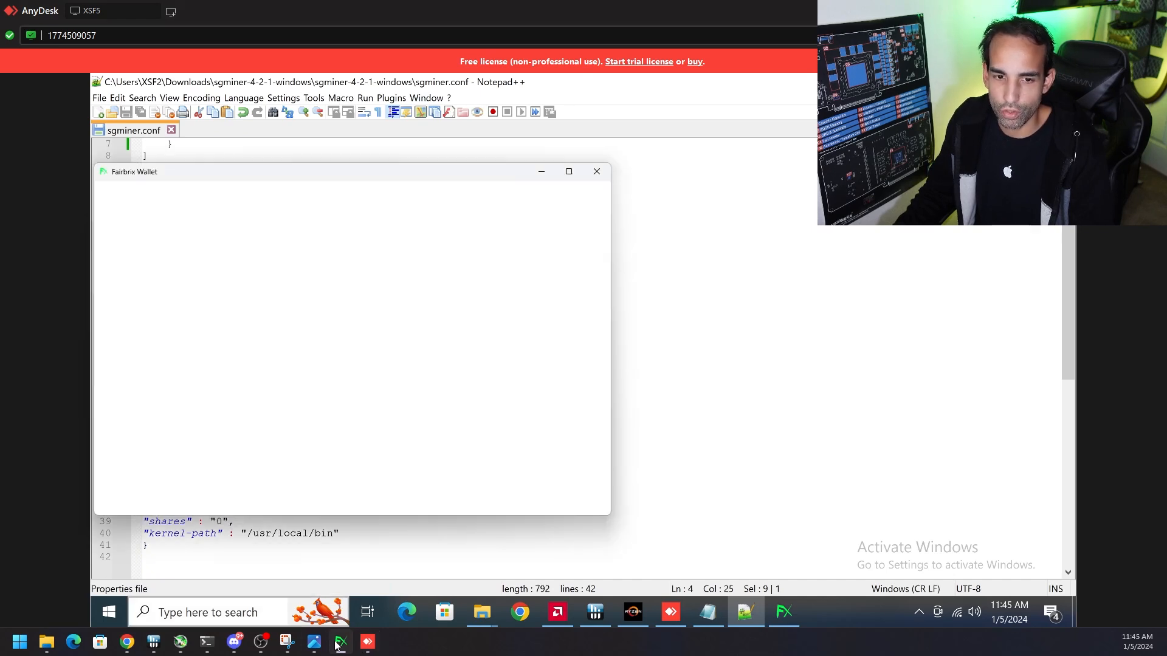
left_click(541, 174)
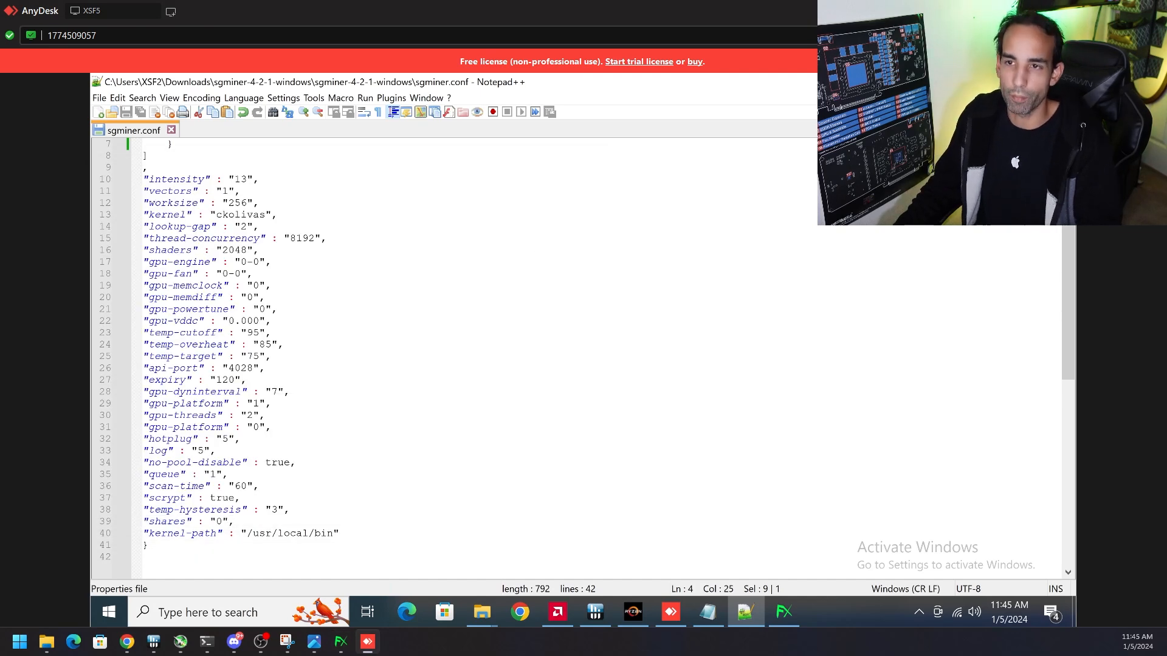
Switch to Hive OS in Chrome, examine the XSF2 worker's GPU hashrates, and view the Hit a Block.png screenshot
key("alt+Tab")
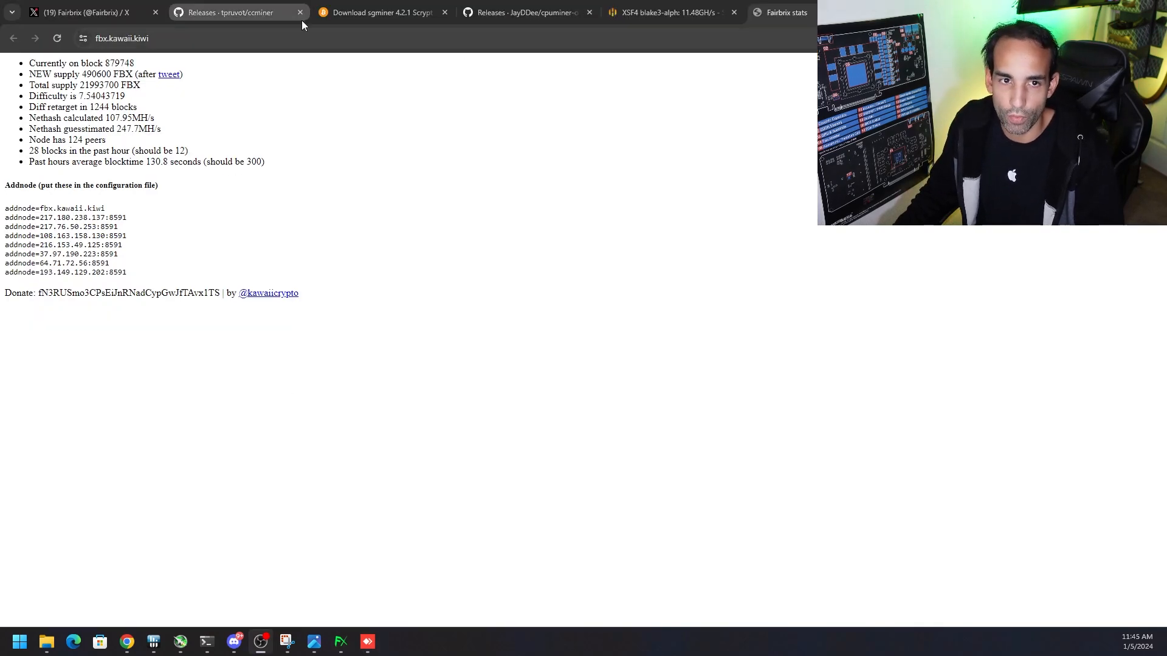
left_click(624, 11)
left_click(372, 64)
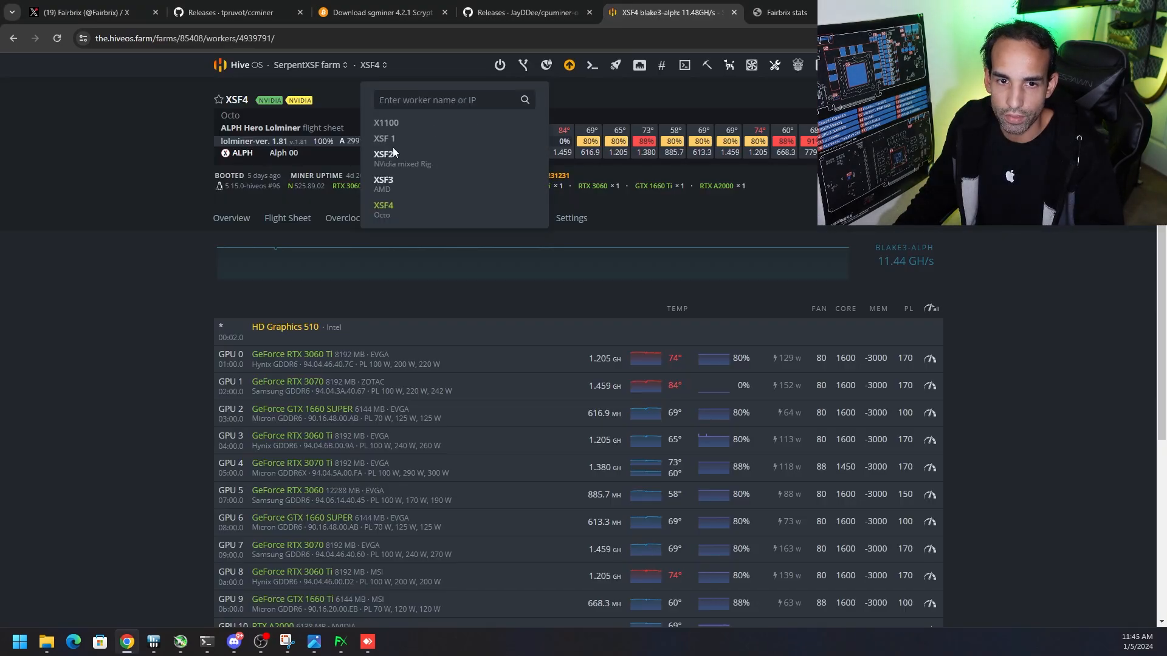
left_click(392, 156)
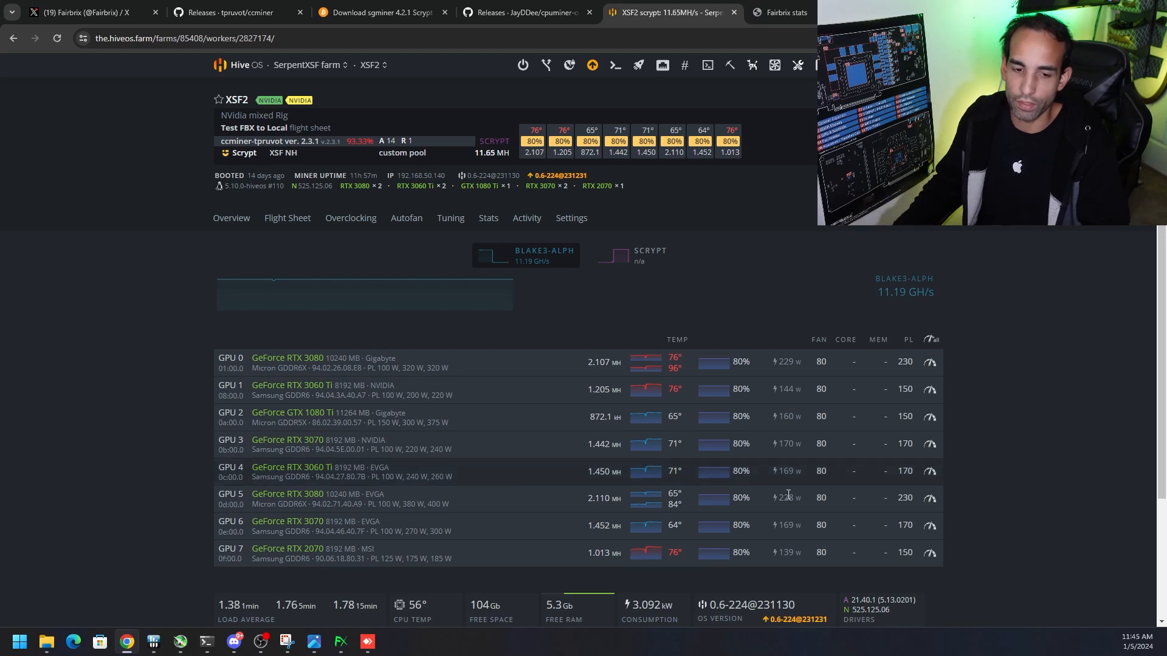
left_click(321, 648)
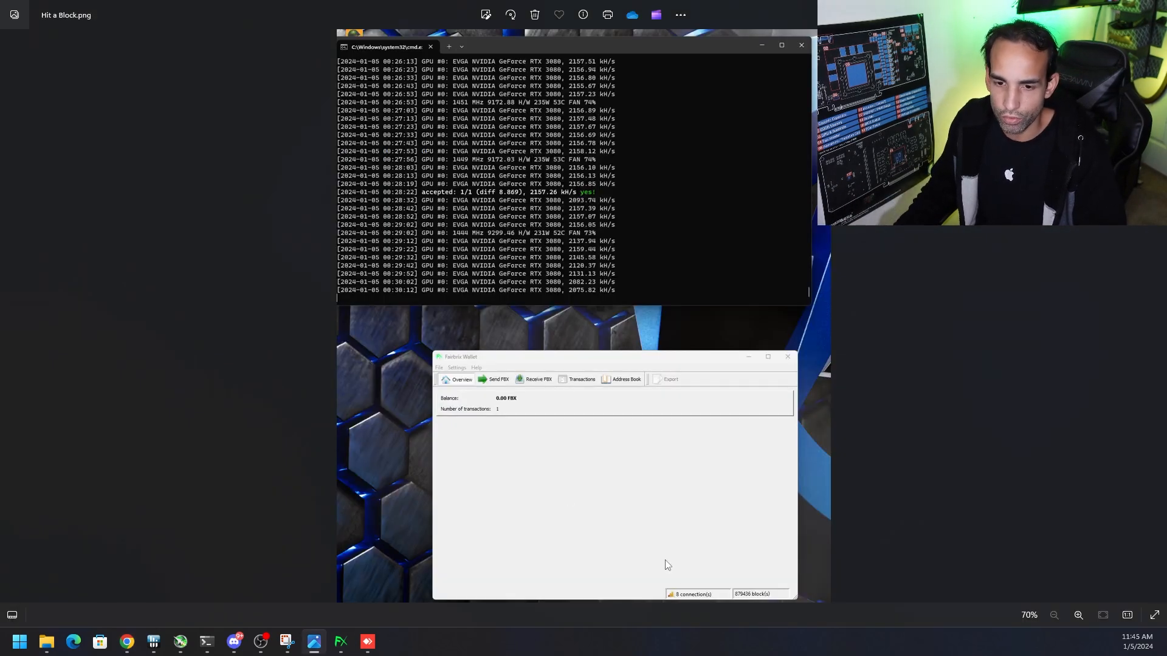
scroll(705, 599, "up", 5)
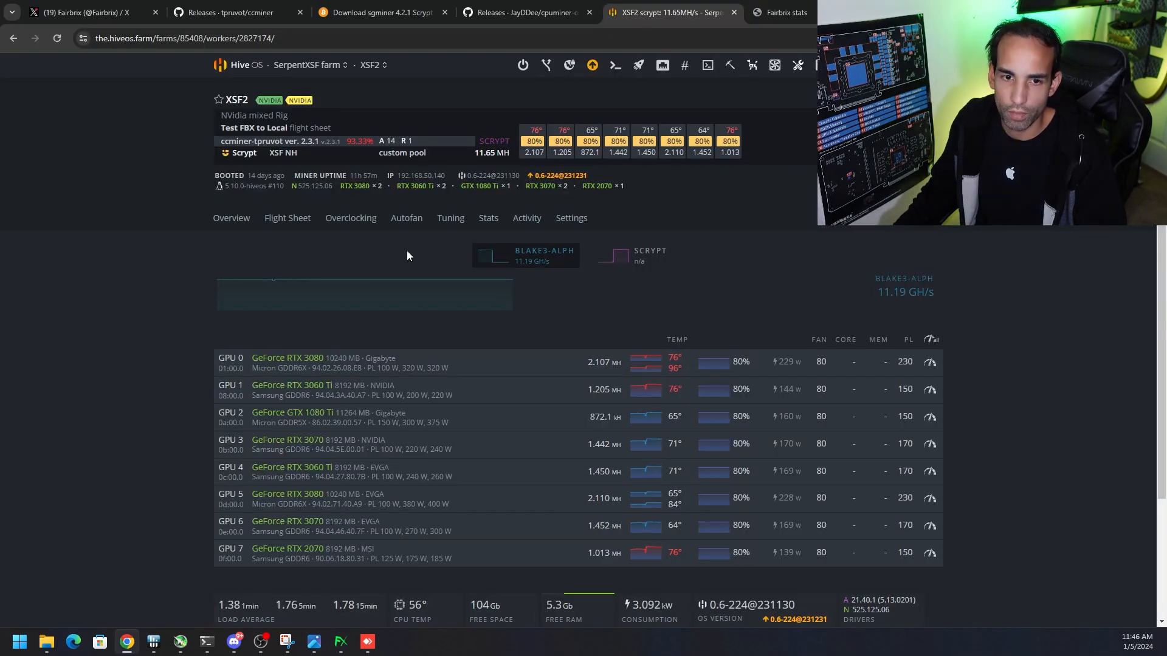
Go to the farm's flight sheets and duplicate the Test FBX to Local sheet
left_click(371, 65)
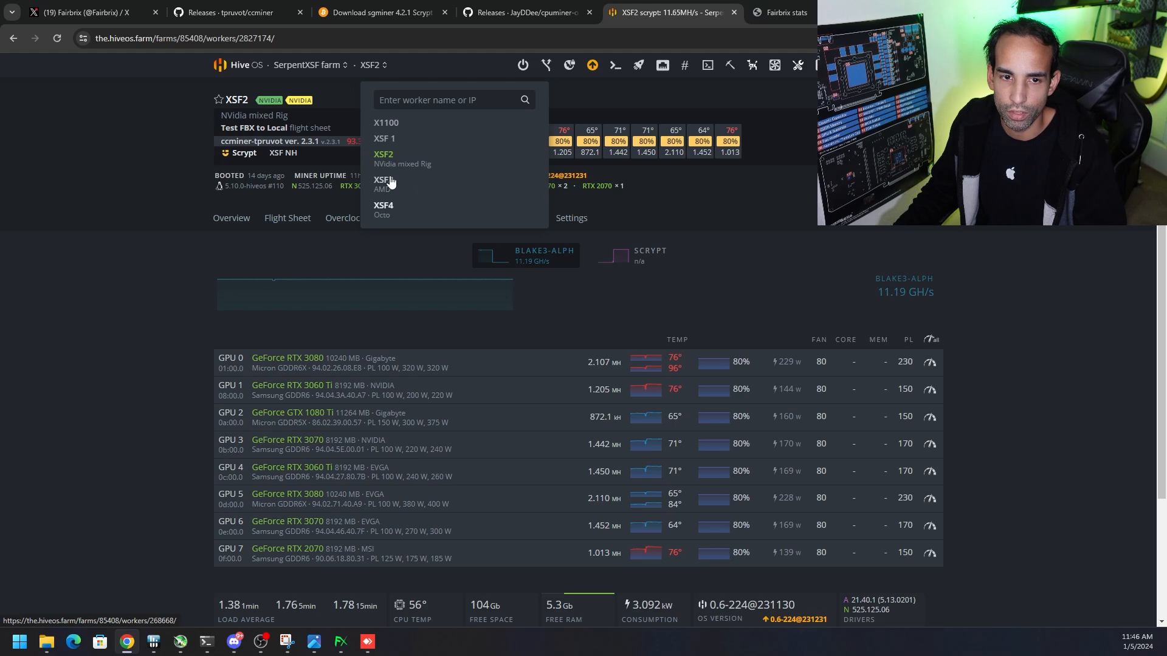
left_click(277, 224)
left_click(859, 249)
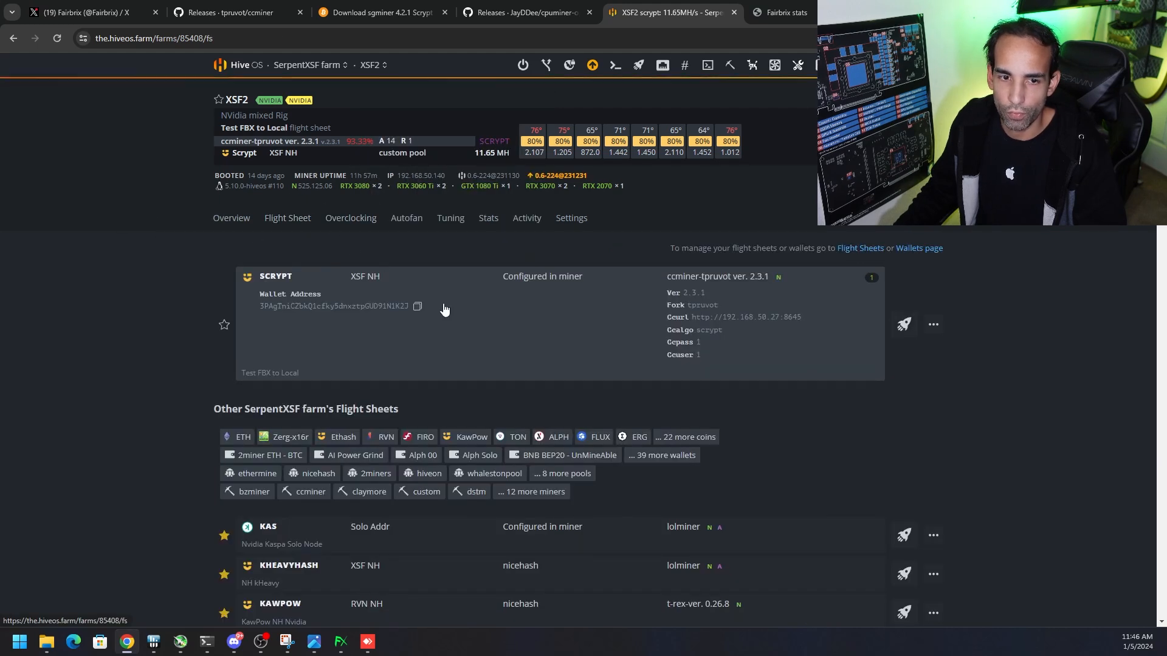
scroll(972, 425, "down", 15)
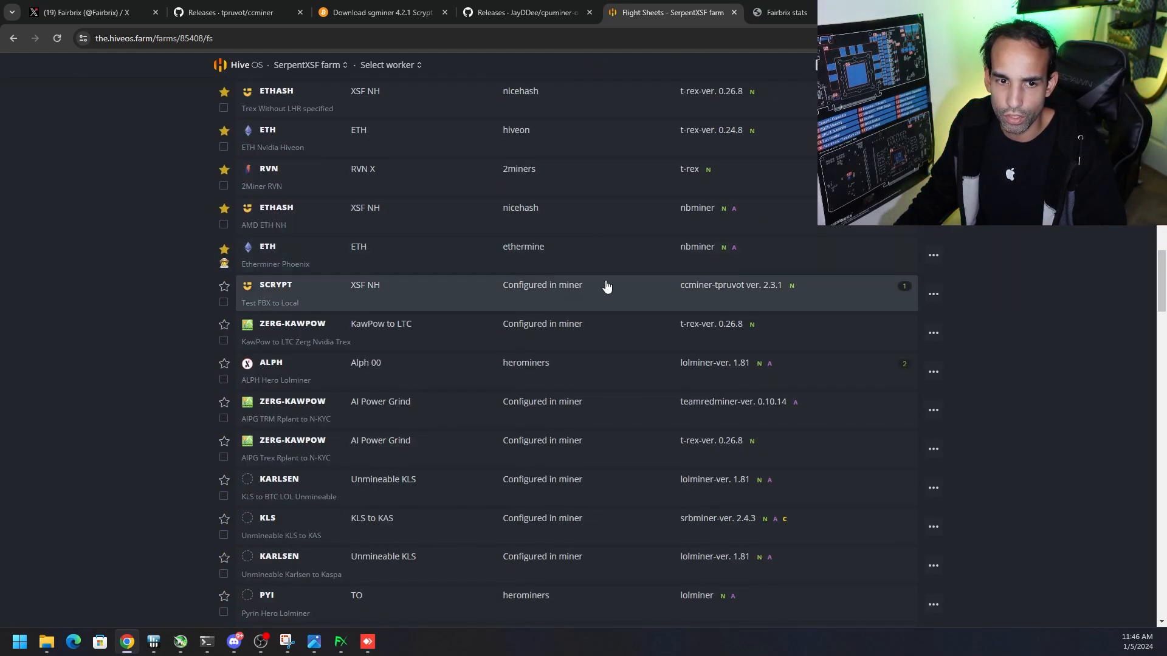
left_click(933, 294)
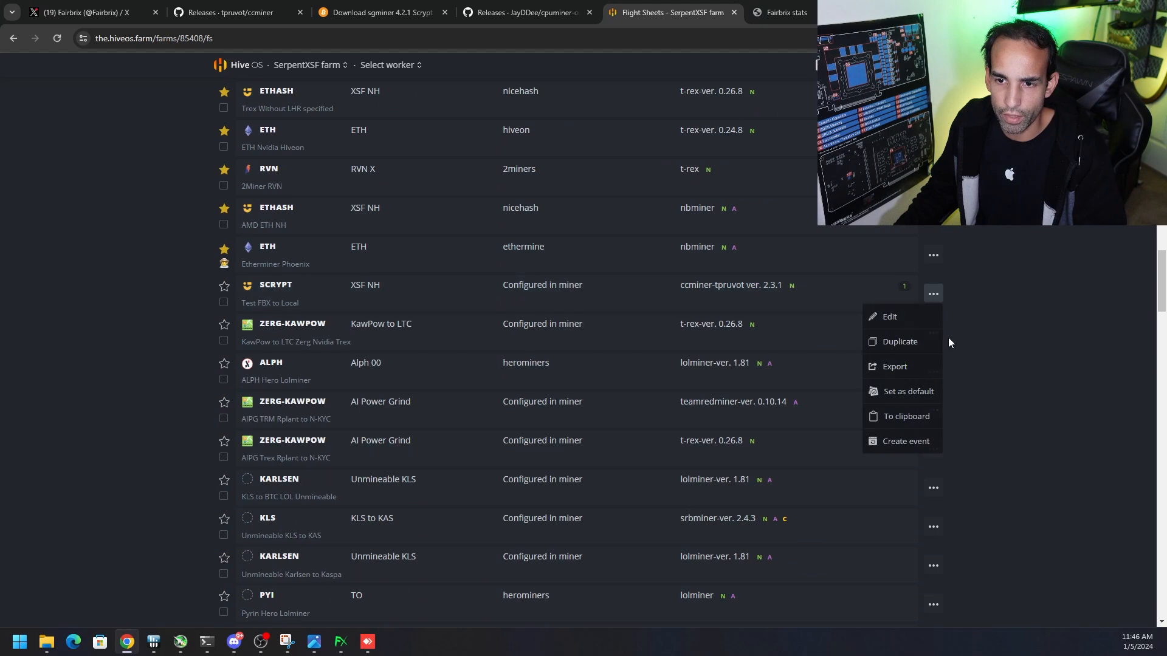
left_click(906, 342)
Edit the duplicated Scrypt flight sheet, change its miner to SGminer, and bring up the SGminer configuration
scroll(542, 377, "down", 3)
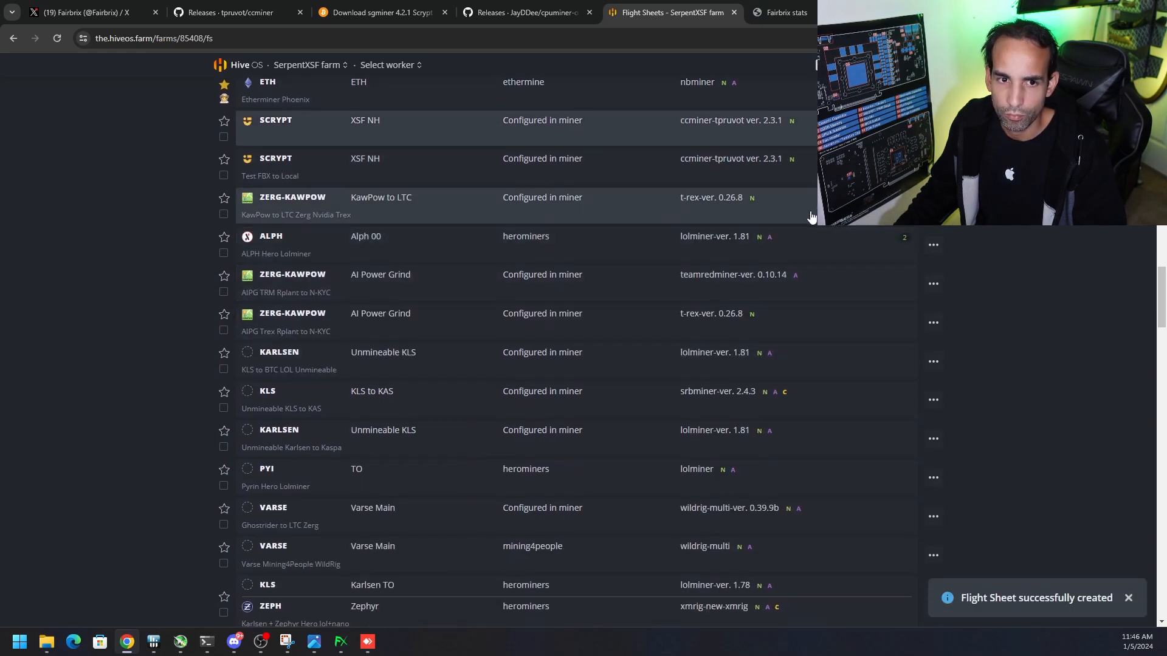
scroll(578, 352, "up", 1)
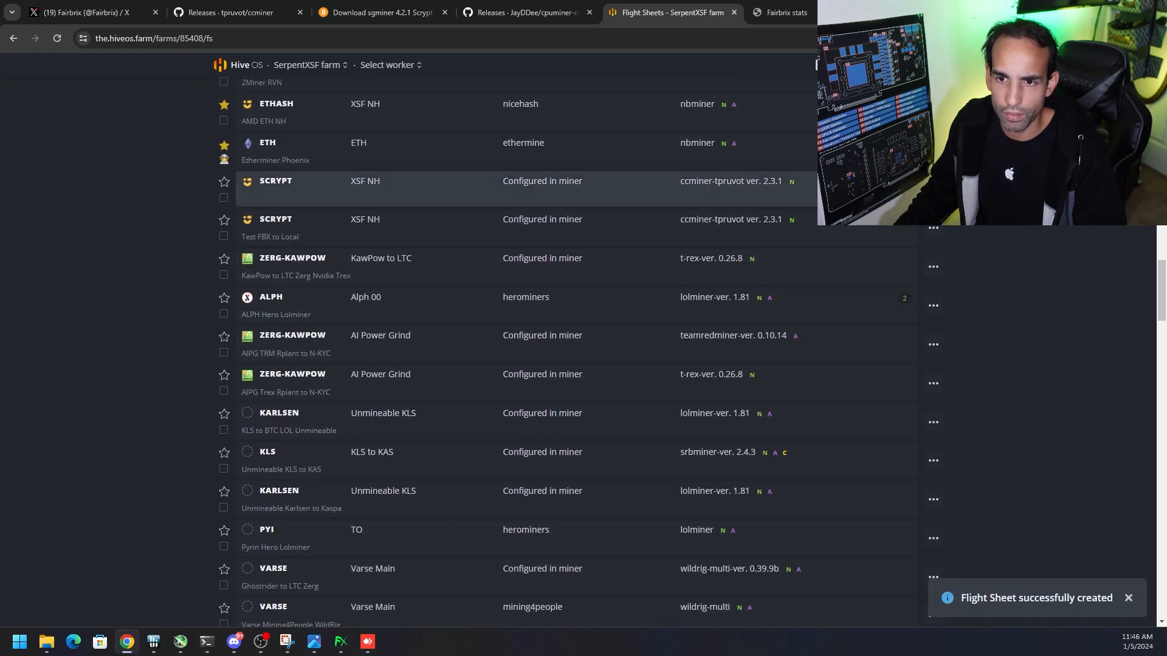
left_click(899, 213)
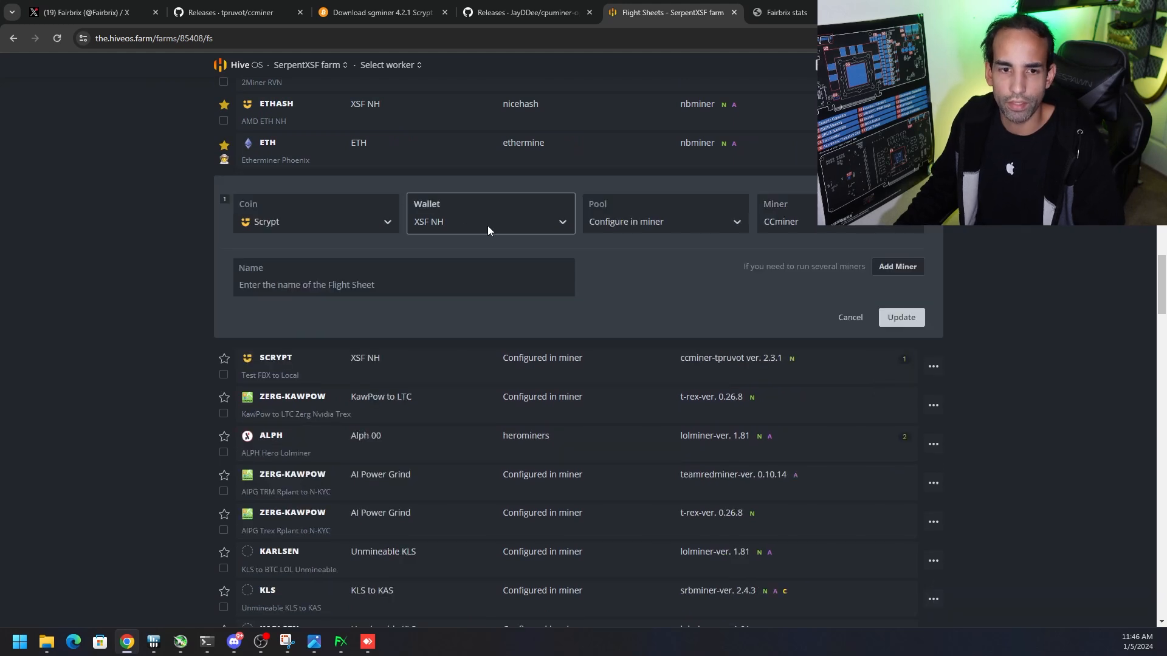
left_click(853, 228)
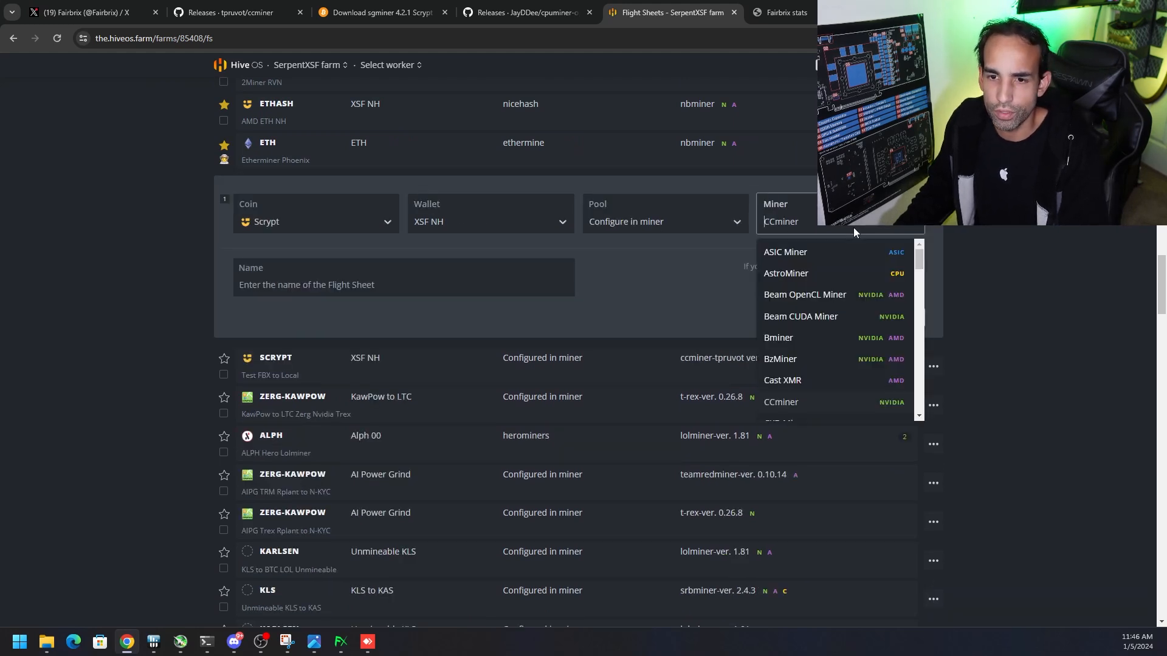
scroll(823, 318, "down", 10)
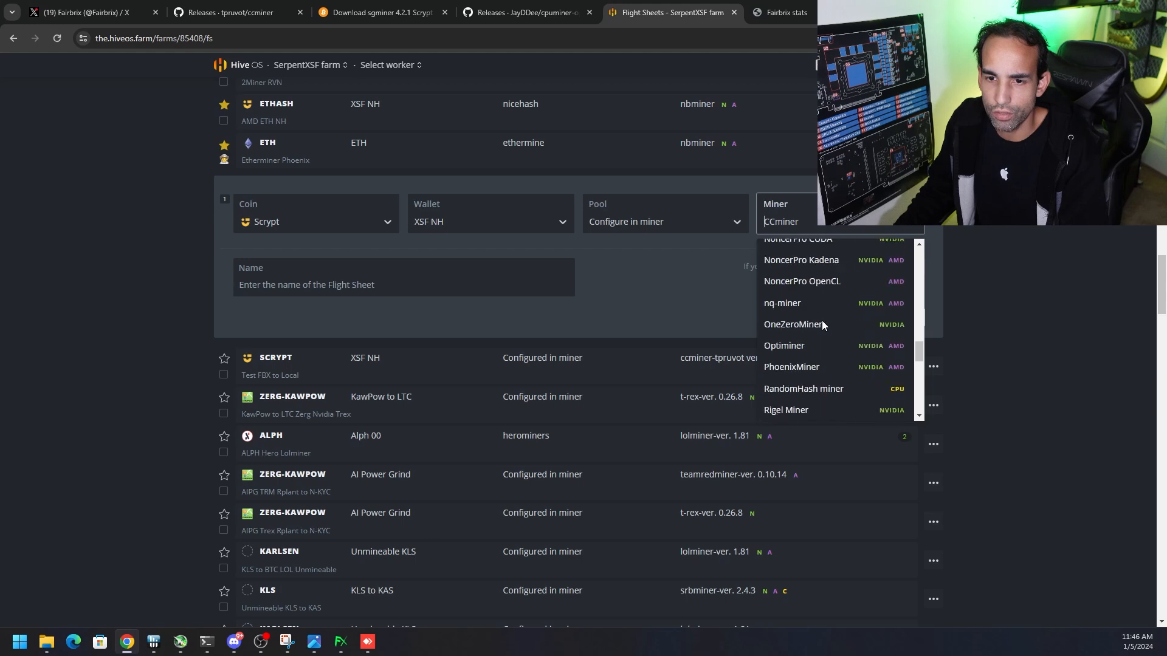
left_click(819, 306)
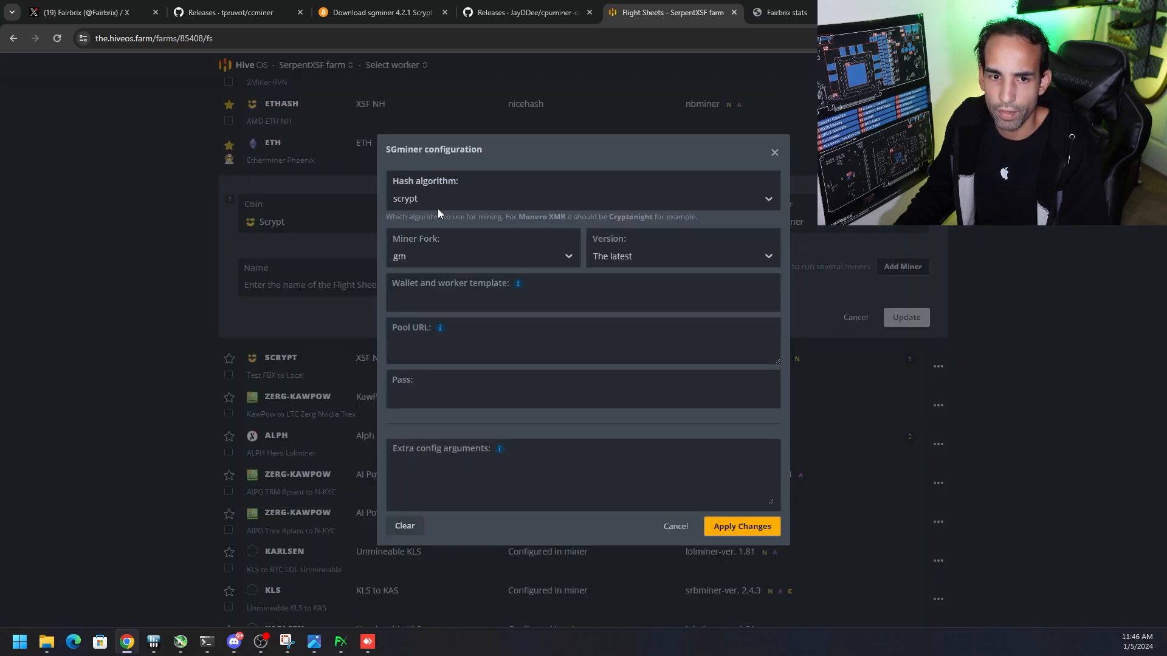
Compare the SGminer versions offered in the configuration with the release on the Crypto Mining Blog download page
left_click(612, 256)
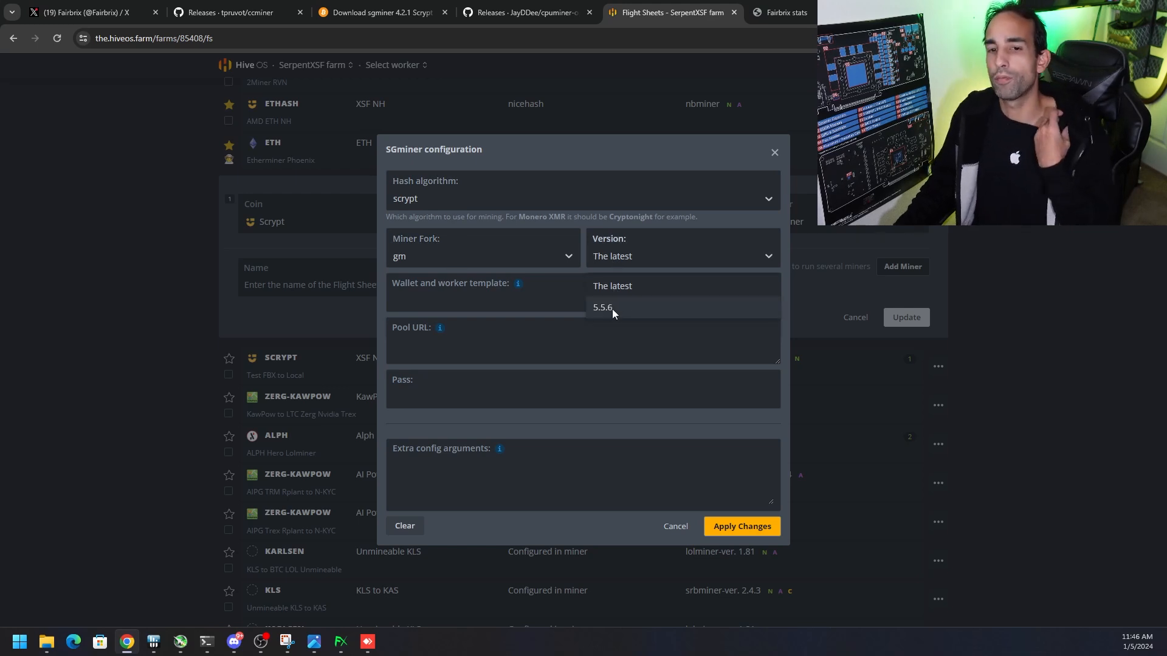
left_click(380, 12)
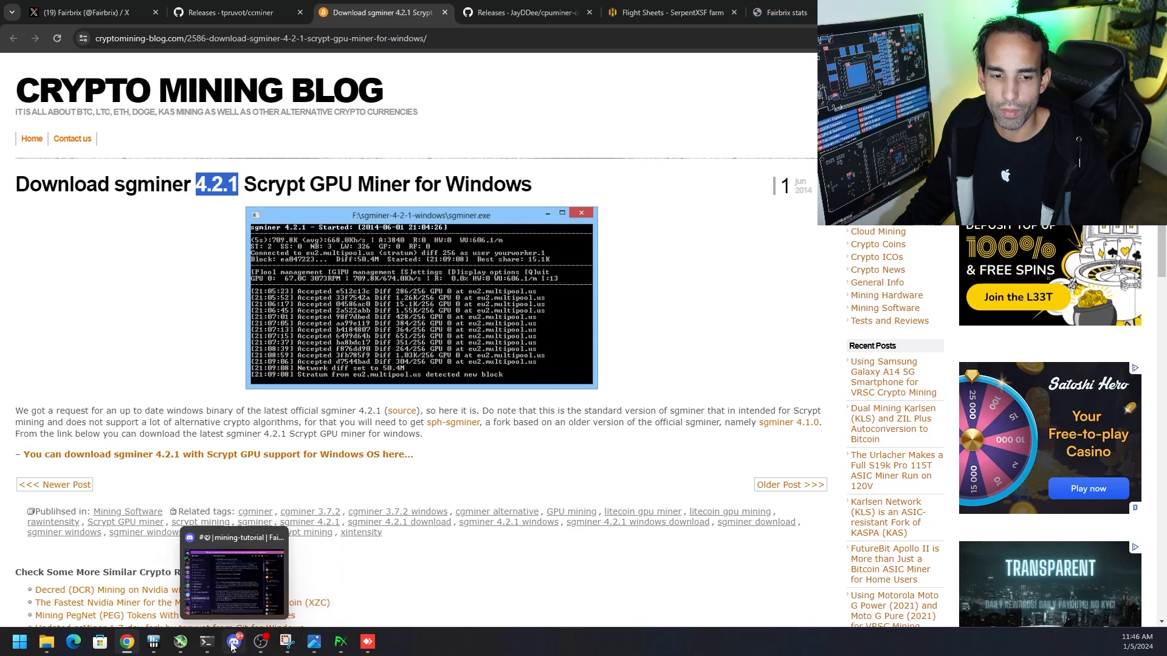
left_click(668, 12)
left_click(661, 256)
left_click(659, 257)
left_click(468, 301)
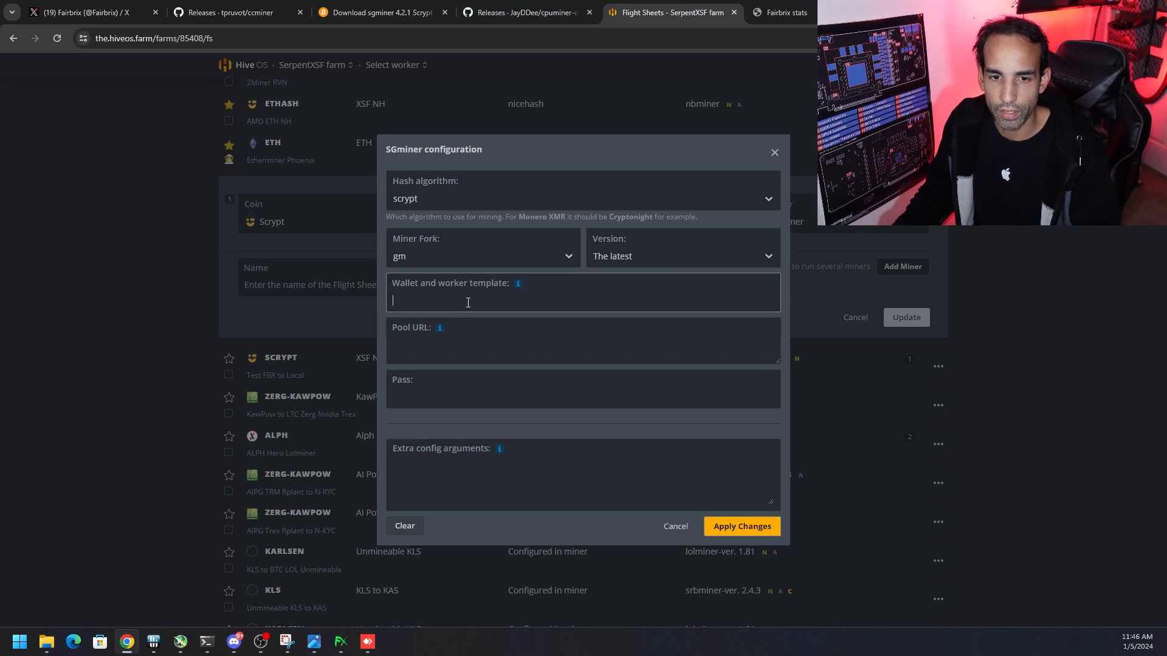
type("1")
left_click(425, 392)
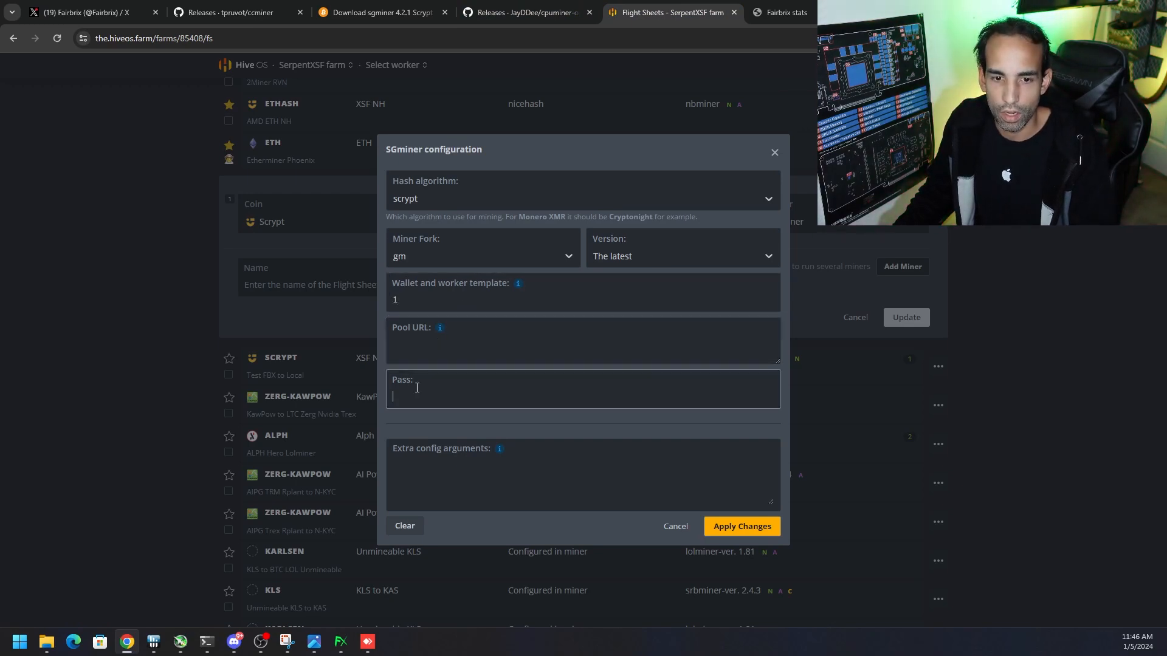
type("1")
left_click(420, 344)
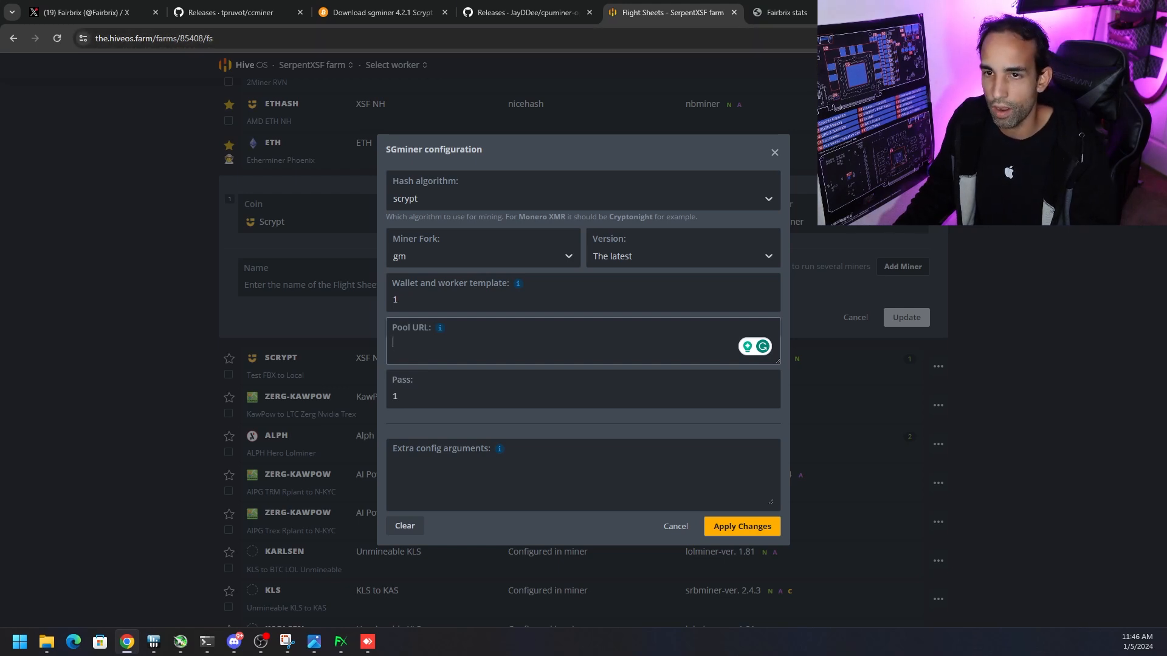
type("http://192.168.50.27:8645")
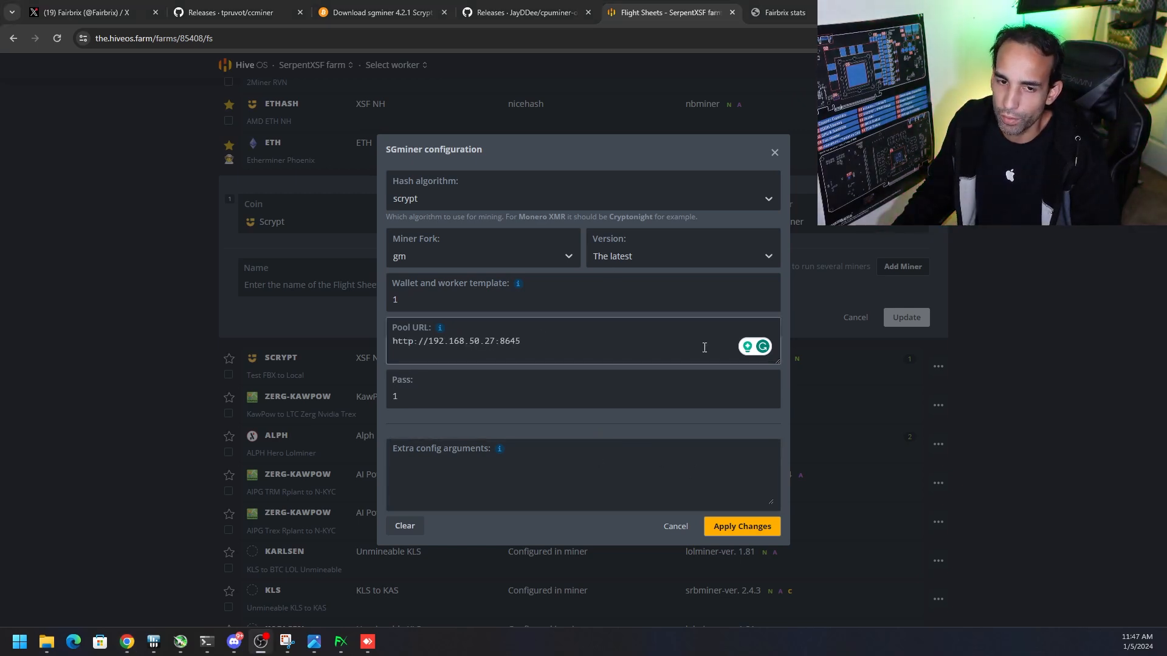
left_click(747, 529)
Name the flight sheet FBX SG AMD Local and save the update
left_click(333, 286)
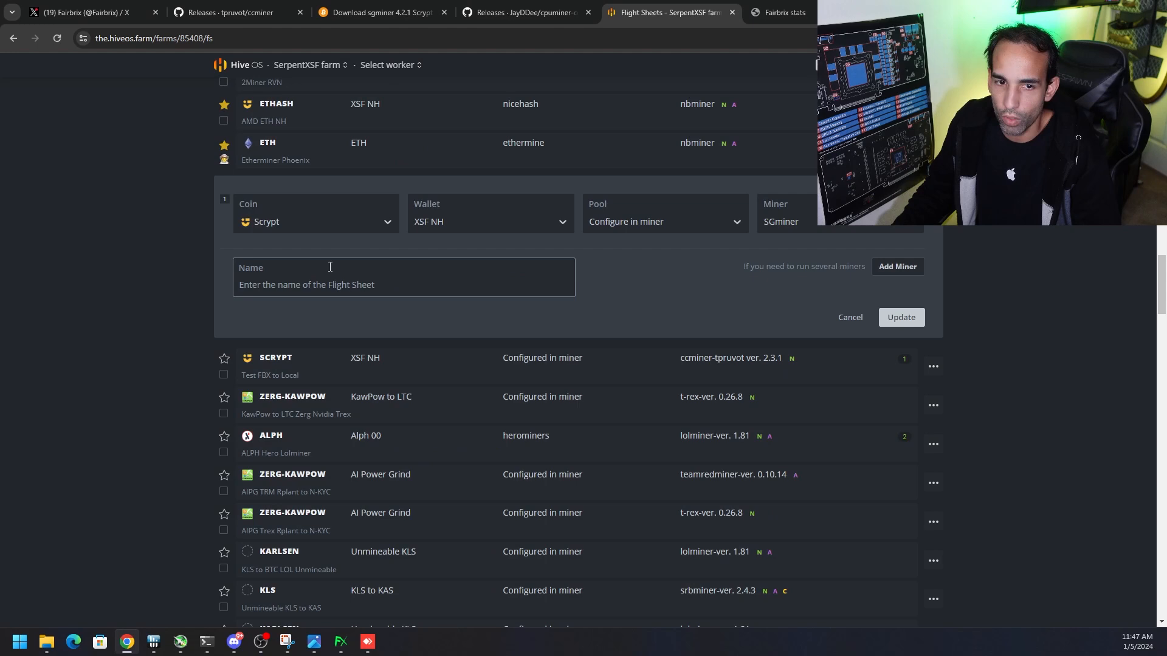
type("FBX S")
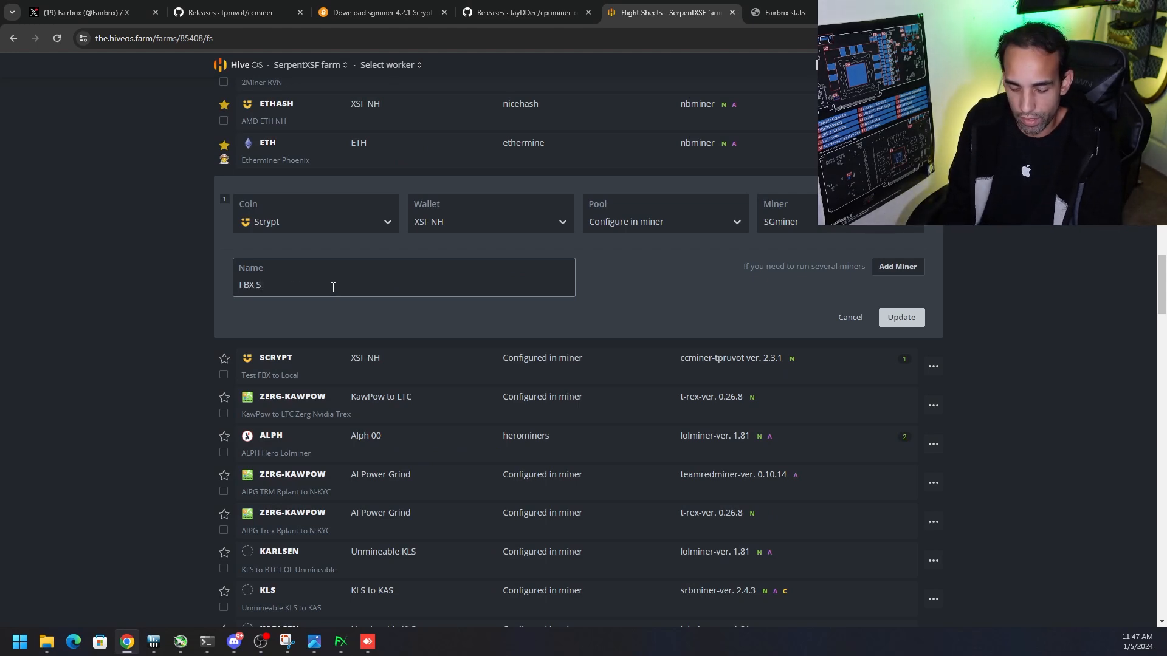
type("G AMD Local")
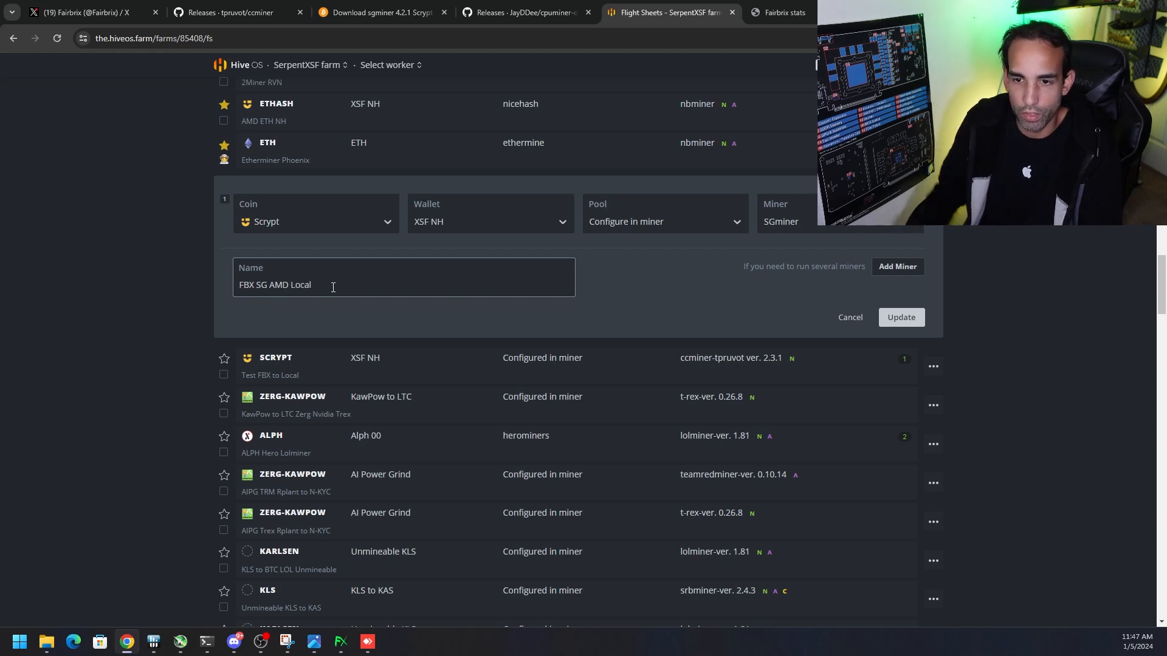
left_click(901, 318)
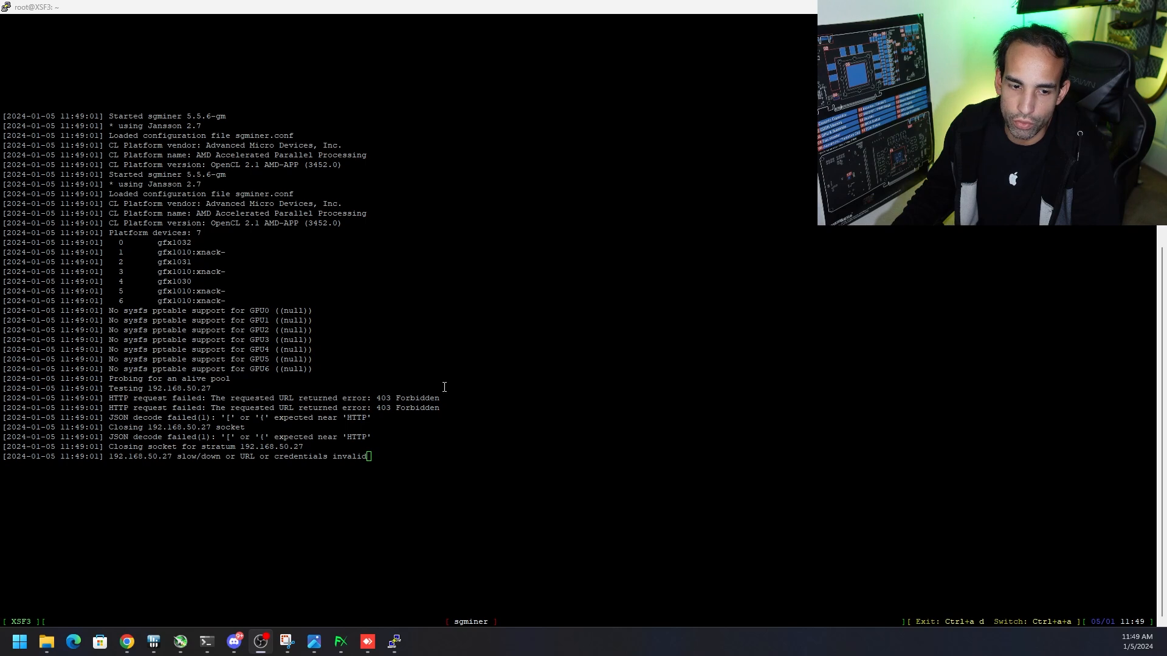
Switch to the XSF2 worker in Hive OS and stop its miner
left_click(341, 642)
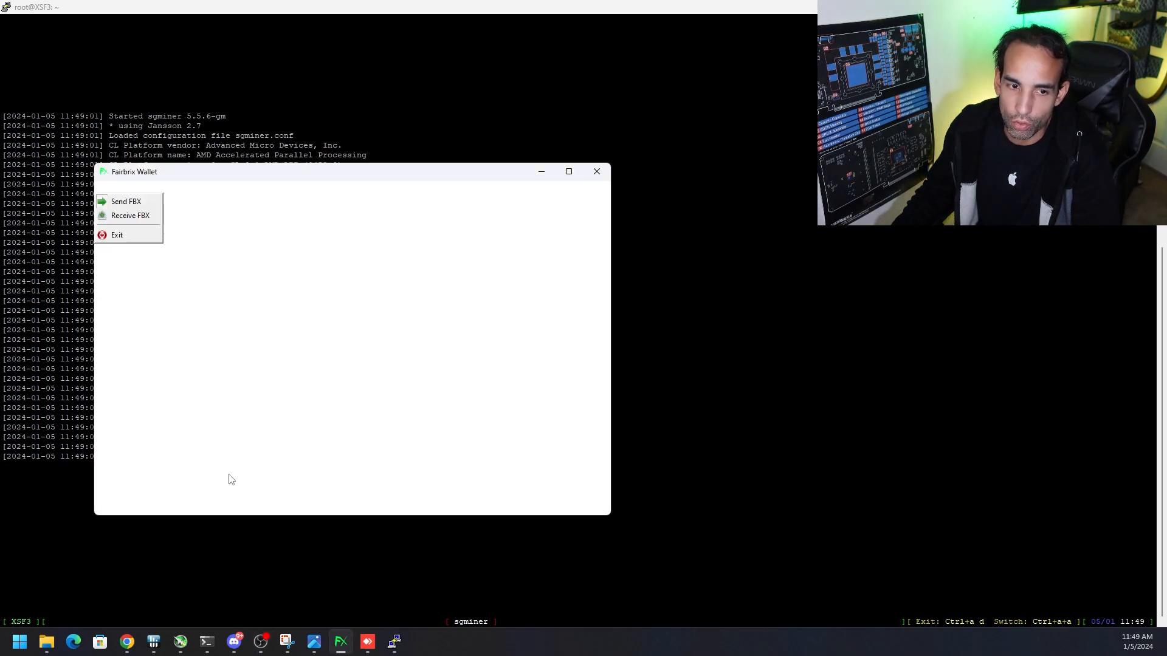
left_click(127, 641)
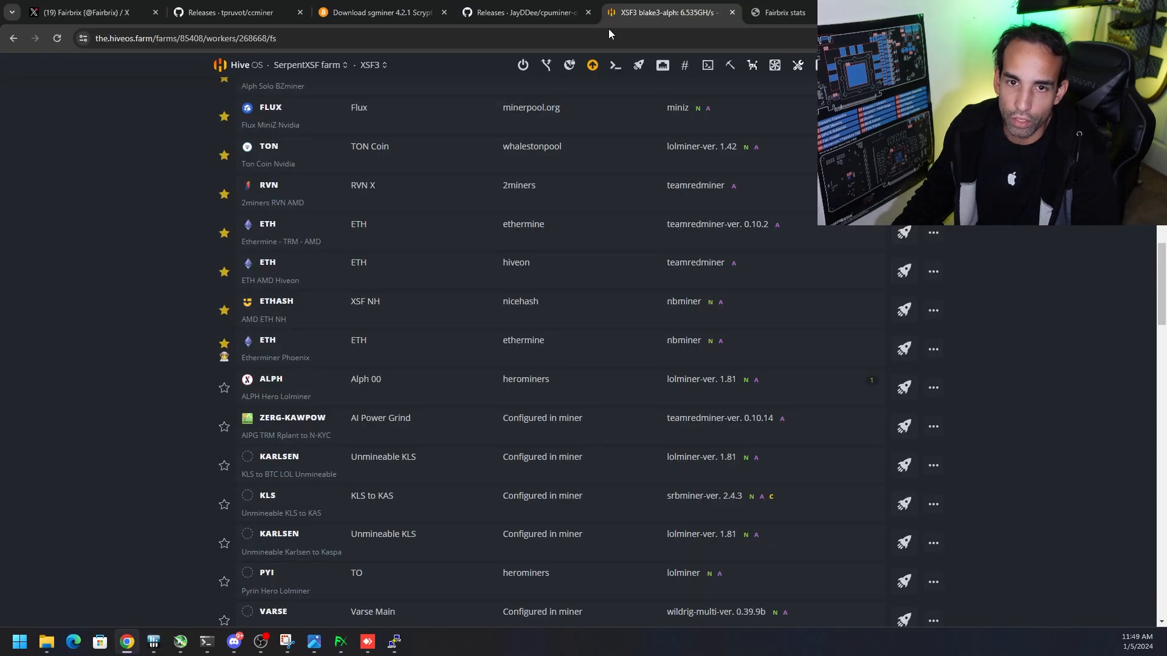
left_click(381, 67)
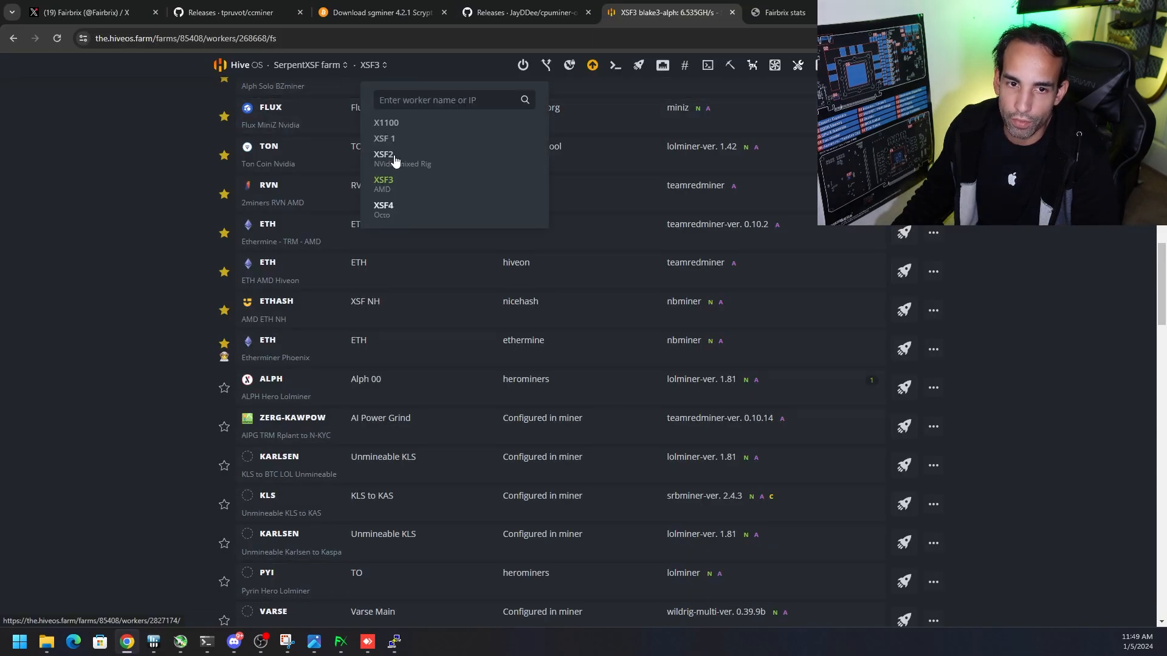
left_click(393, 156)
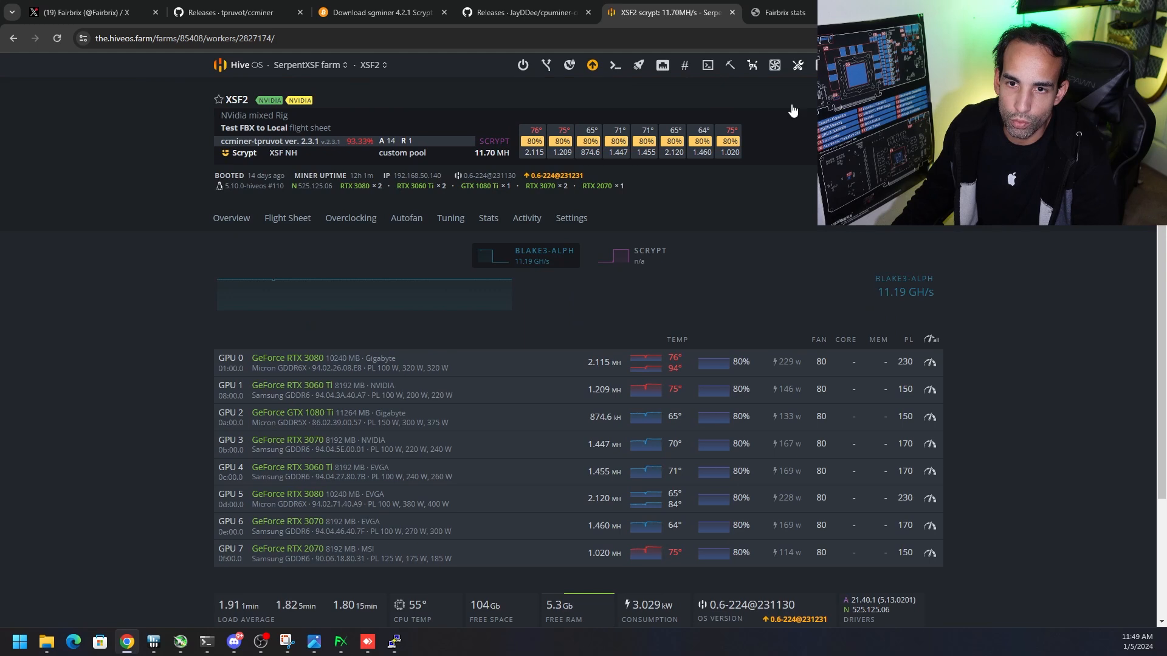
left_click(730, 66)
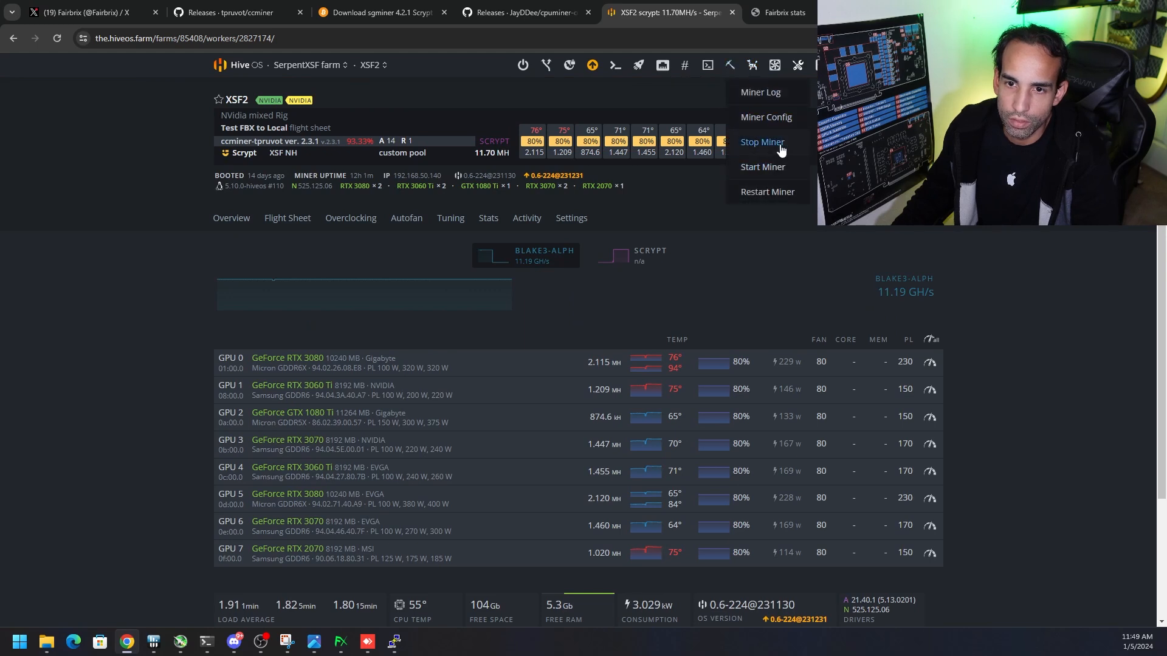
left_click(780, 146)
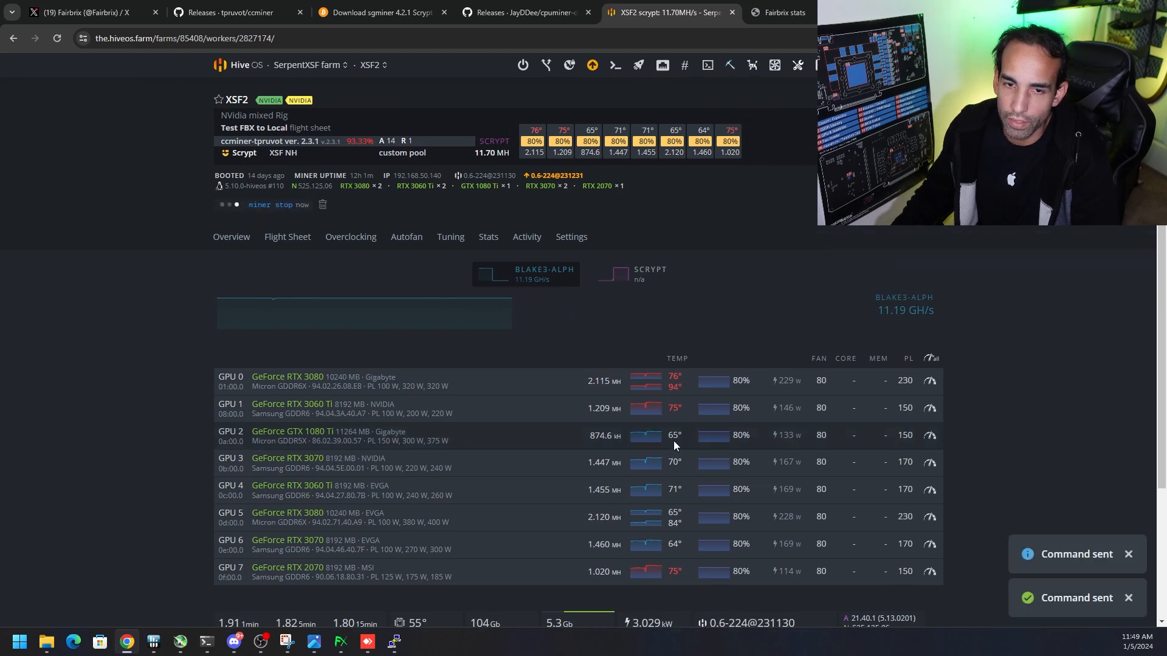
Exit the Fairbrix wallet, relaunch it from the Fairbrix-pack folder, and return to Hive OS
left_click(341, 642)
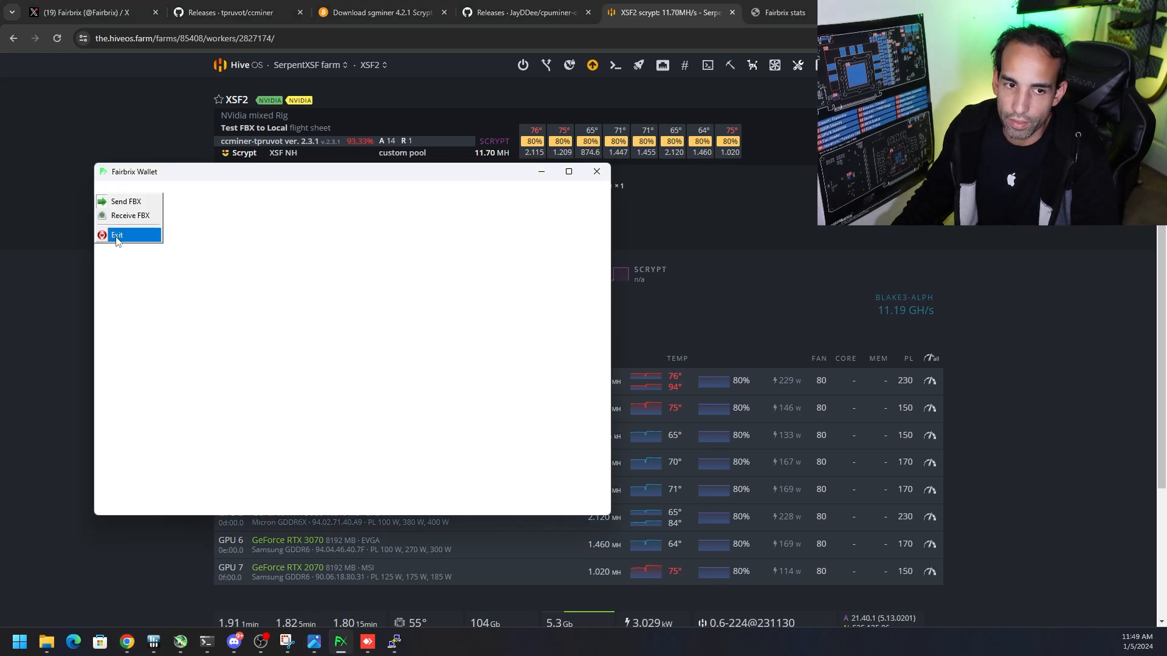
left_click(117, 237)
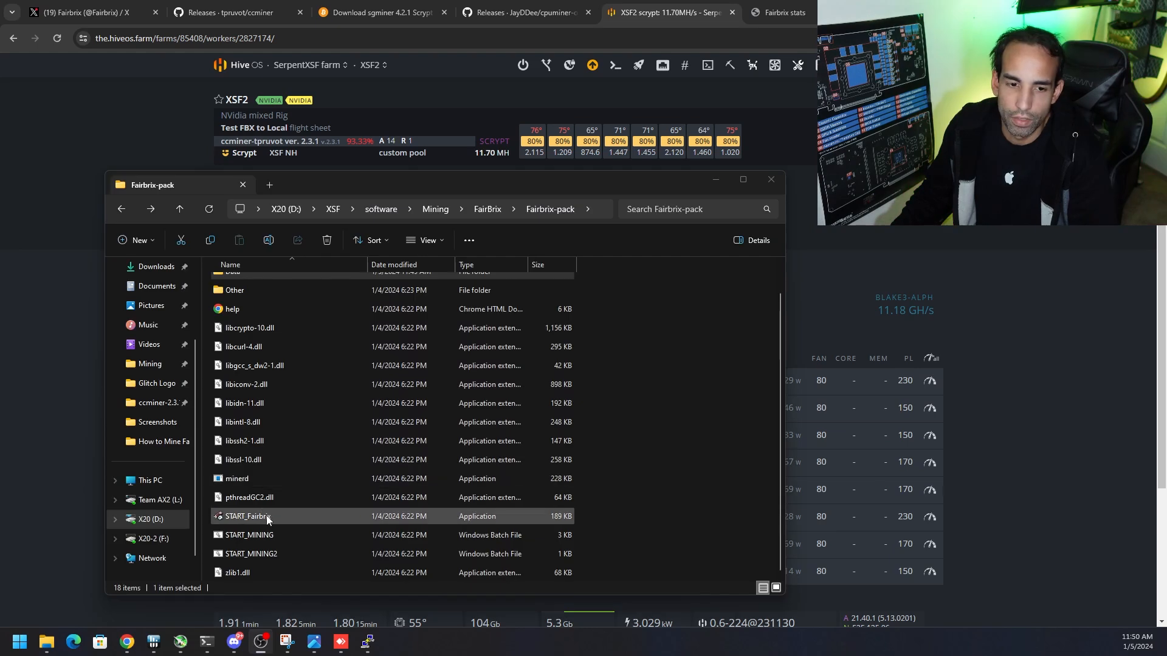
double_click(268, 517)
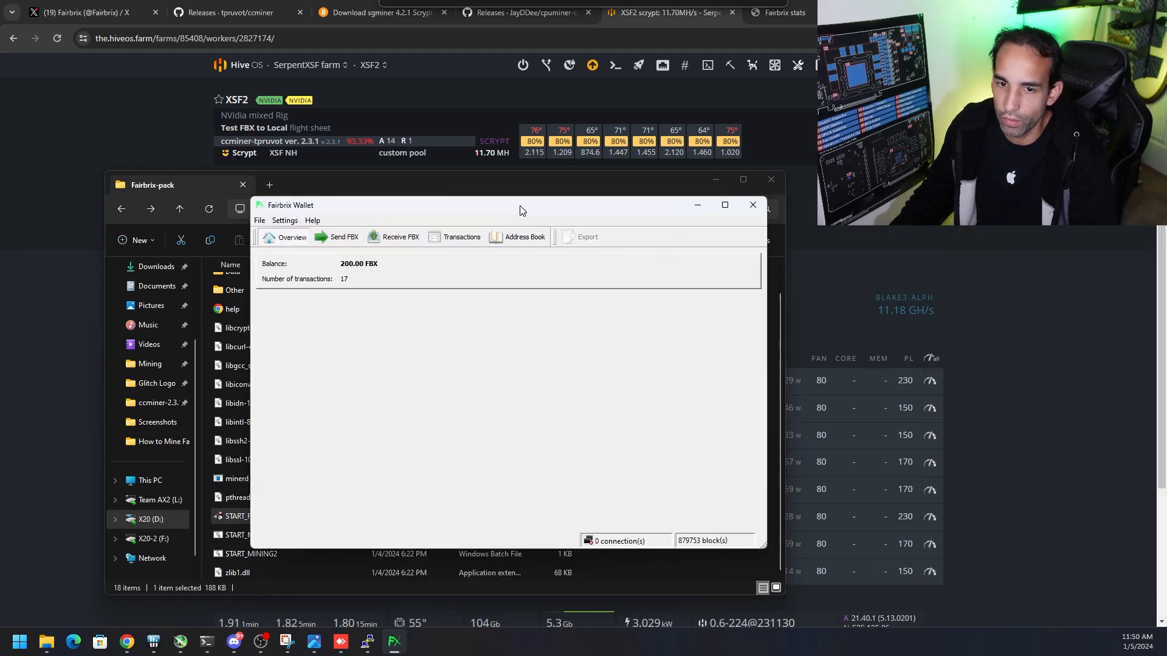
left_click_drag(521, 209, 523, 249)
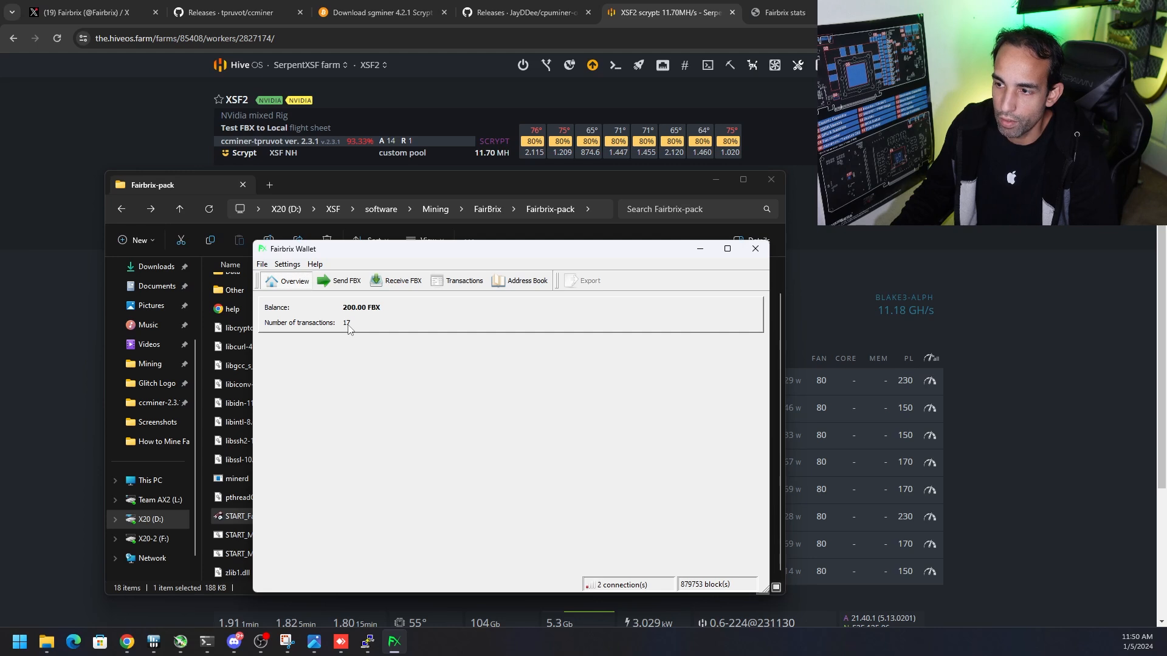
left_click(3, 341)
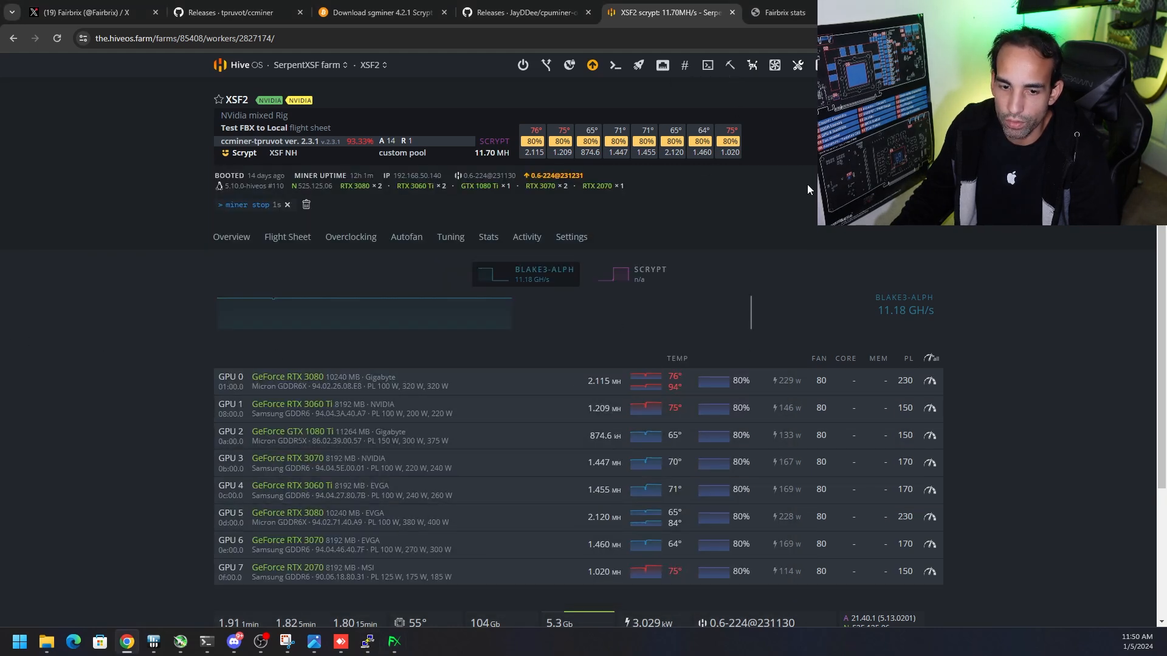
Restart the miner on the XSF2 worker and on the XSF3 worker
left_click(731, 68)
left_click(782, 193)
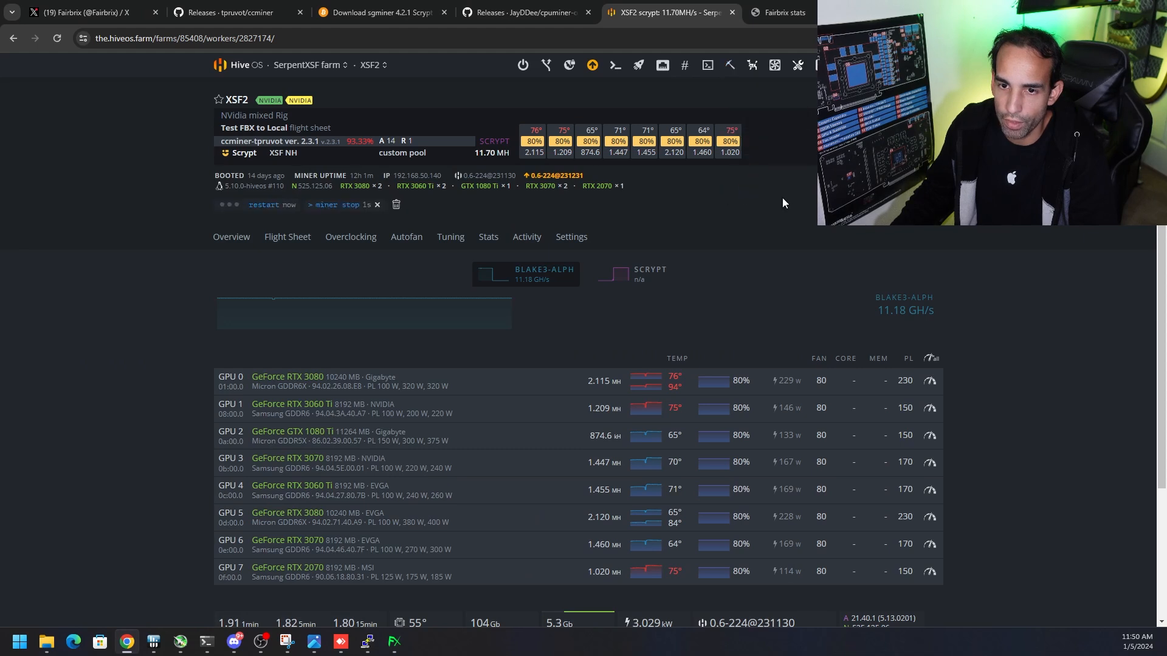
left_click(378, 67)
left_click(384, 154)
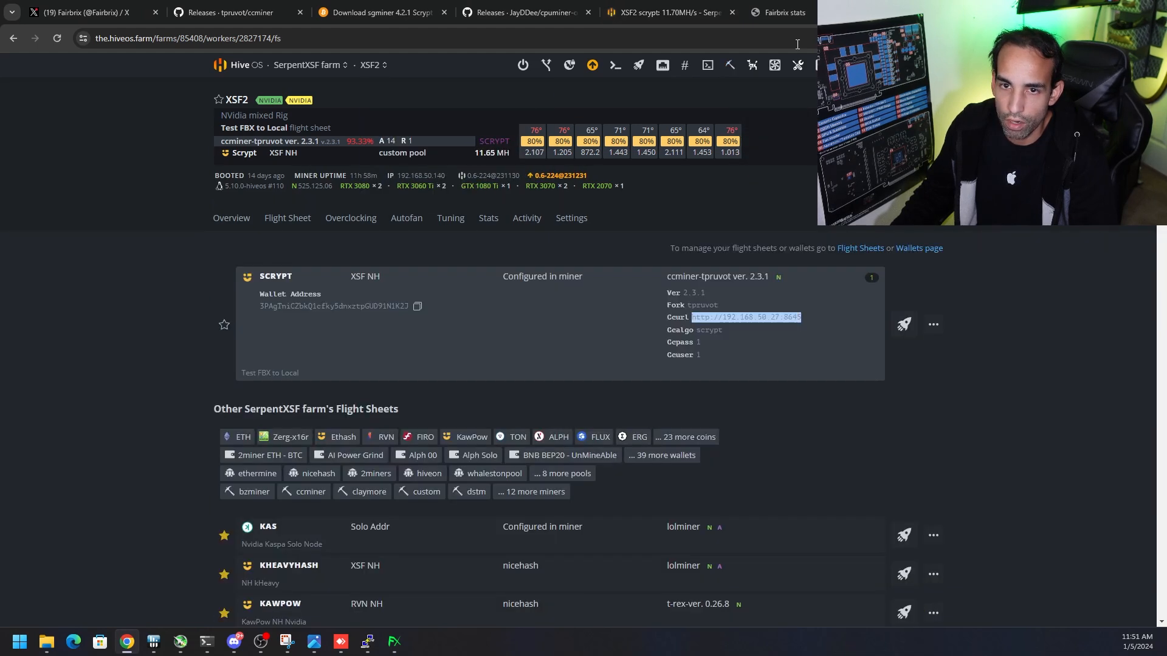
left_click(374, 65)
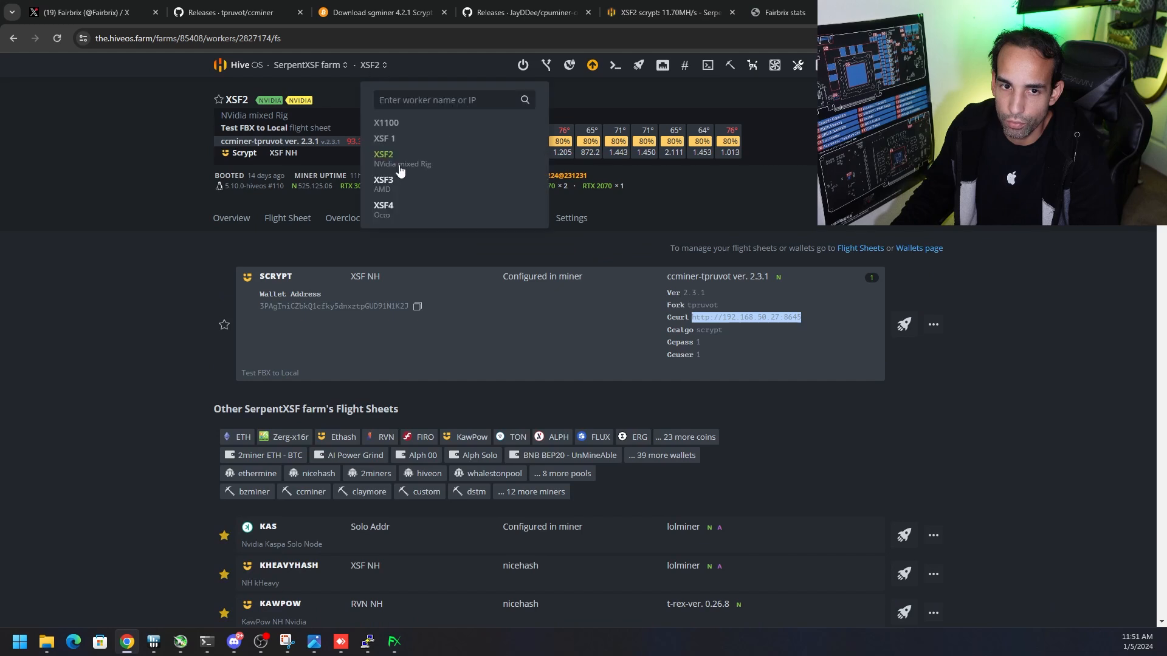
left_click(389, 175)
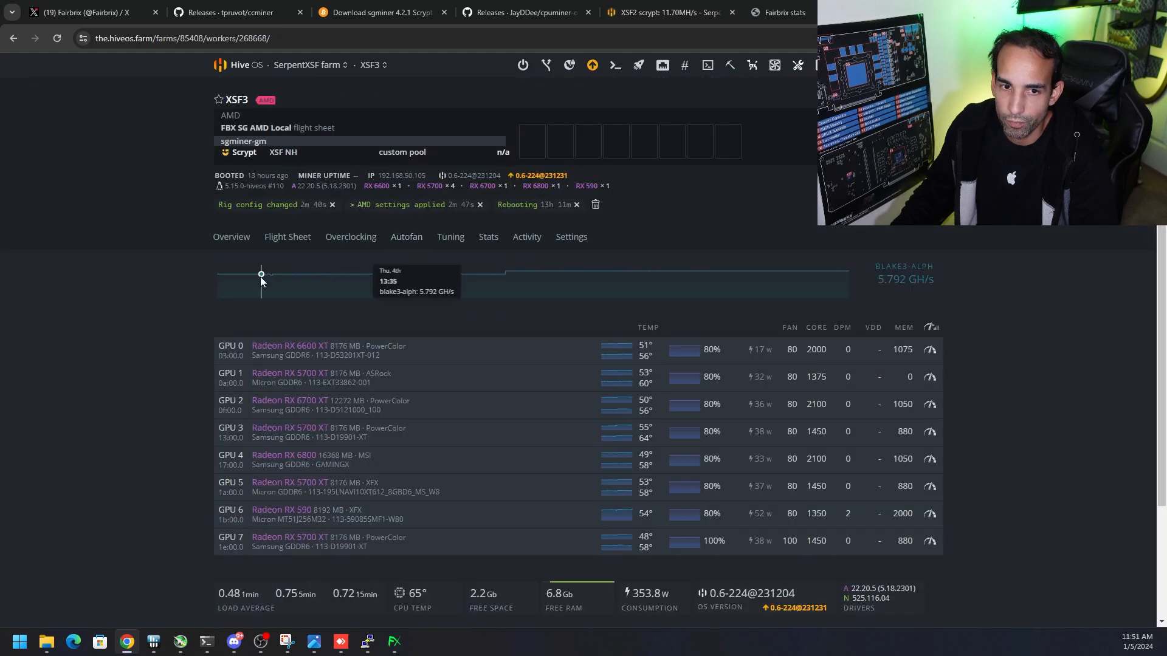
left_click(729, 71)
left_click(783, 191)
Close the existing XSF3 PuTTY session and log in to 192.168.50.105 in a new session
left_click(367, 641)
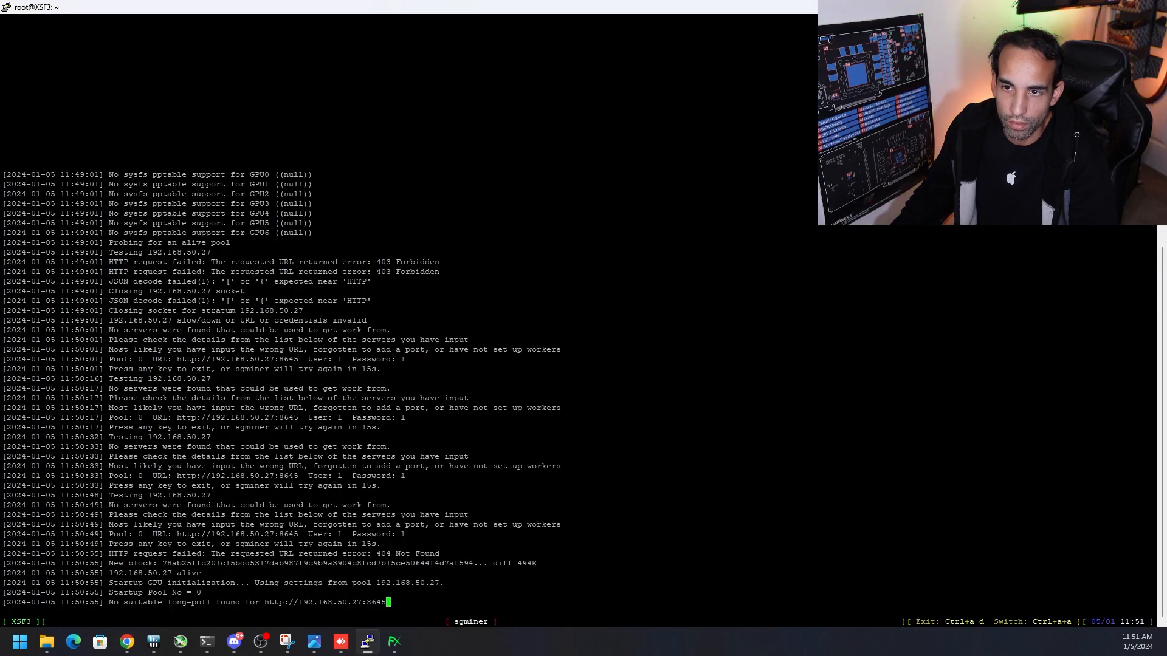
left_click(1152, 7)
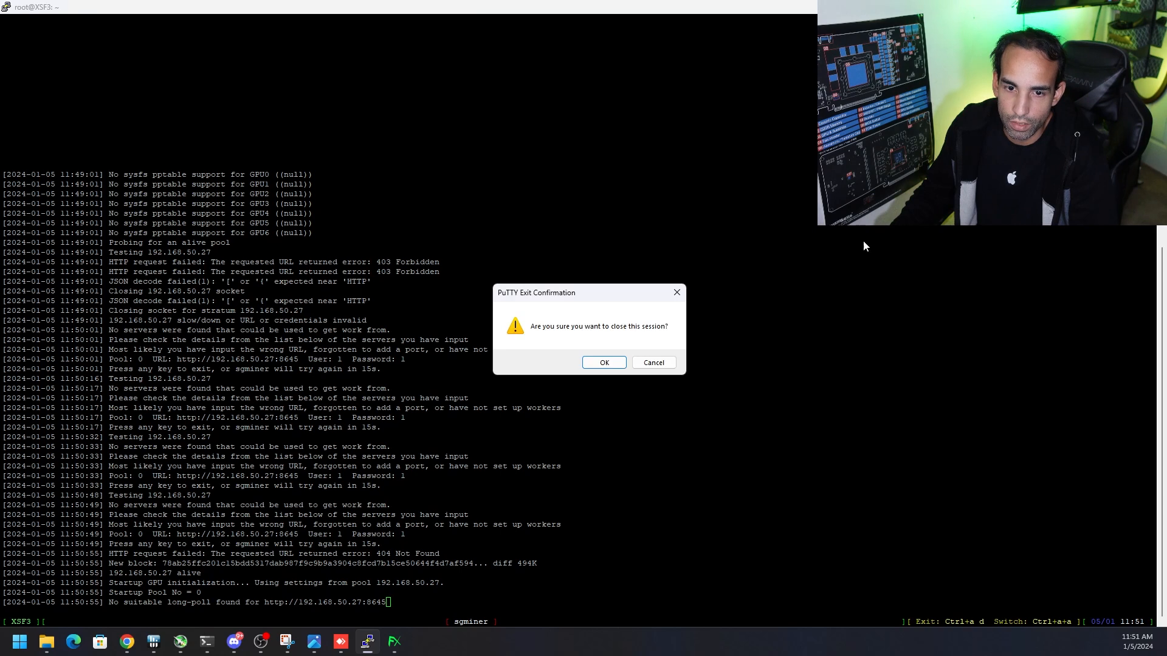
left_click(597, 364)
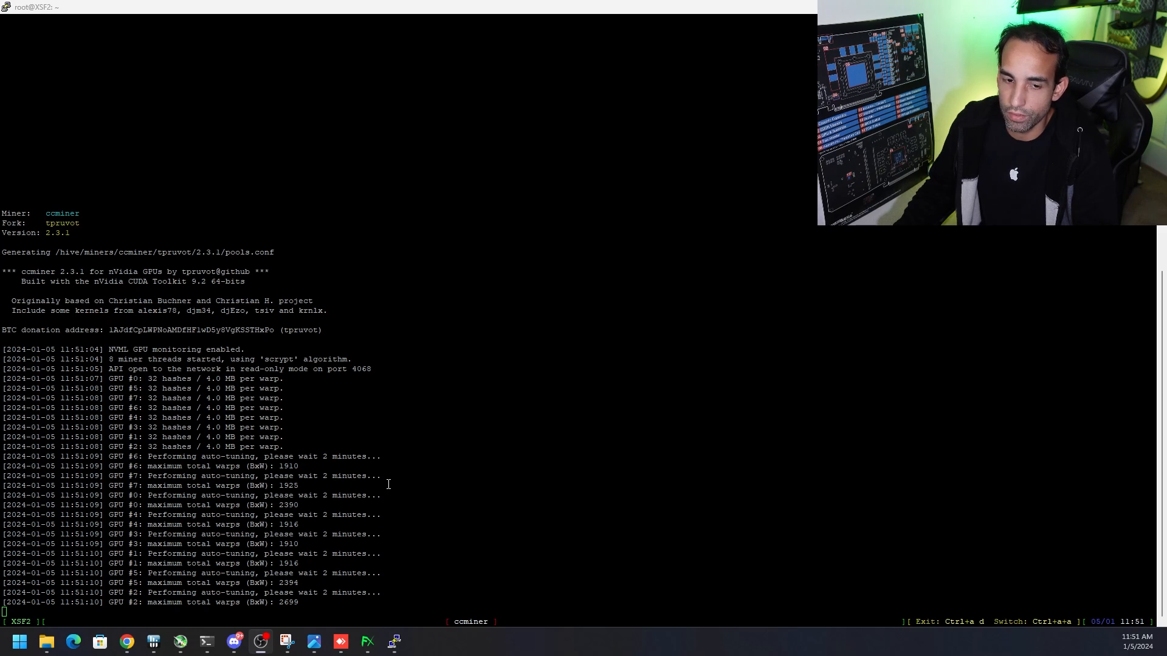
left_click(394, 643)
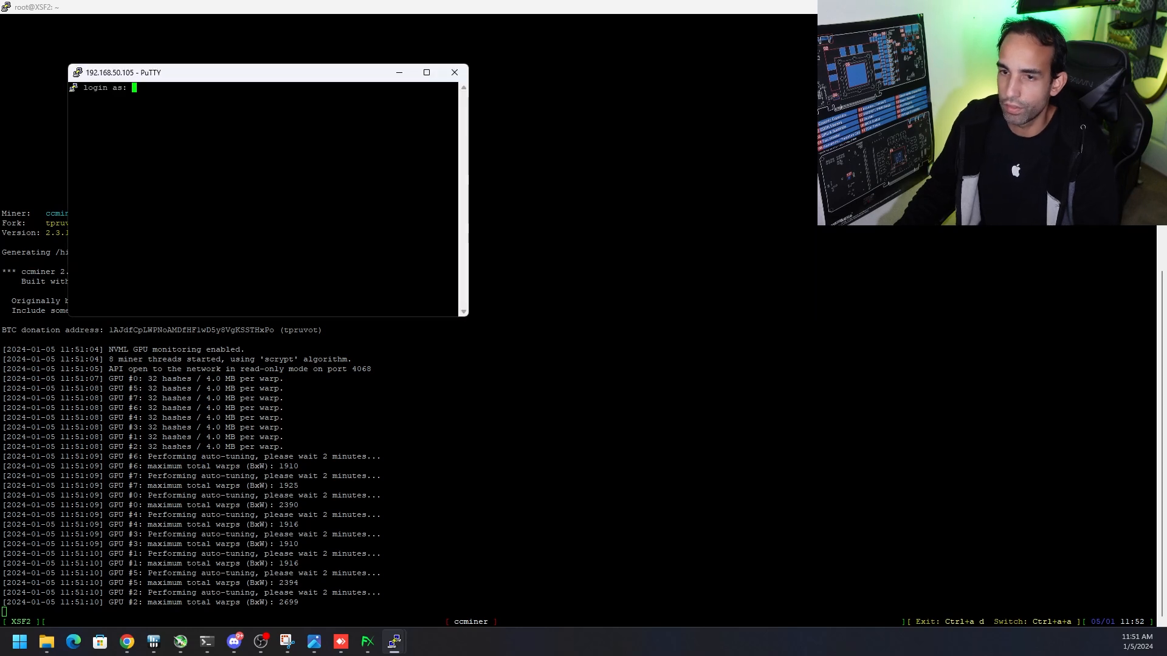
type("us")
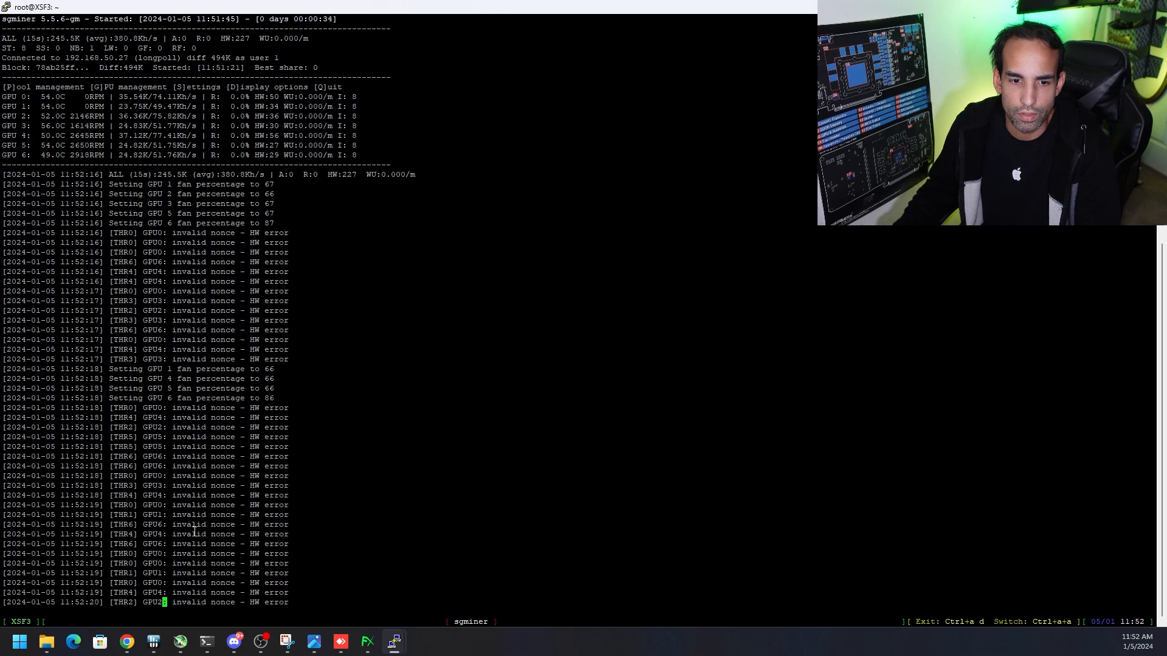
Switch to Hive OS and review the default overclocking configuration of the XSF3 worker
left_click(127, 642)
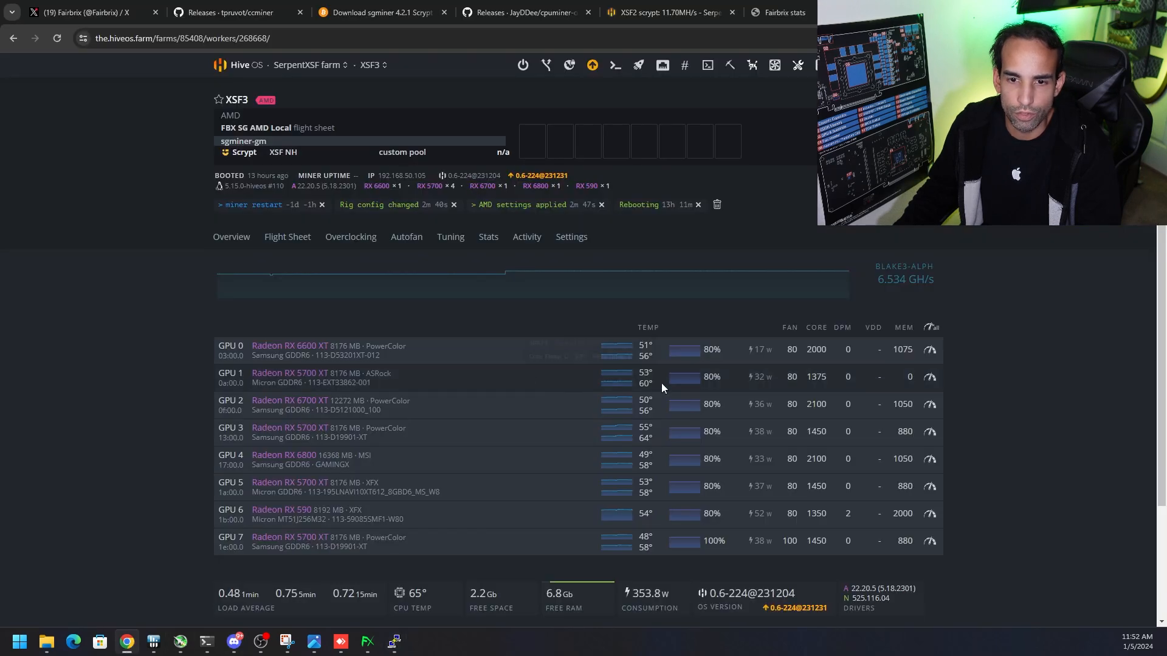
left_click(930, 328)
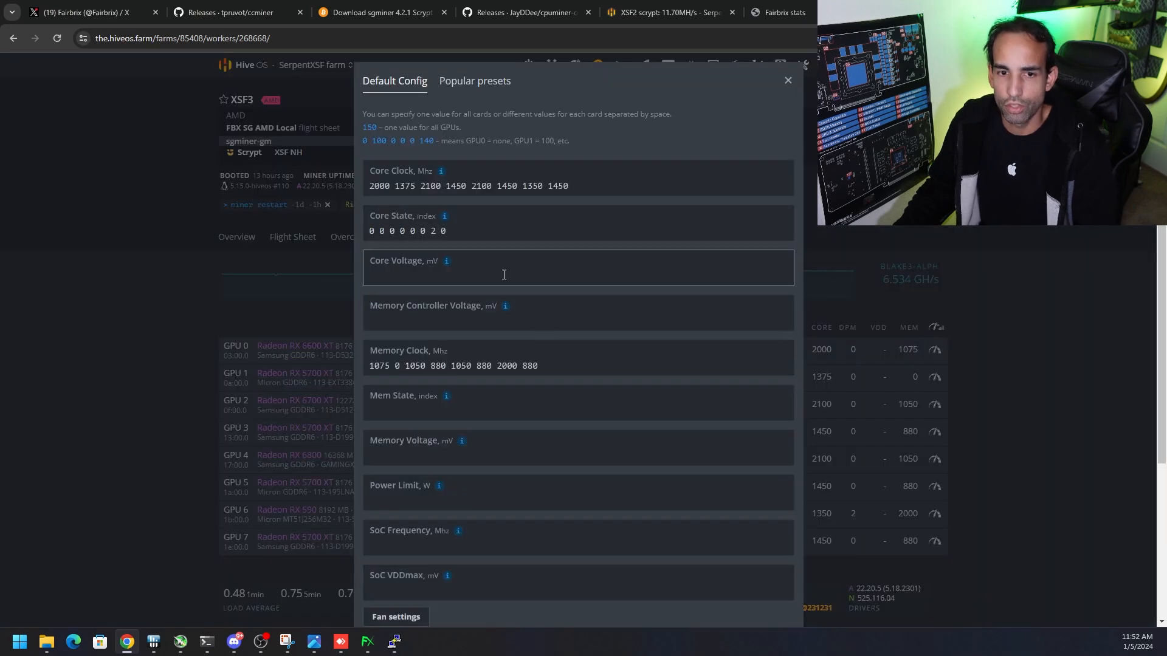
left_click(787, 82)
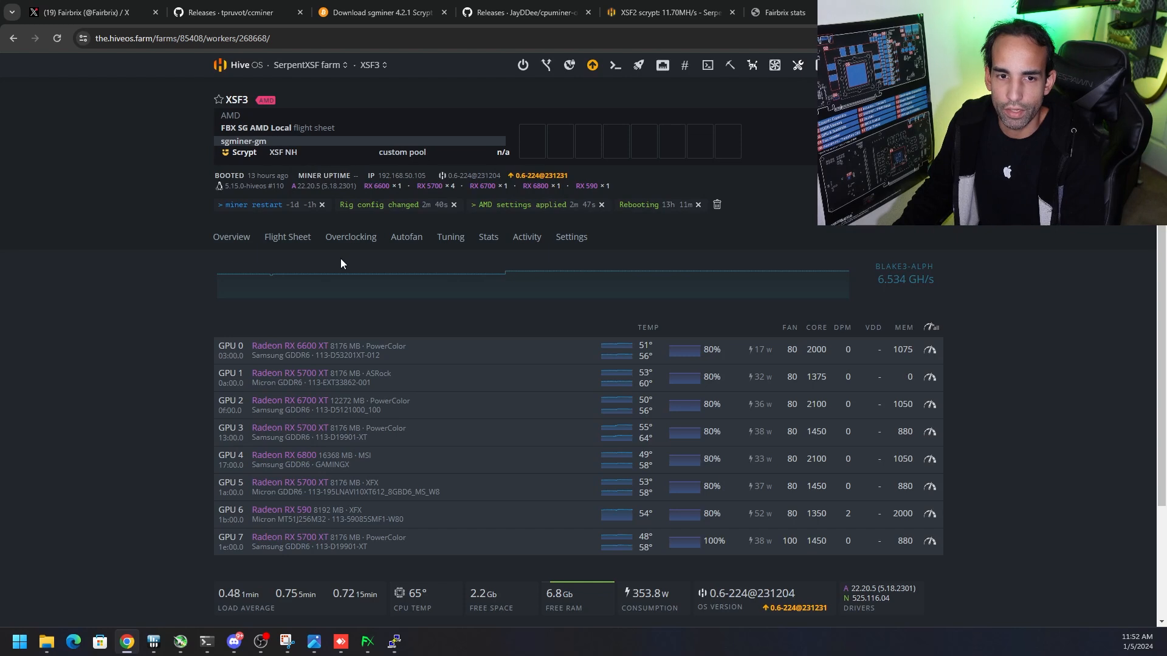
Add an overclocking configuration for the scrypt algorithm on XSF3 and clear its core clock and memory clock values
left_click(350, 237)
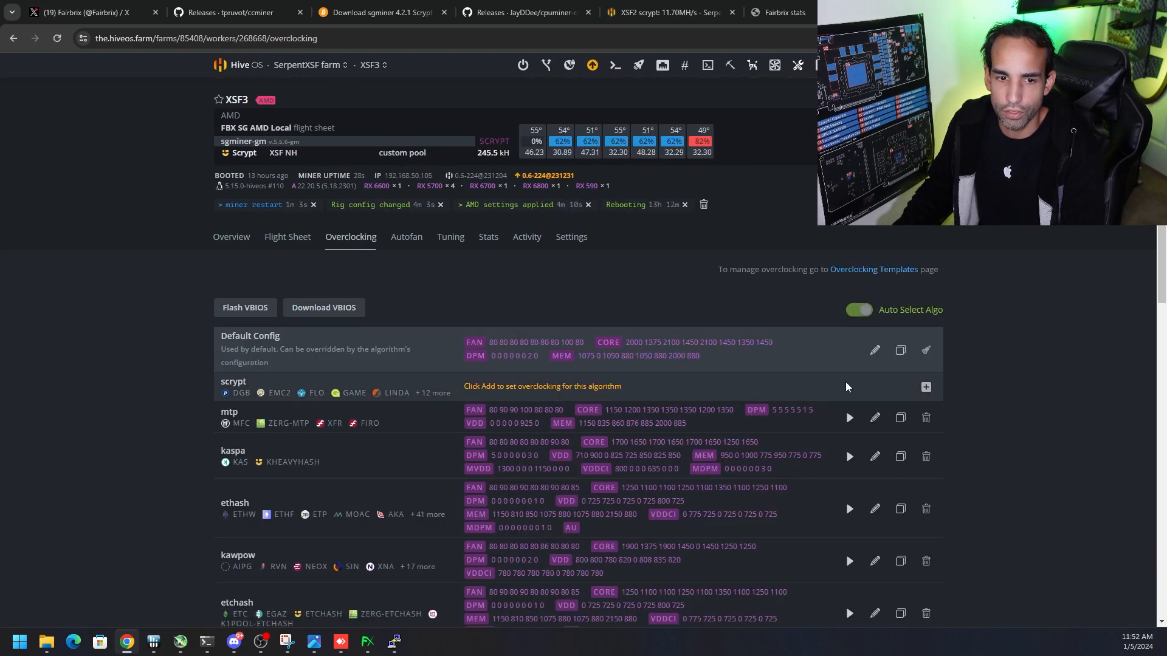
left_click(925, 387)
left_click(582, 237)
key("ctrl+a")
key("BackSpace")
left_click(549, 417)
key("ctrl+a")
key("BackSpace")
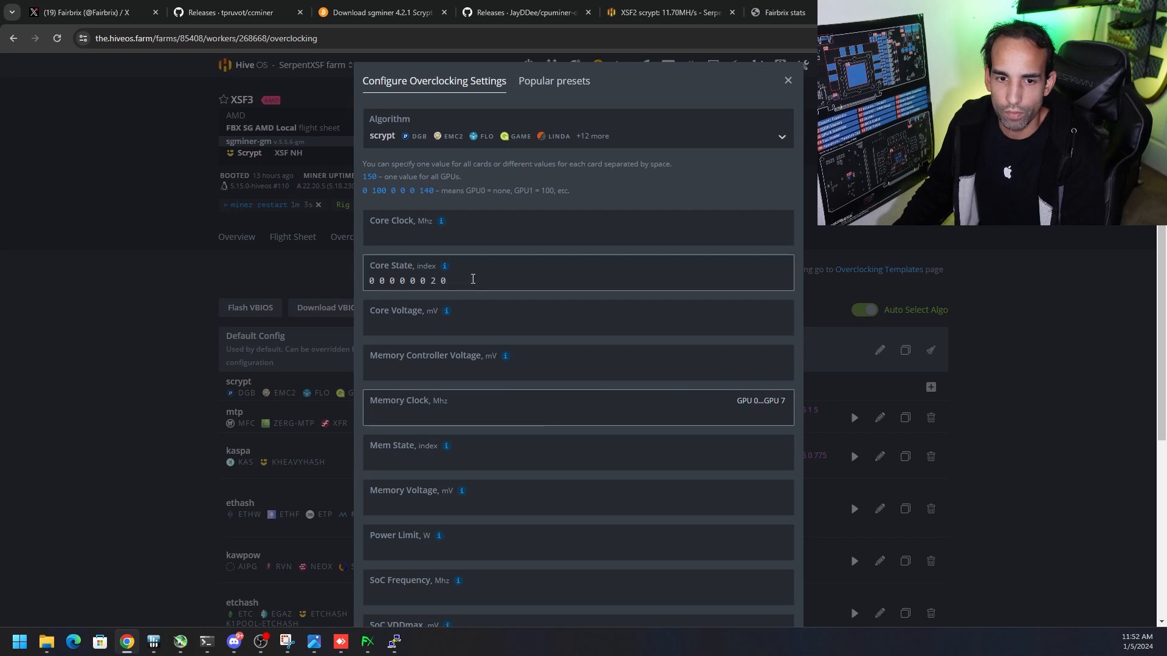
Clear the core state values and save the scrypt overclocking configuration
scroll(723, 433, "down", 5)
scroll(529, 247, "up", 4)
left_click_drag(458, 191, 307, 237)
key("BackSpace")
scroll(727, 437, "down", 2)
scroll(764, 570, "down", 1)
left_click(775, 600)
Check the sgminer output in the XSF3 PuTTY session, restart the XSF3 miner from Hive OS, and return to the session
mouse_move(394, 641)
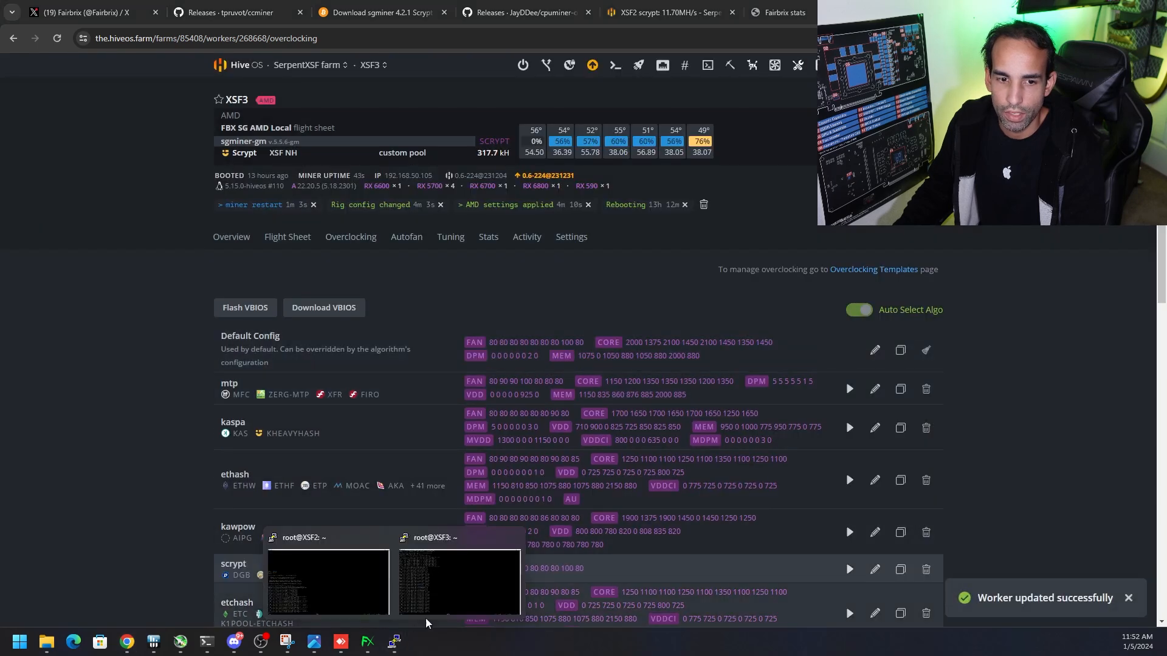
left_click(425, 618)
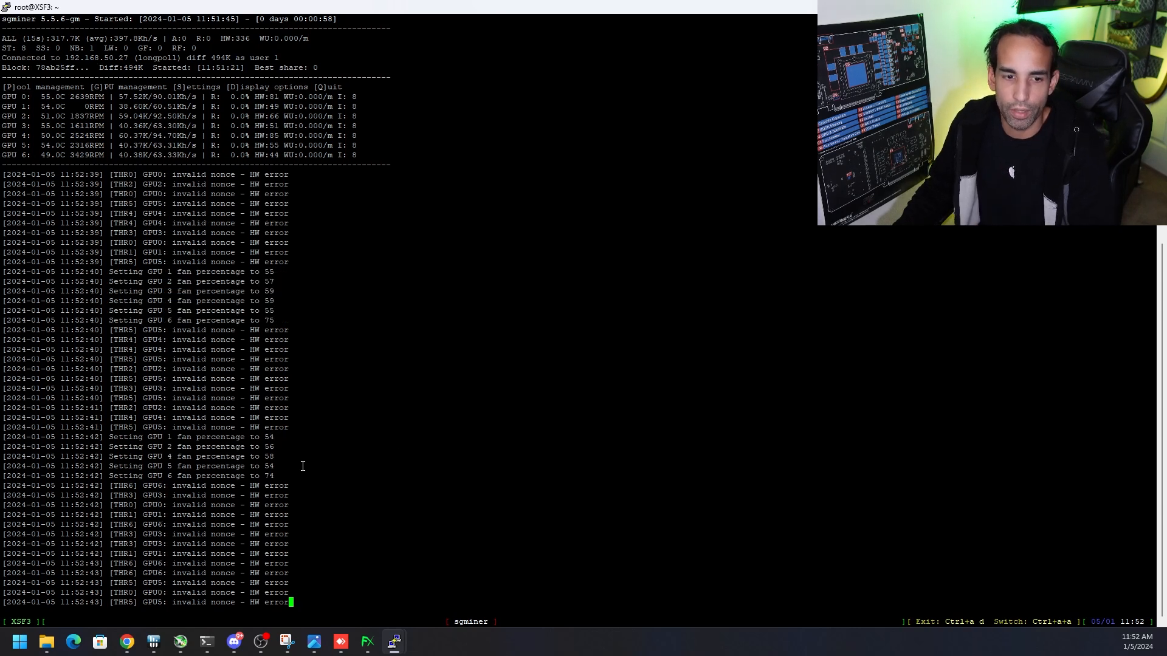
left_click(127, 641)
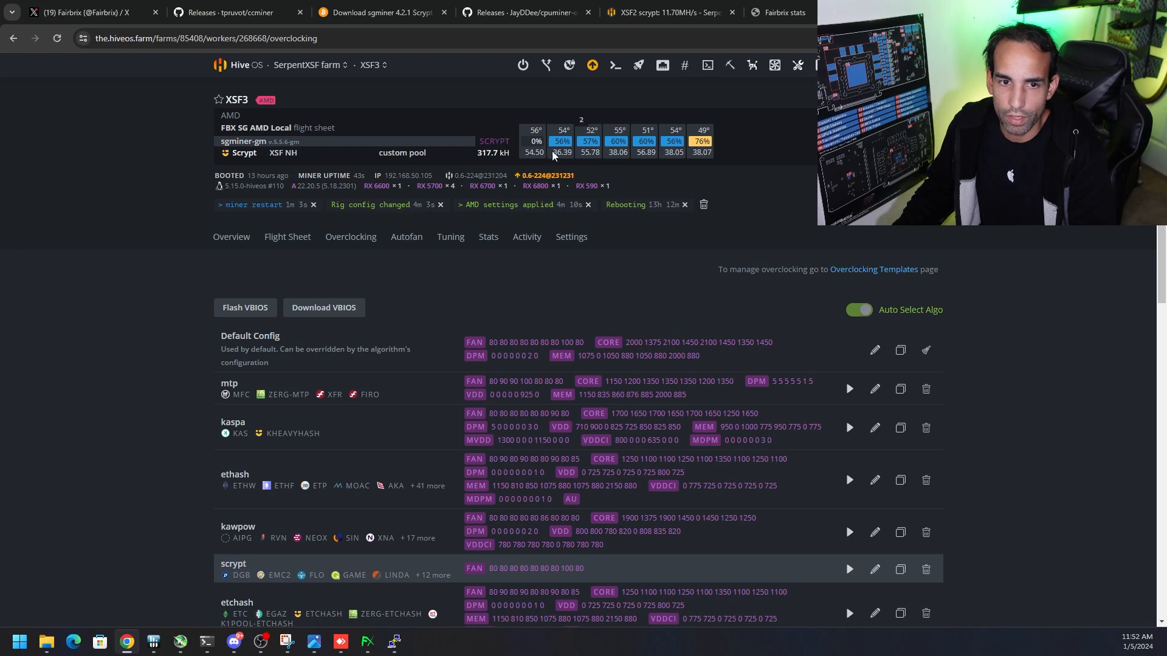
left_click(226, 238)
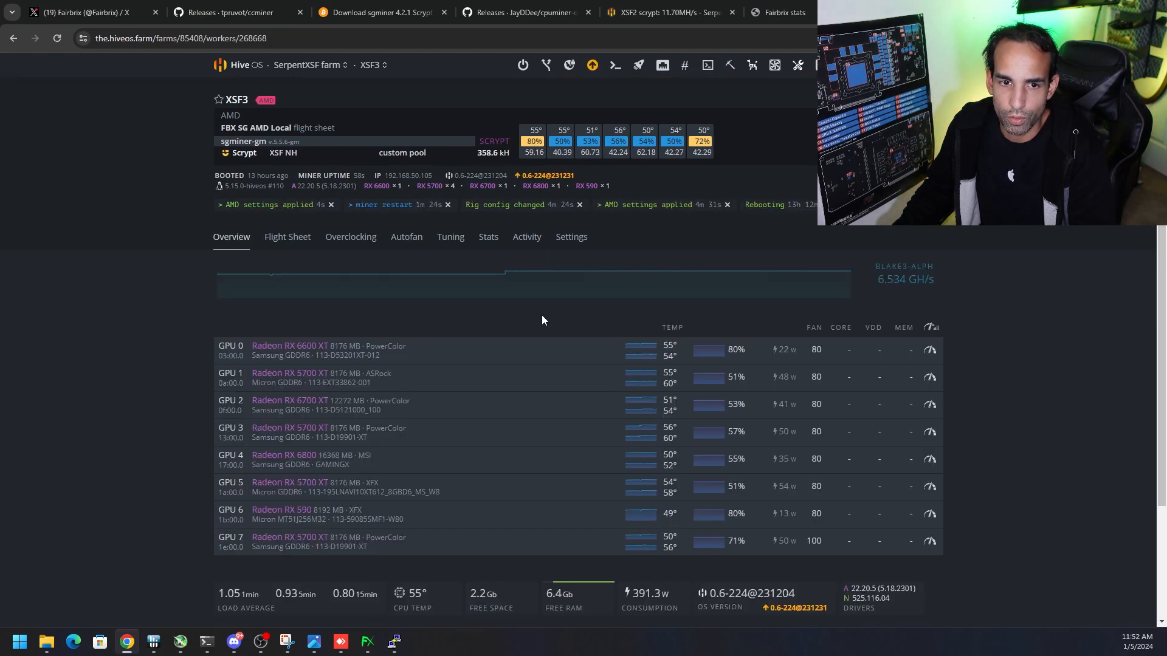
left_click(731, 67)
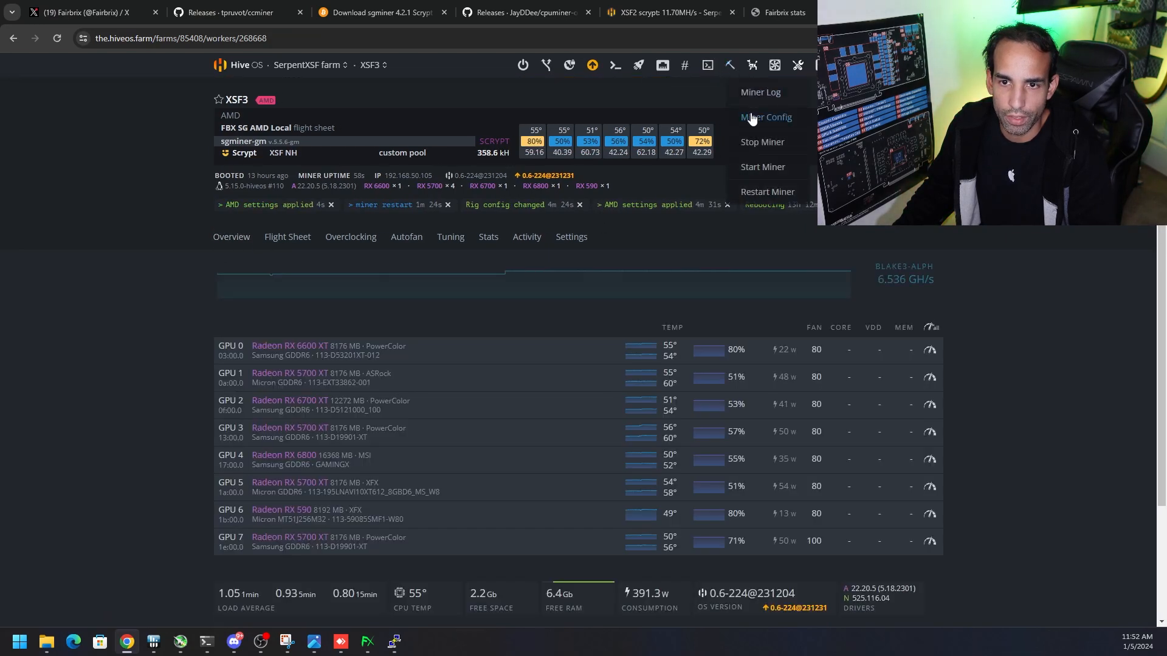
left_click(782, 196)
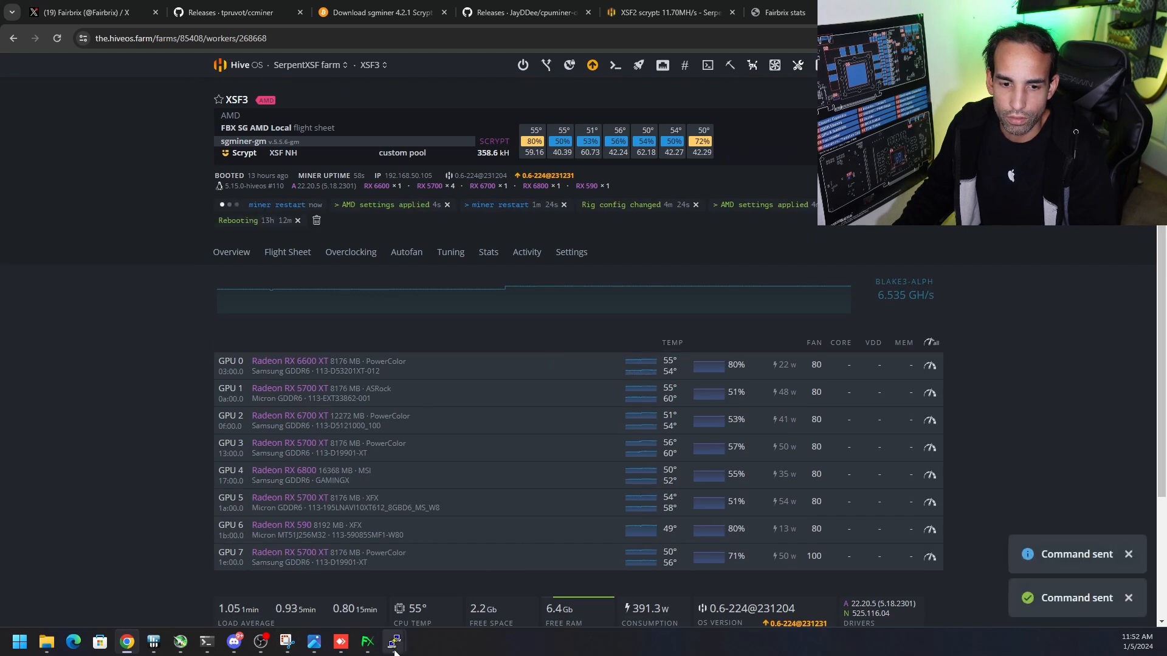
mouse_move(394, 642)
left_click(491, 581)
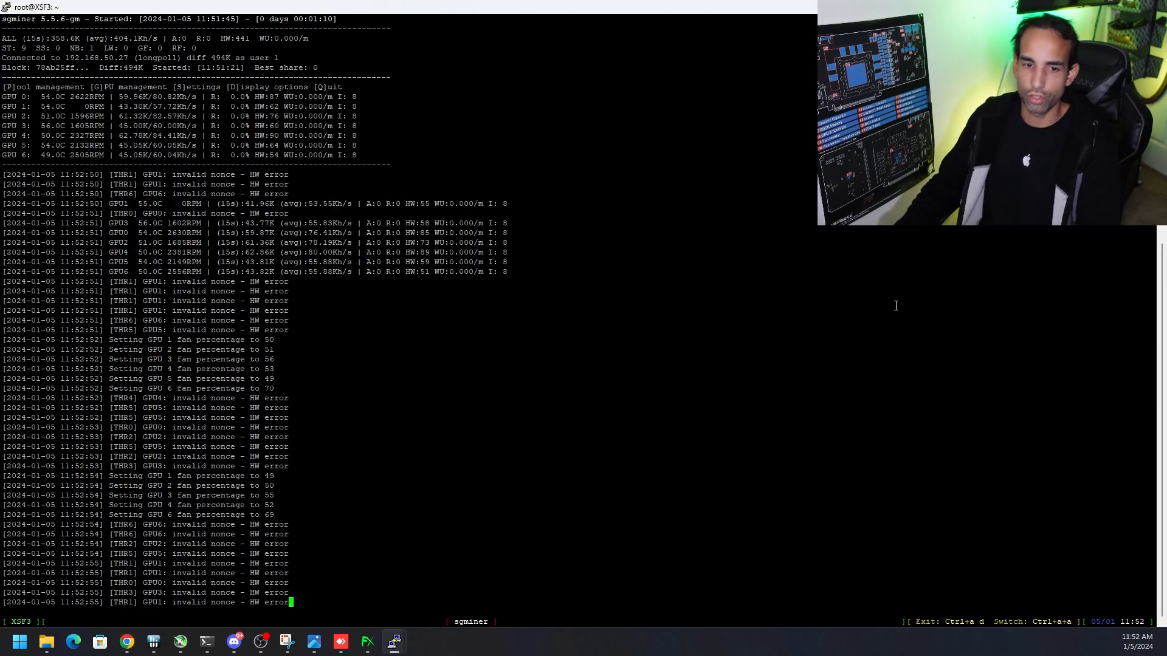
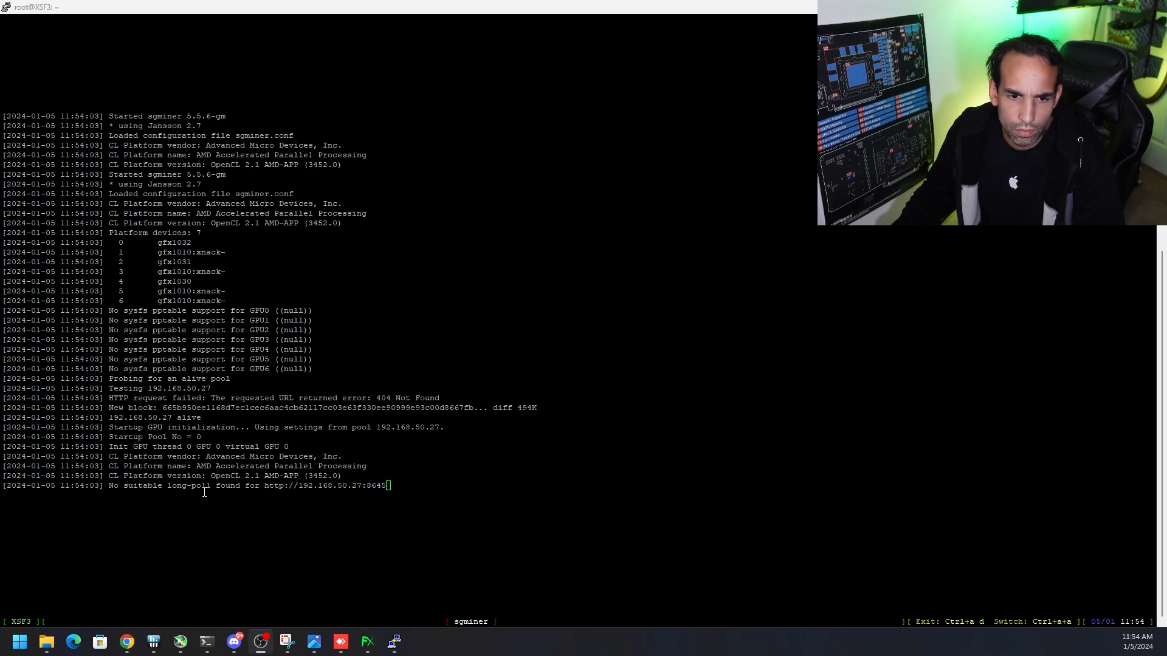
Check the ccminer auto-tuning output in the XSF2 PuTTY session and return to the XSF3 session
left_click(394, 642)
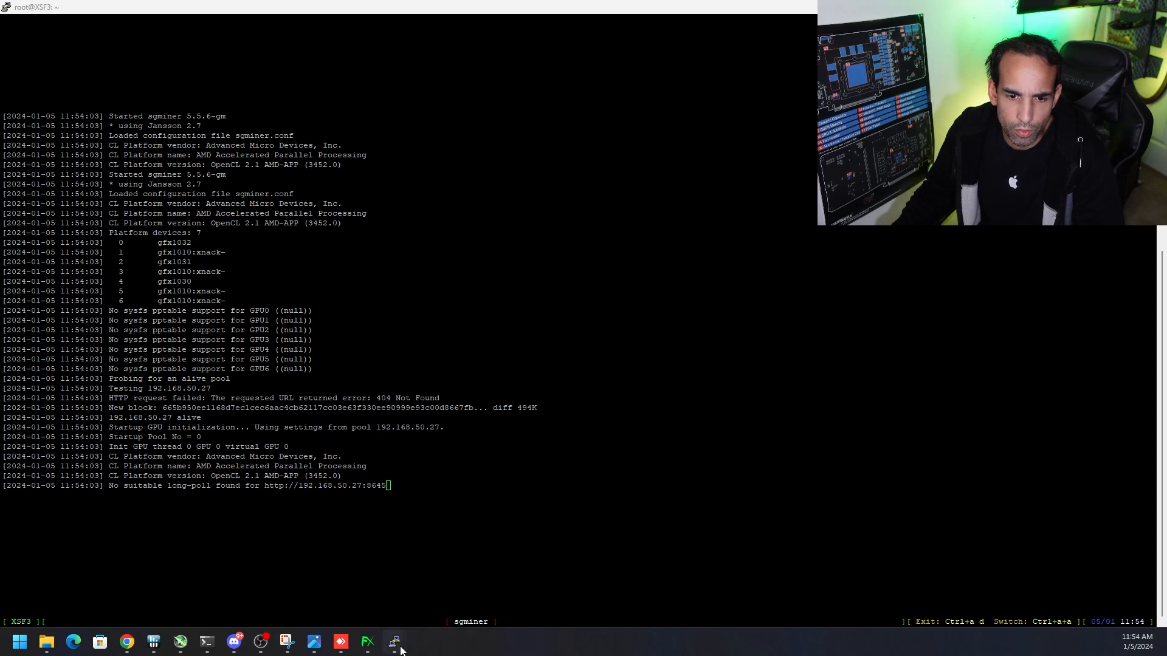
left_click(333, 576)
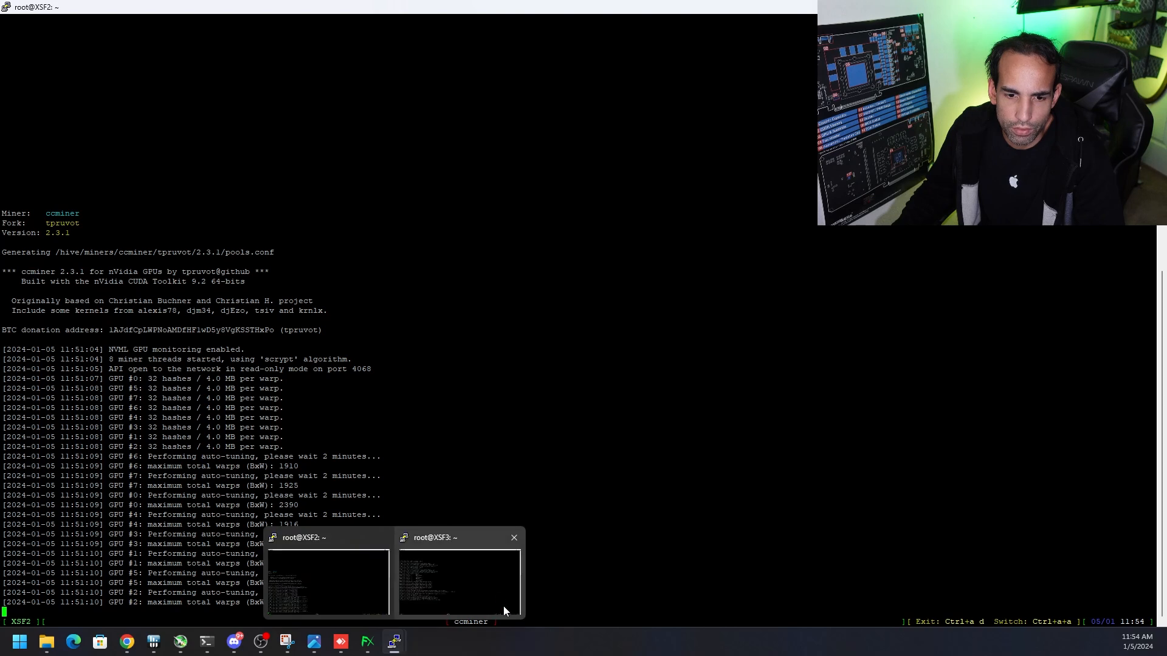
left_click(503, 610)
left_click(341, 641)
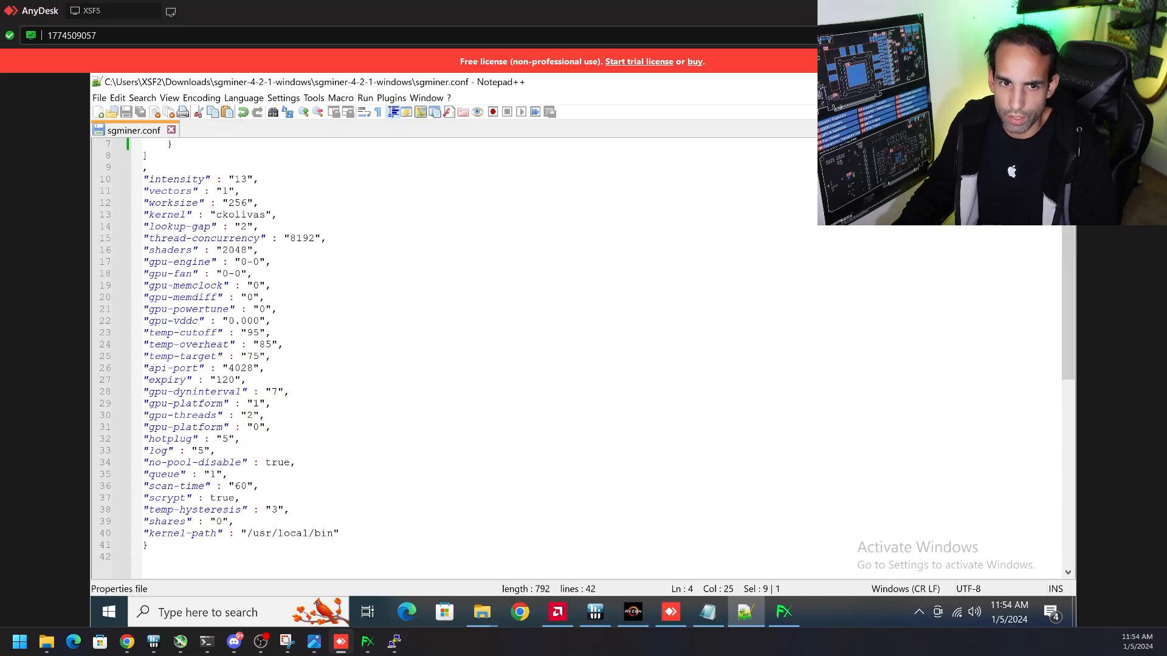
scroll(553, 317, "up", 2)
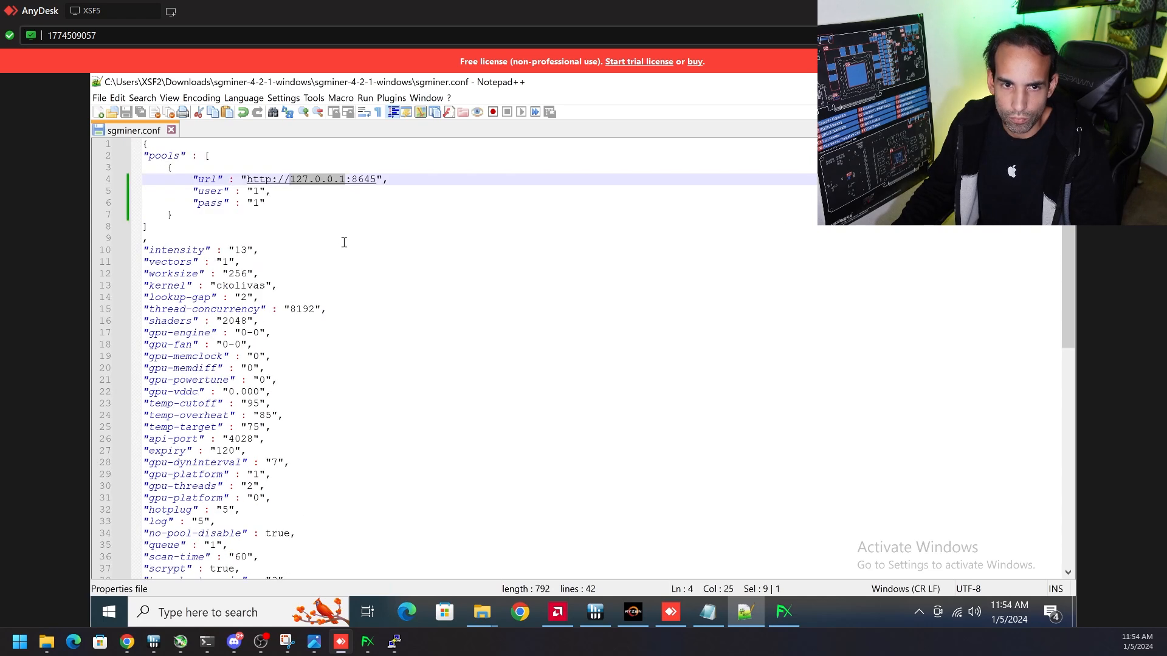
left_click(345, 182)
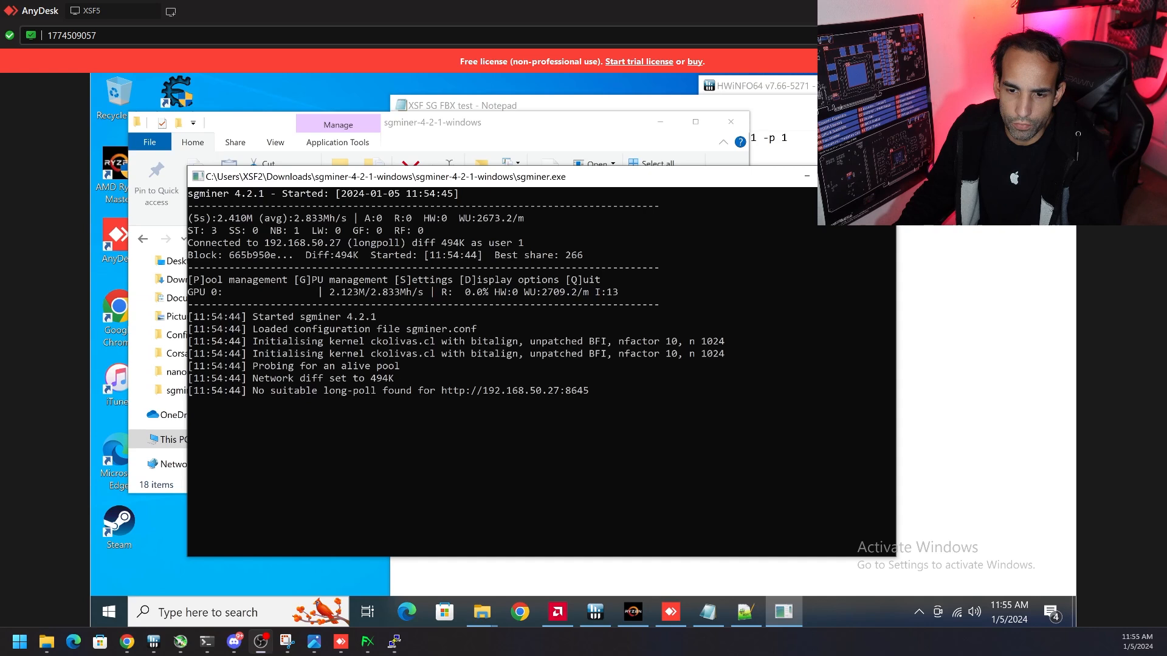
Check the Fairbrix Wallet overview against the running sgminer on XSF5, and review the sgminer output in the XSF3 PuTTY session
left_click(367, 641)
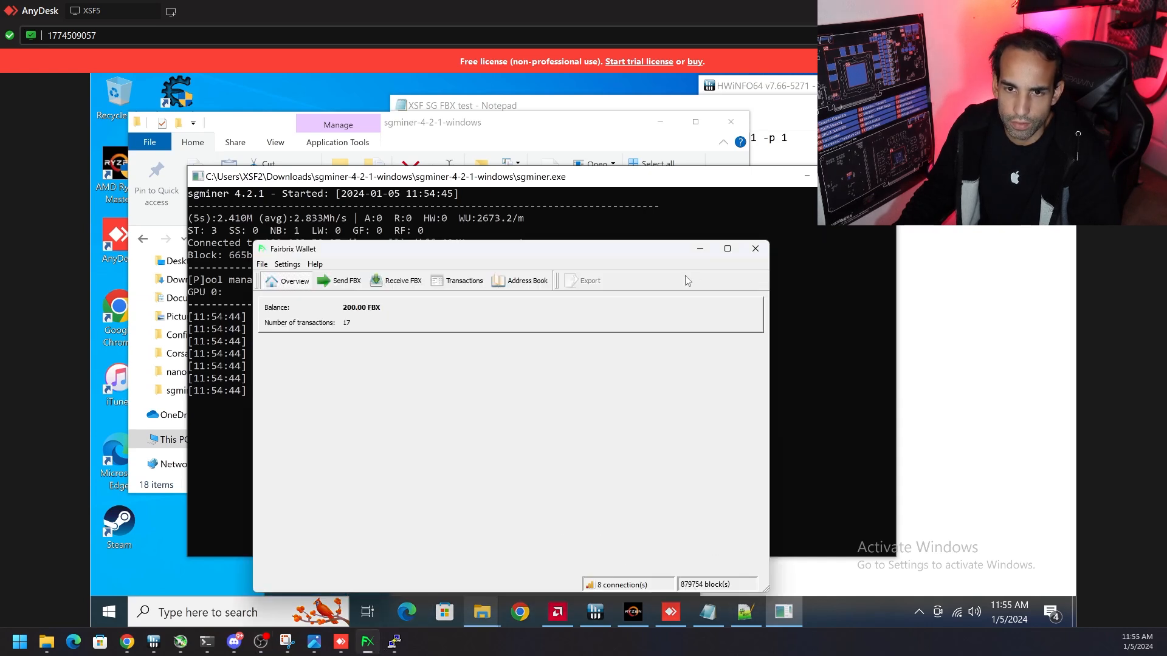
left_click(627, 178)
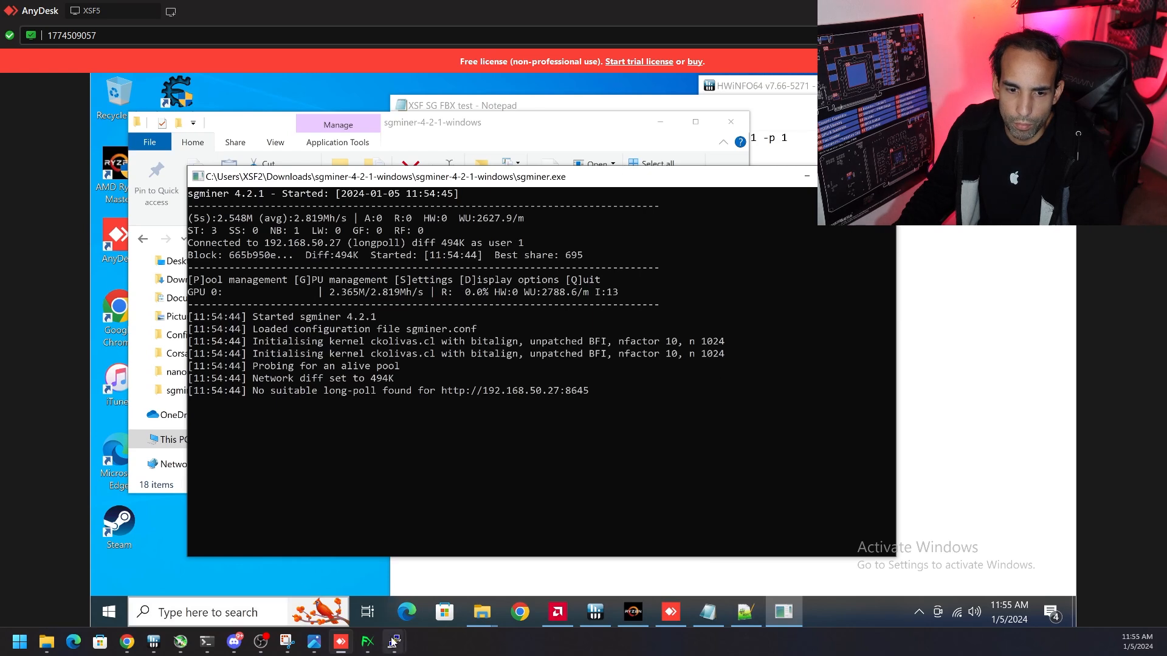
mouse_move(393, 641)
left_click(475, 587)
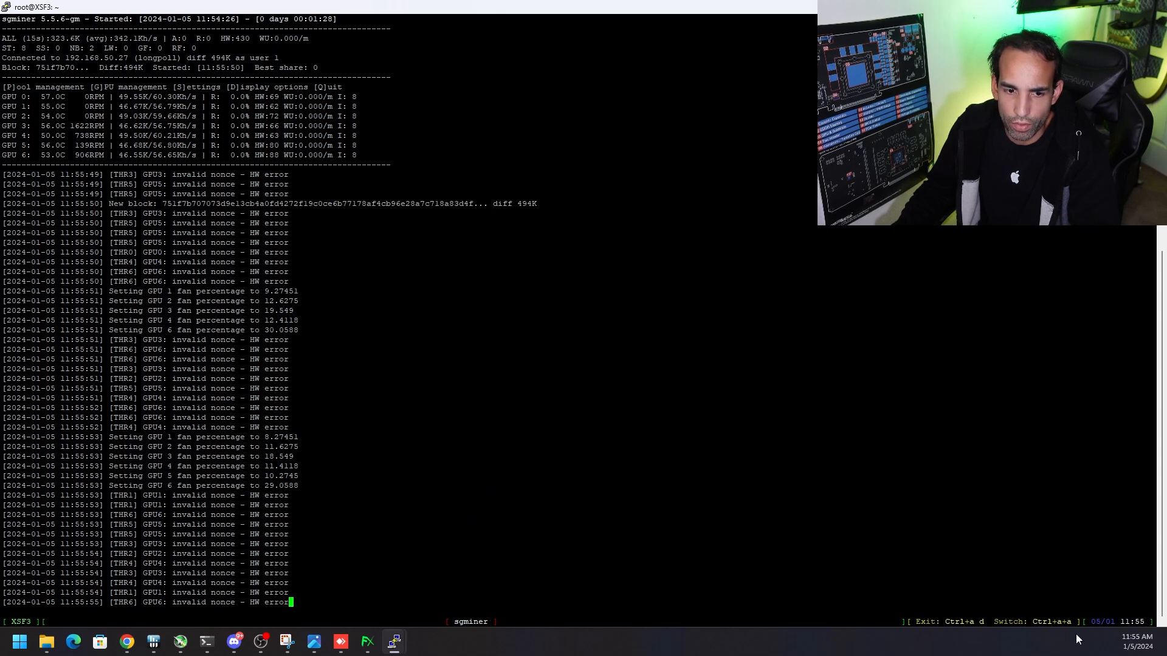
Switch to Discord and view the mining-support channel of the Fairbrix server
left_click(234, 642)
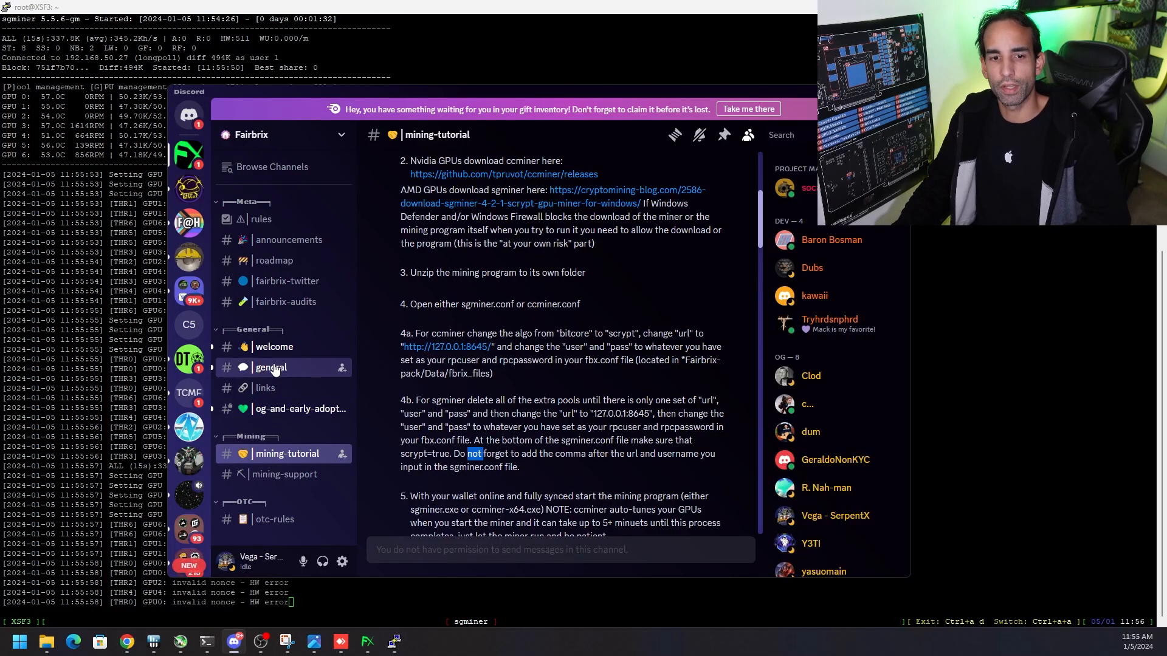
left_click(292, 474)
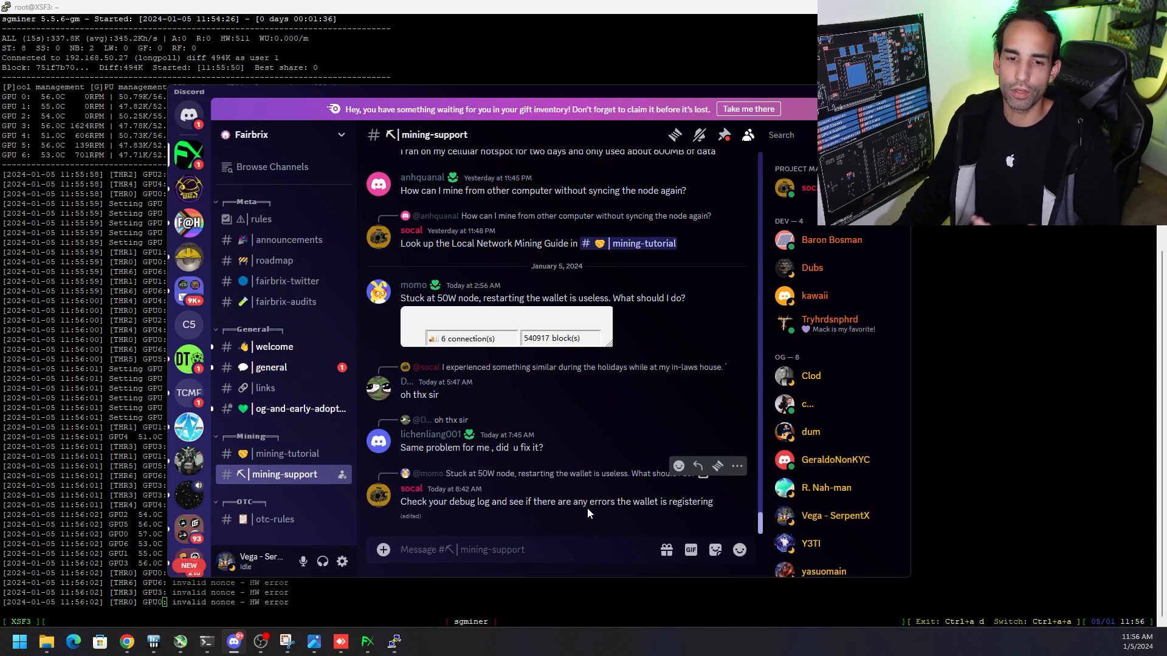
Recheck sgminer in the XSF5 AnyDesk session and the ccminer auto-tuning progress in the XSF2 PuTTY session
left_click(340, 642)
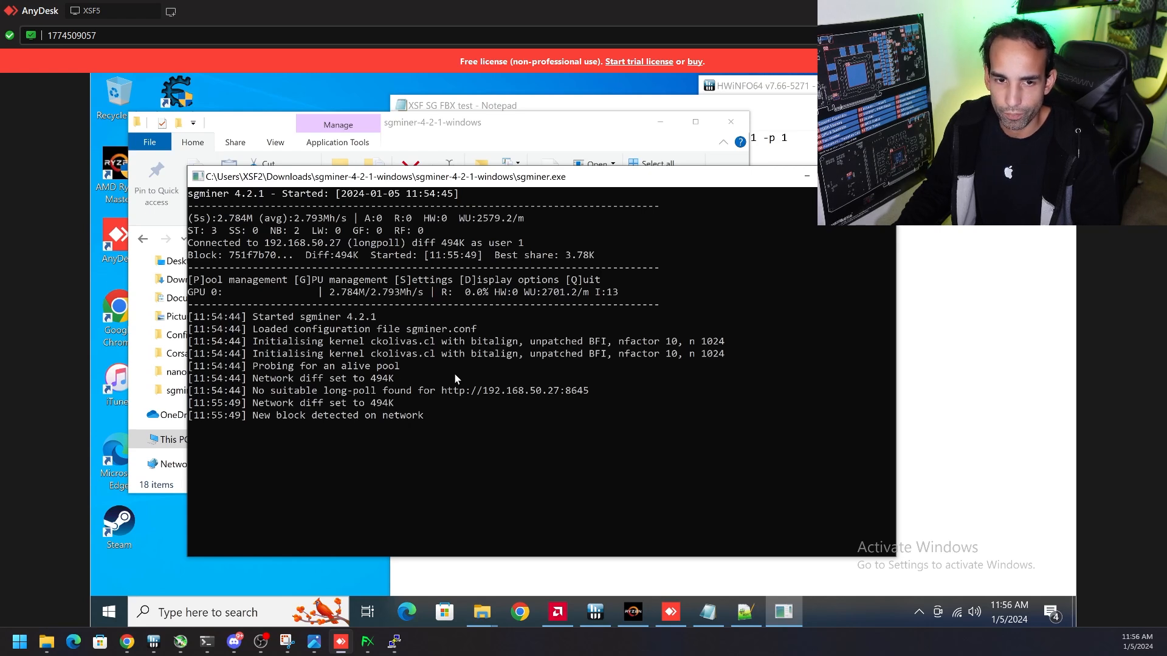
mouse_move(394, 641)
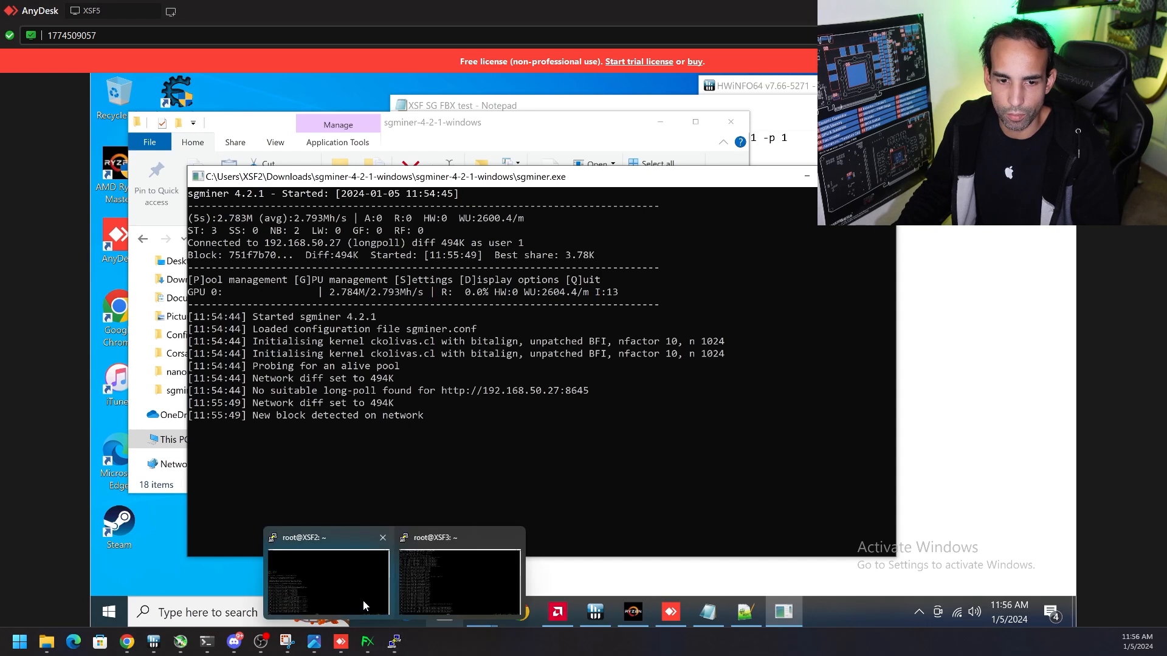
left_click(362, 600)
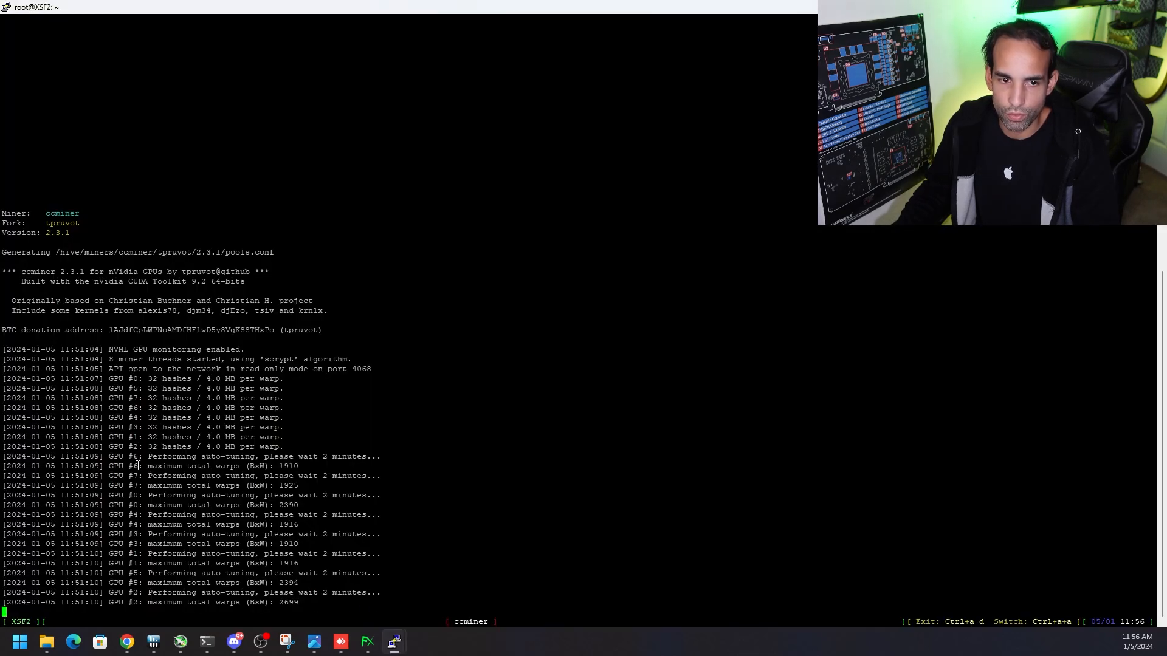